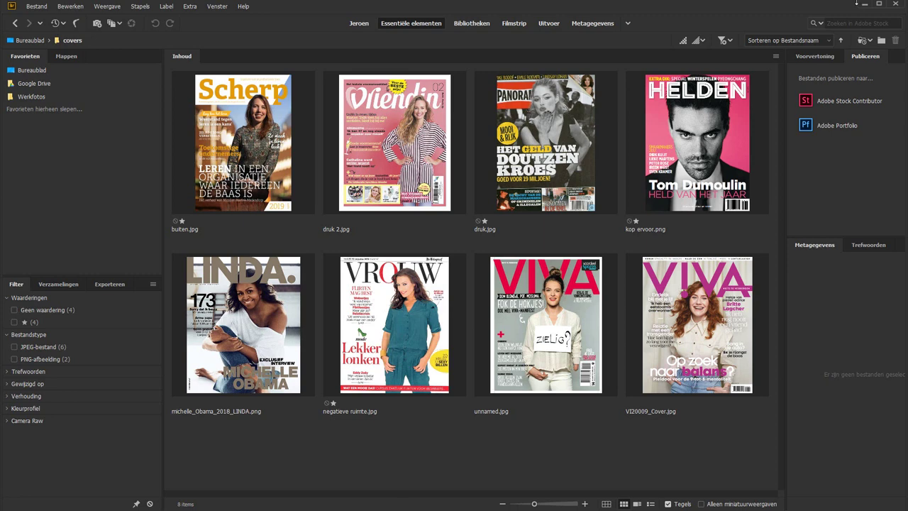
# Minimize Adobe Bridge to reveal the black-and-white seated-woman photo in Photoshop
pyautogui.click(865, 4)
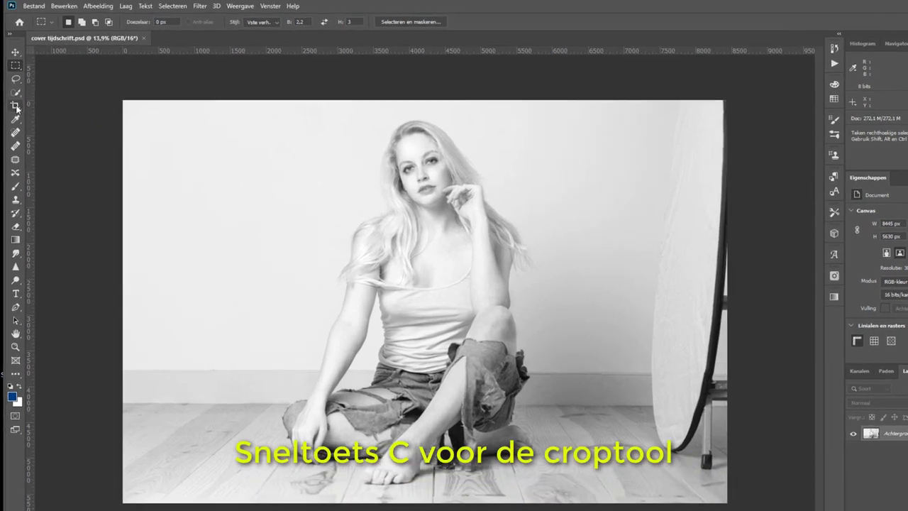
# Crop to a 205:275 portrait frame centred on the woman, extending above her head
pyautogui.press('c')
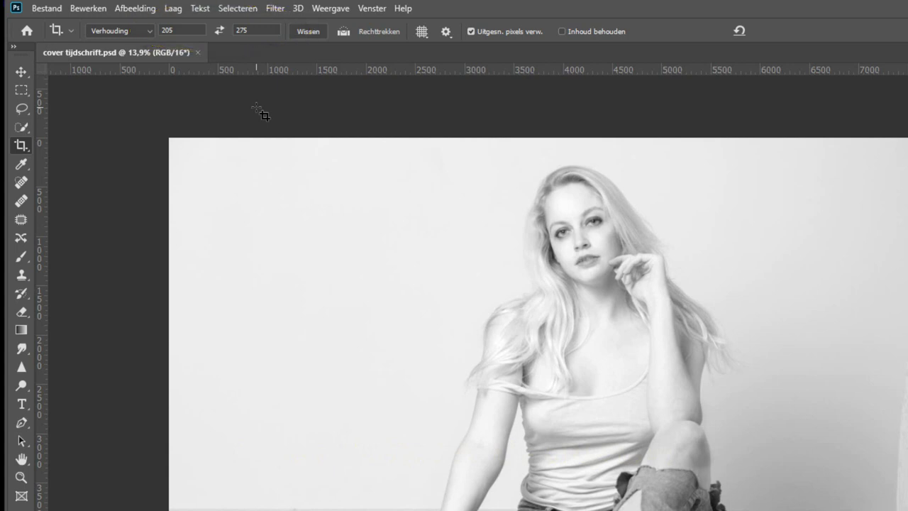
pyautogui.moveTo(322, 124); pyautogui.dragTo(721, 510)
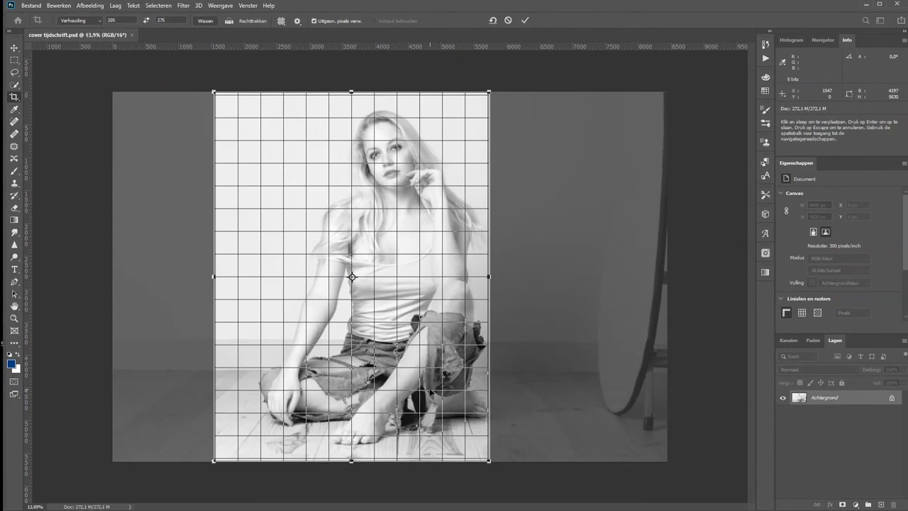
pyautogui.moveTo(432, 383); pyautogui.dragTo(460, 390)
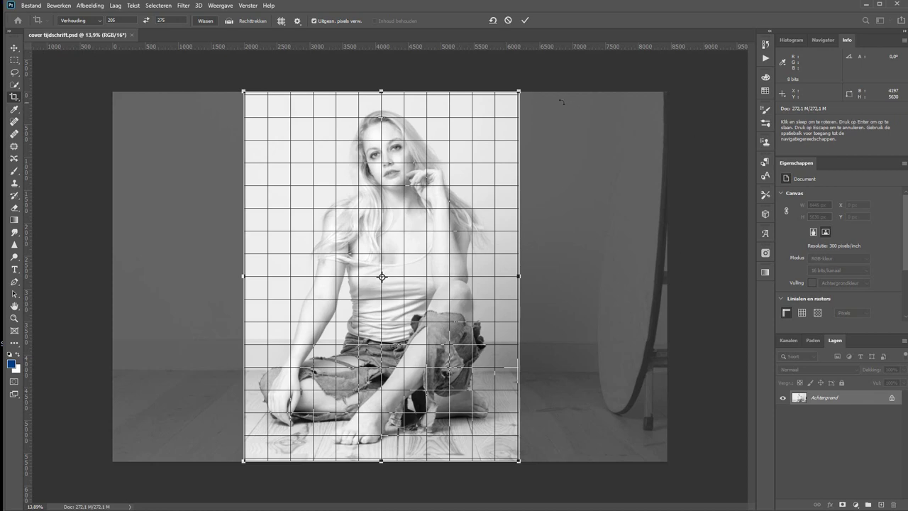
pyautogui.moveTo(518, 92); pyautogui.dragTo(558, 40)
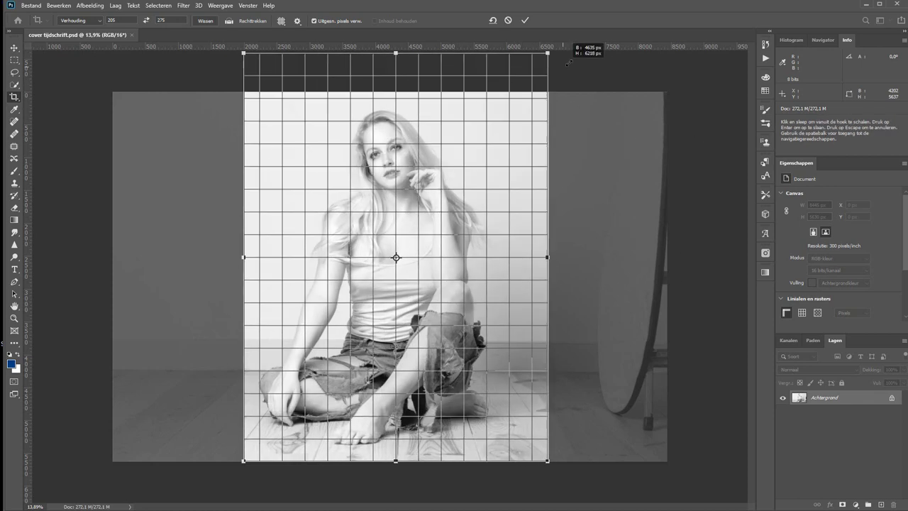
pyautogui.scroll(-2, 490, 165)
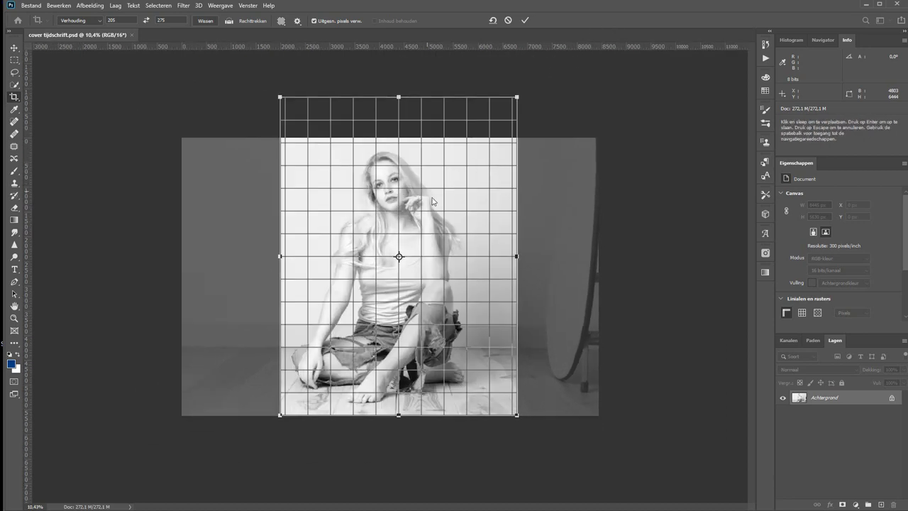
pyautogui.moveTo(449, 207); pyautogui.dragTo(439, 208)
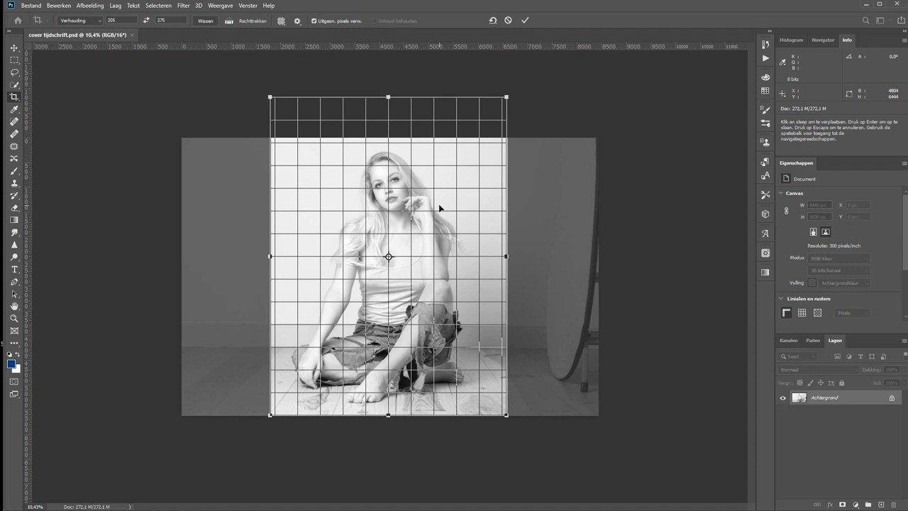
pyautogui.press('Return')
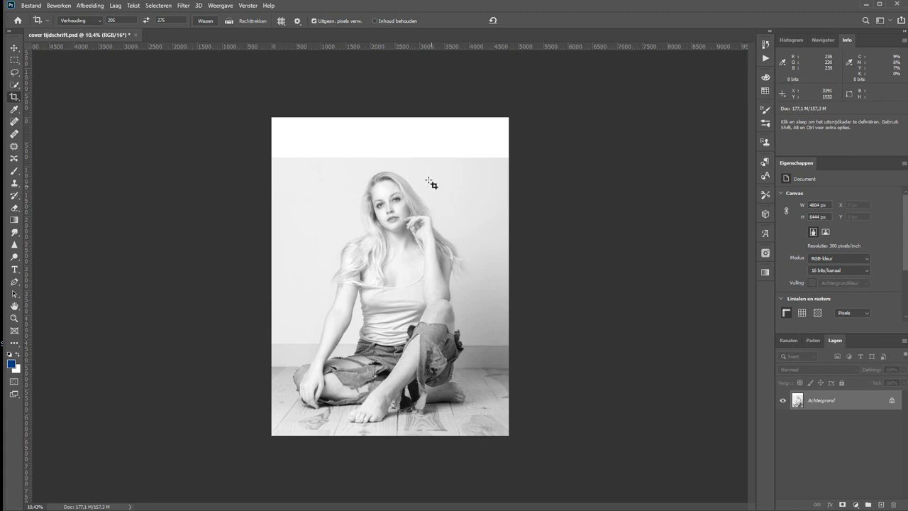
# Select a full-width band of wall just below the white strip with Normal marquee style
pyautogui.press('z')
pyautogui.moveTo(258, 134); pyautogui.dragTo(522, 217)
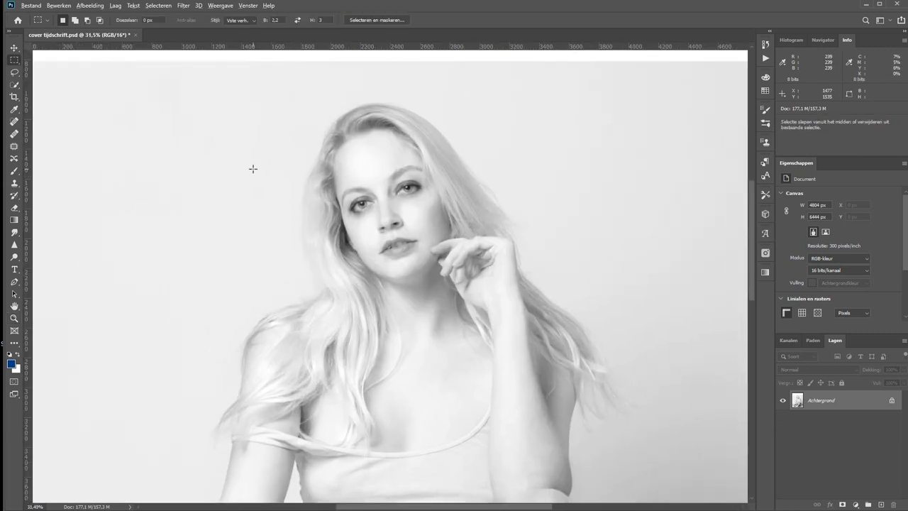
pyautogui.scroll(-1, 251, 168)
pyautogui.press('m')
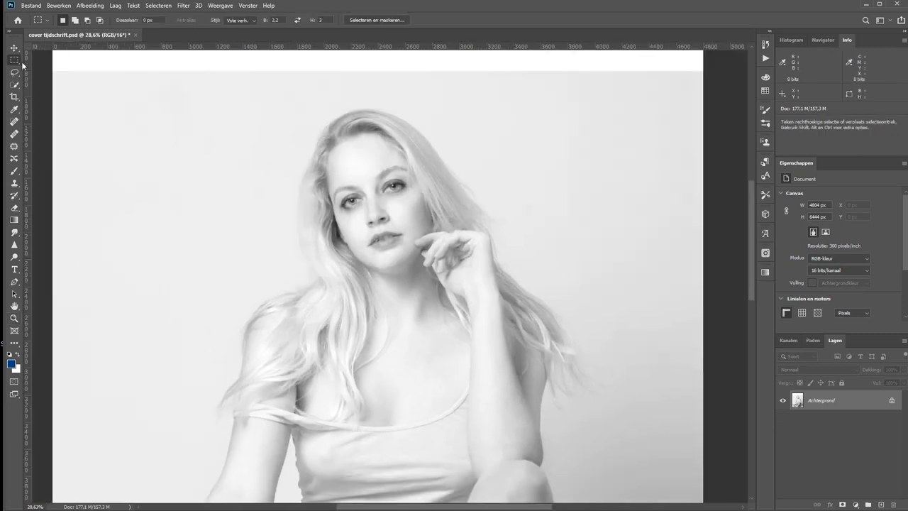
pyautogui.click(241, 21)
pyautogui.click(246, 29)
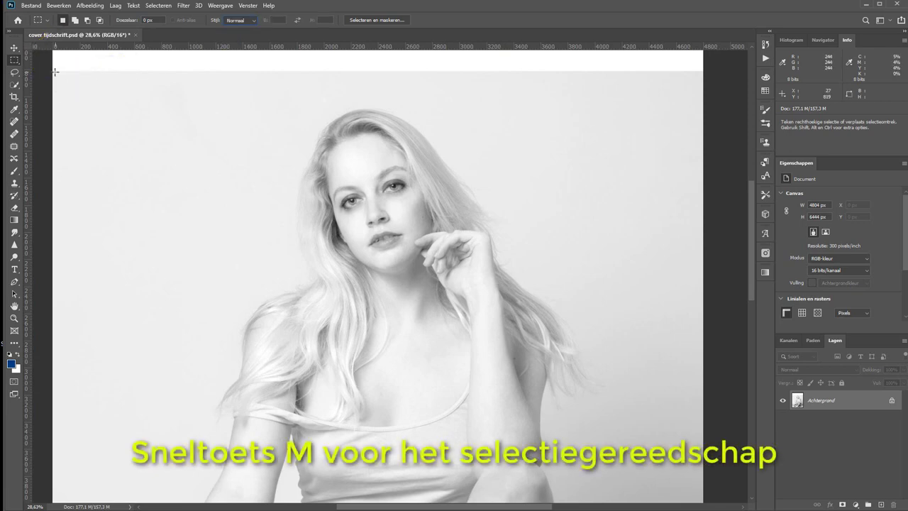
pyautogui.moveTo(53, 73); pyautogui.dragTo(712, 112)
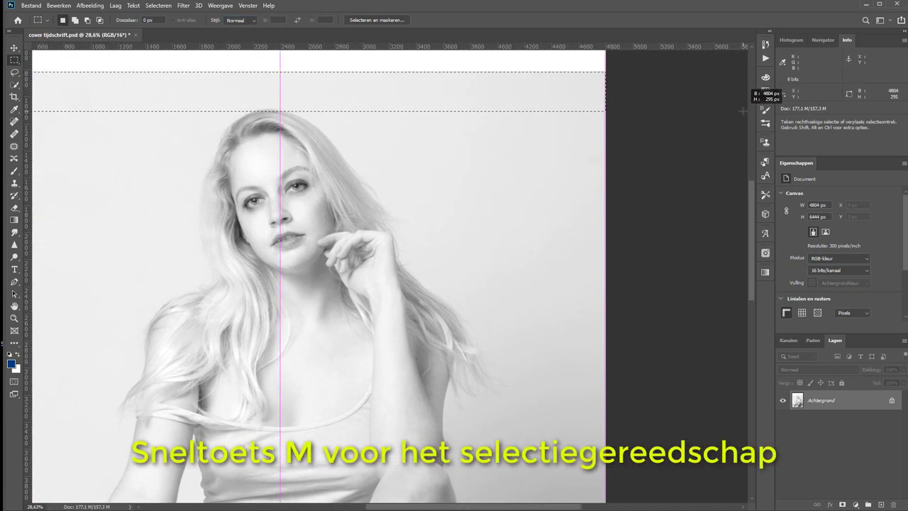
pyautogui.hotkey('ctrl', 'd')
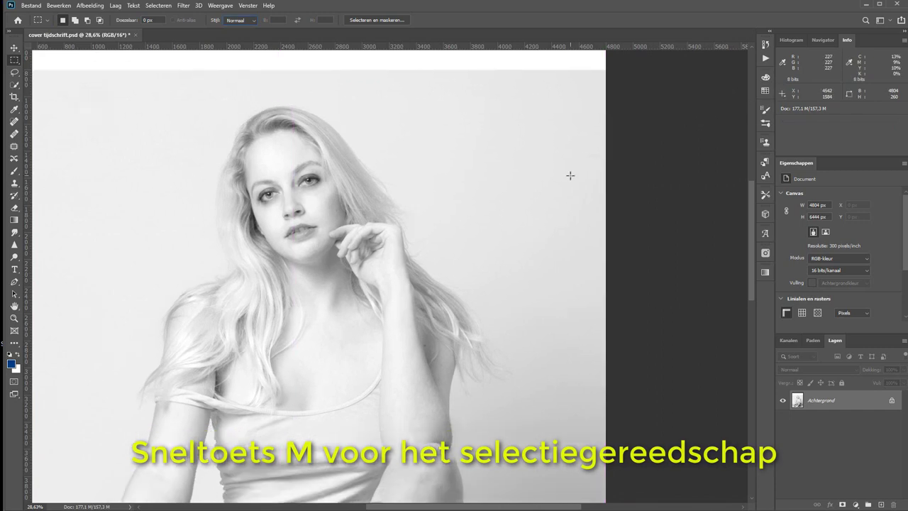
pyautogui.hotkey('ctrl', '-')
pyautogui.hotkey('ctrl', '-')
pyautogui.hotkey('ctrl', '-')
pyautogui.hotkey('ctrl', 'z')
pyautogui.hotkey('ctrl', '+')
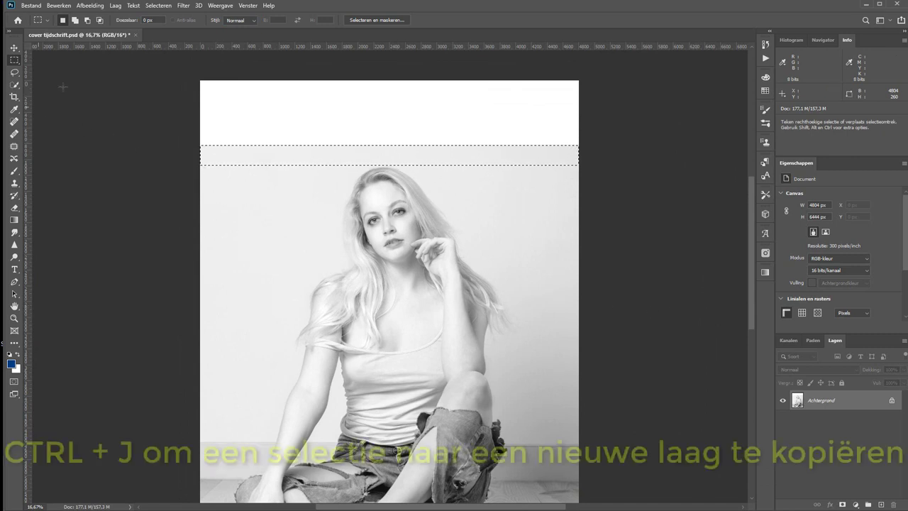
# Copy the wall band to Laag 1 and stretch it upward over the white strip
pyautogui.click(114, 7)
pyautogui.moveTo(125, 15)
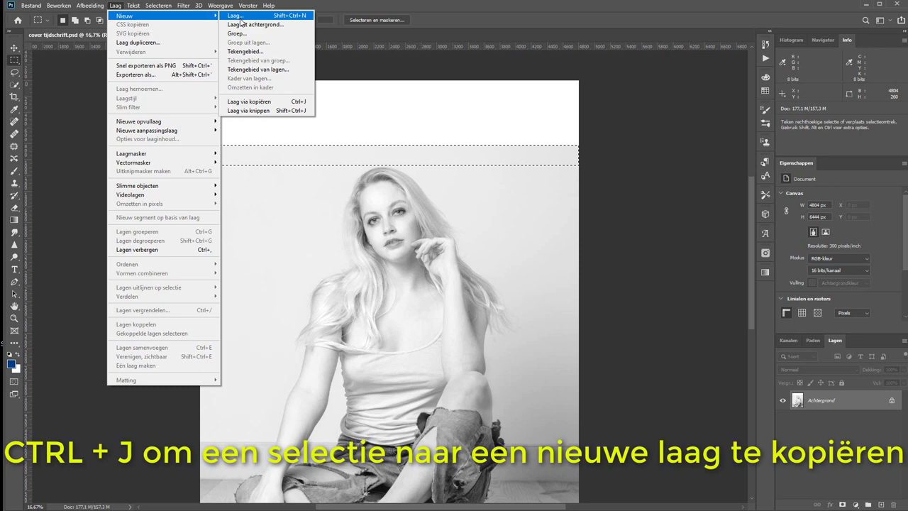
pyautogui.click(260, 104)
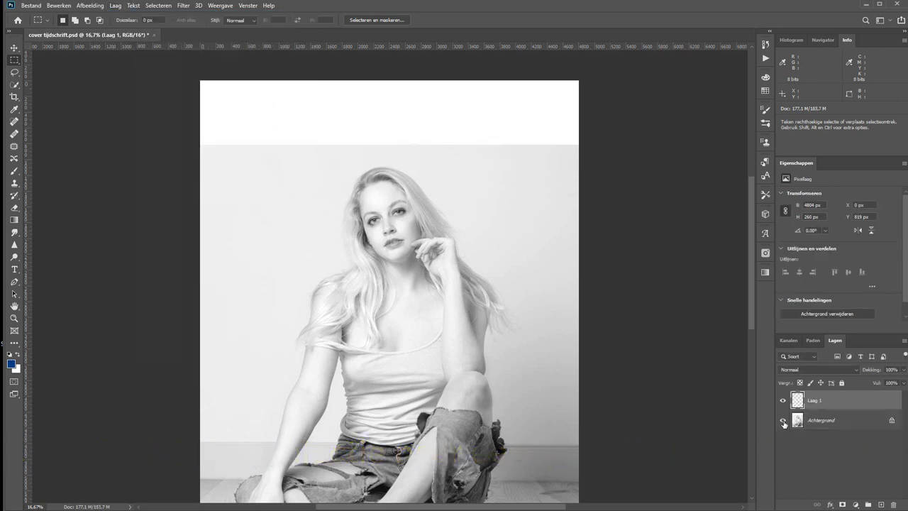
pyautogui.click(783, 421)
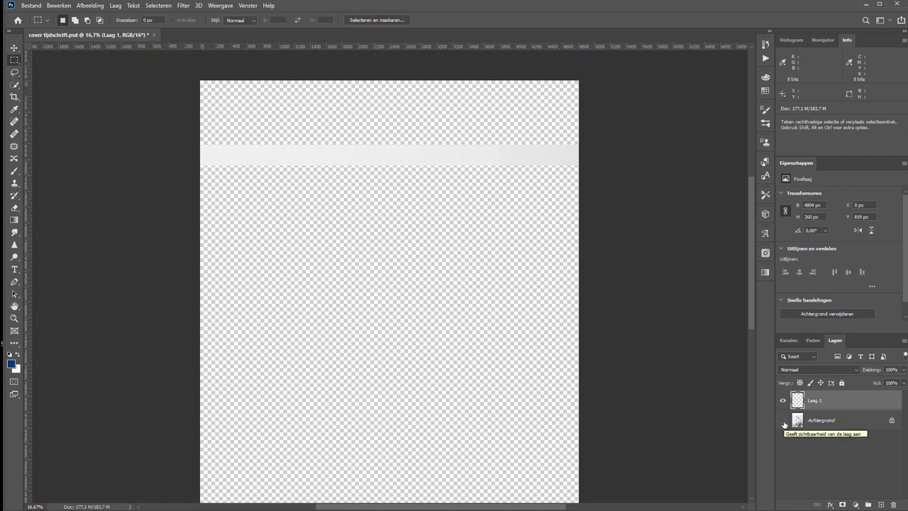
pyautogui.click(782, 421)
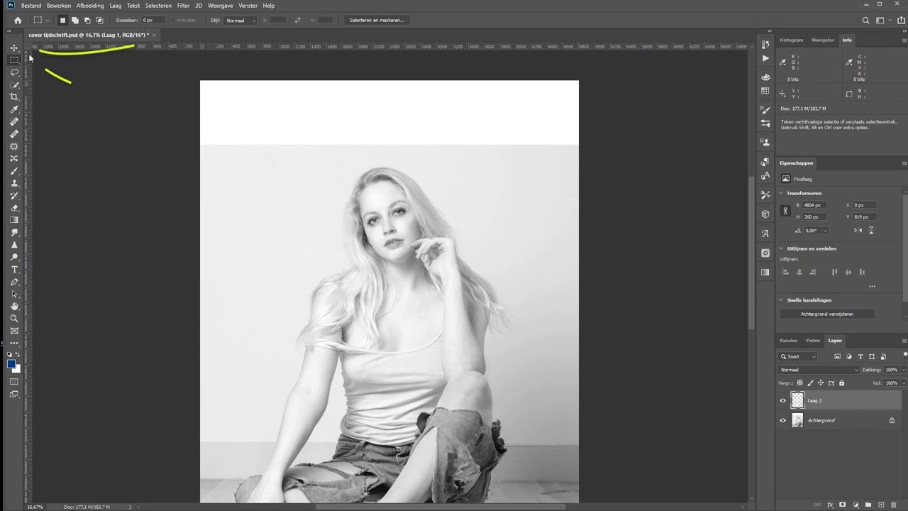
pyautogui.press('v')
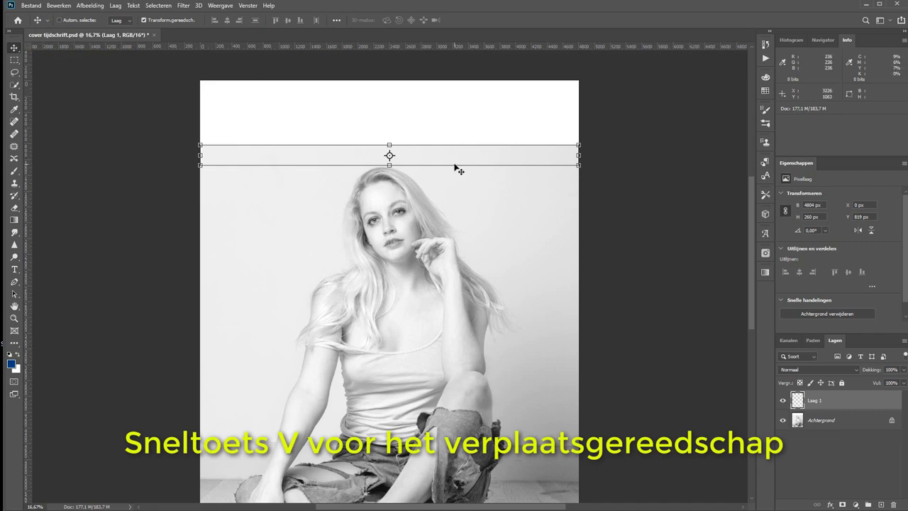
pyautogui.moveTo(389, 143); pyautogui.dragTo(388, 80)
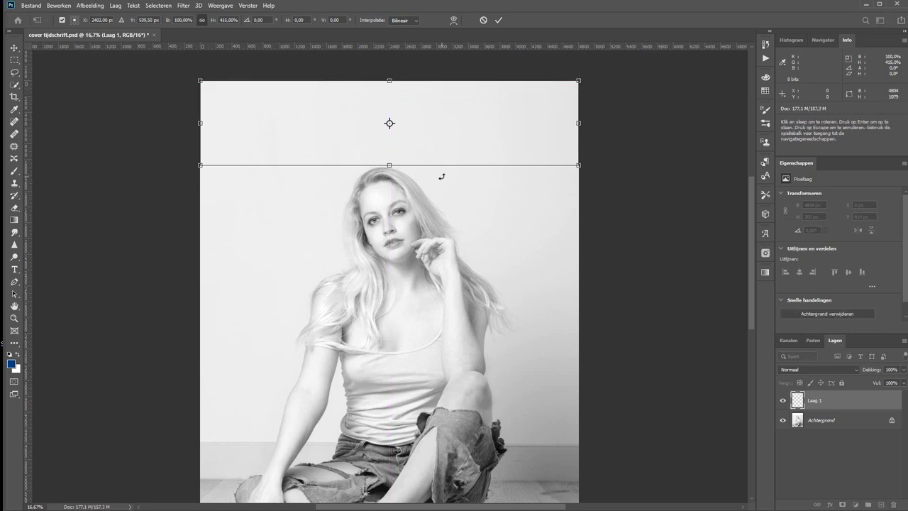
pyautogui.click(499, 20)
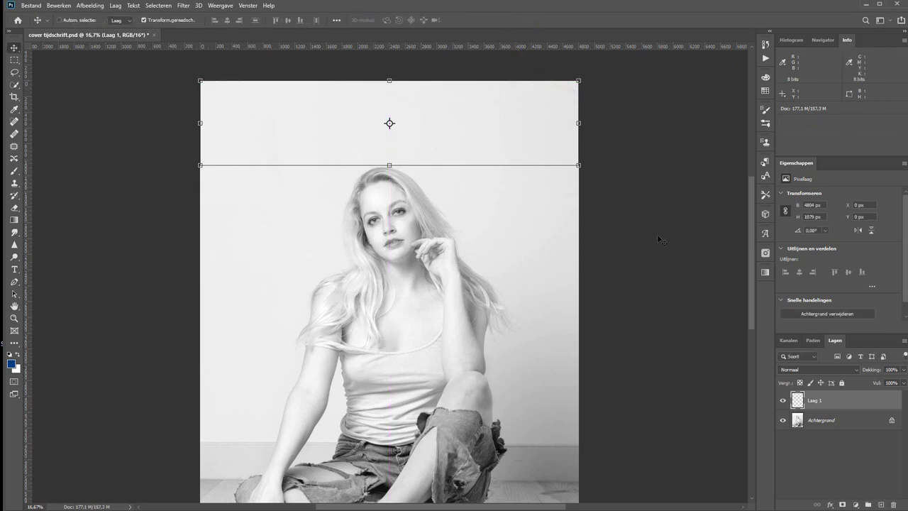
pyautogui.click(819, 467)
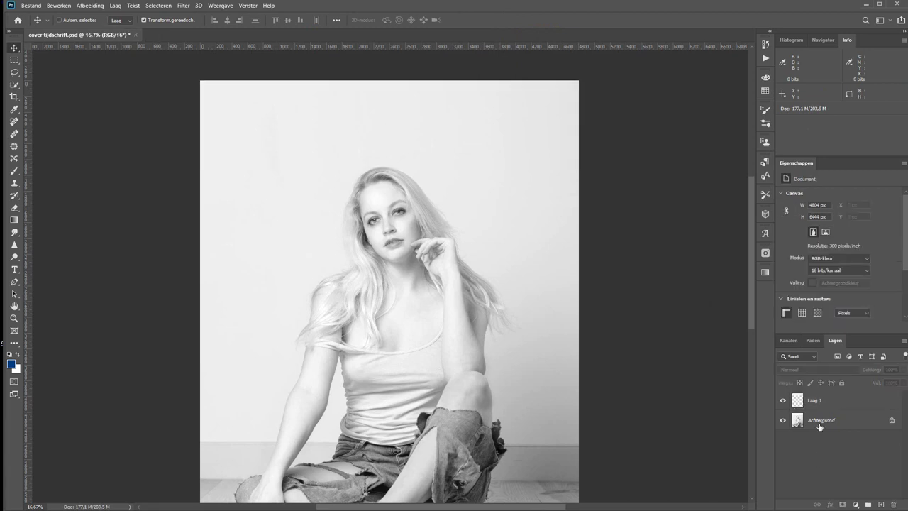
# Start a Calibri Bold text layer in dark blue 0e3e80 left of the woman's head
pyautogui.hotkey('ctrl', '-')
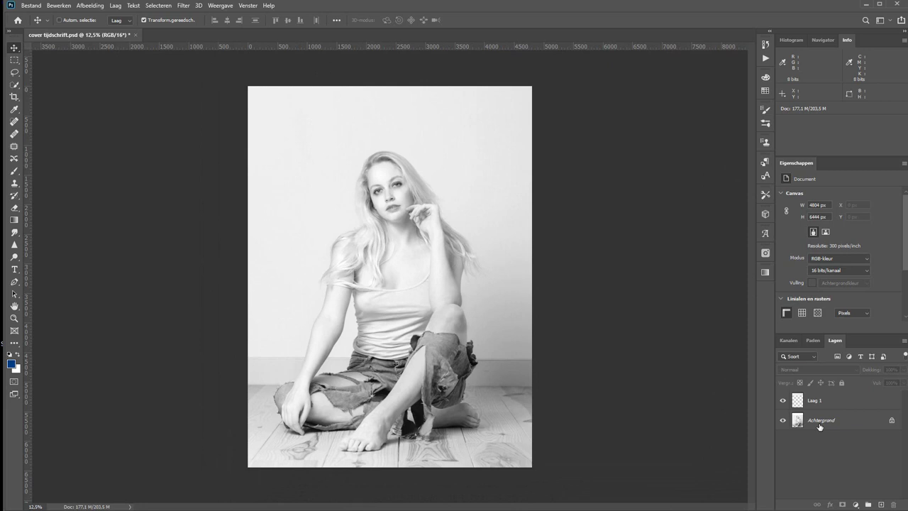
pyautogui.click(14, 270)
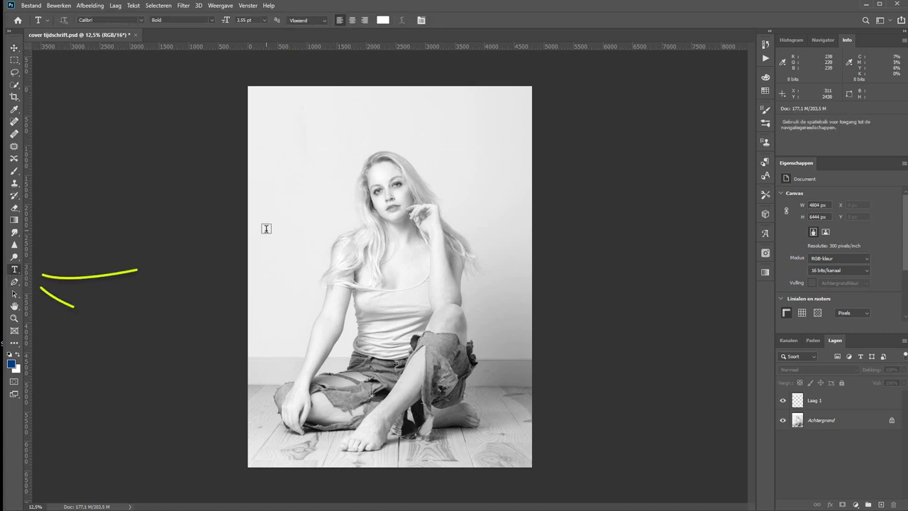
pyautogui.click(246, 6)
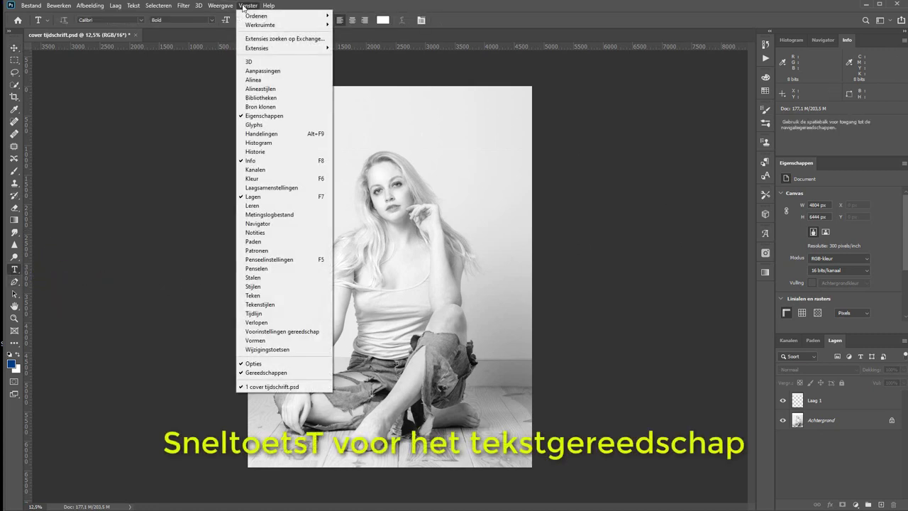
pyautogui.click(246, 5)
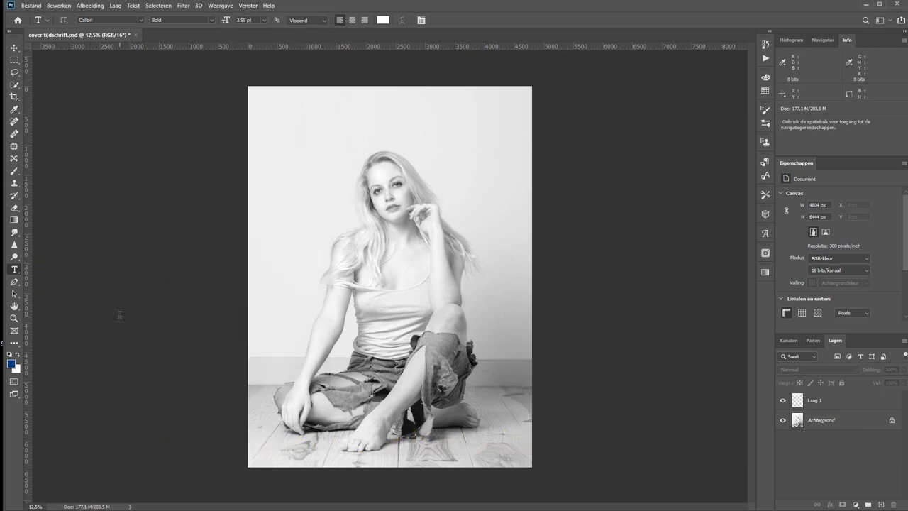
pyautogui.click(383, 20)
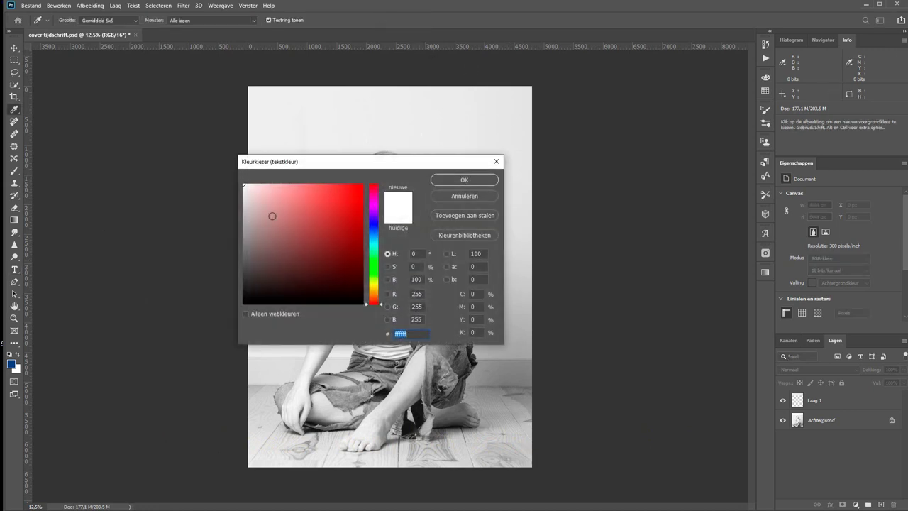
pyautogui.click(13, 363)
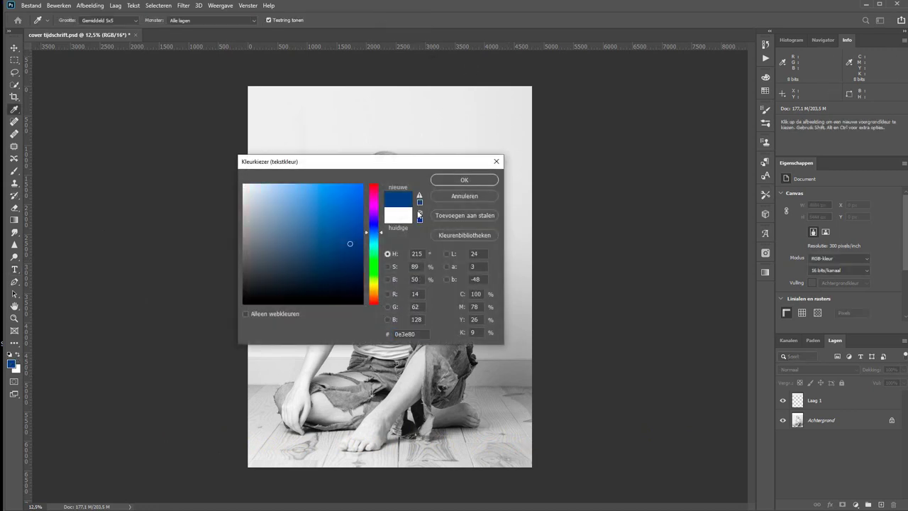
pyautogui.click(456, 179)
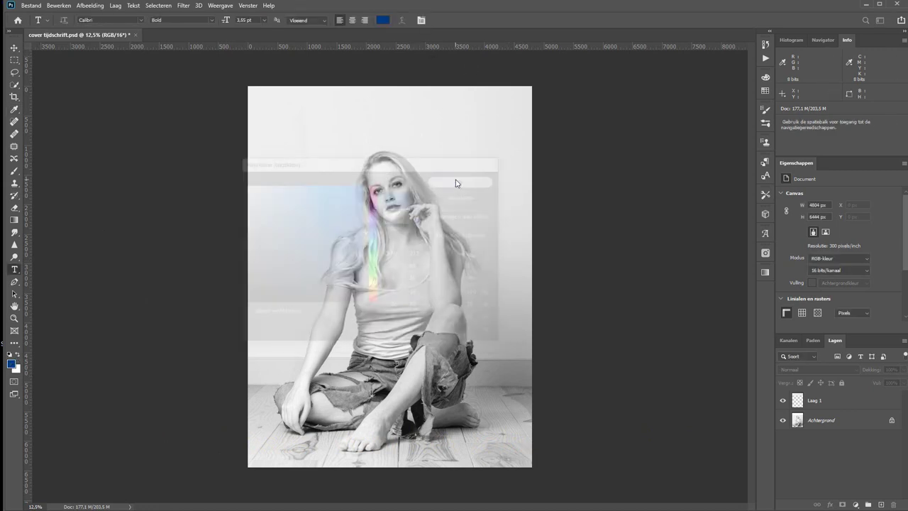
pyautogui.click(309, 151)
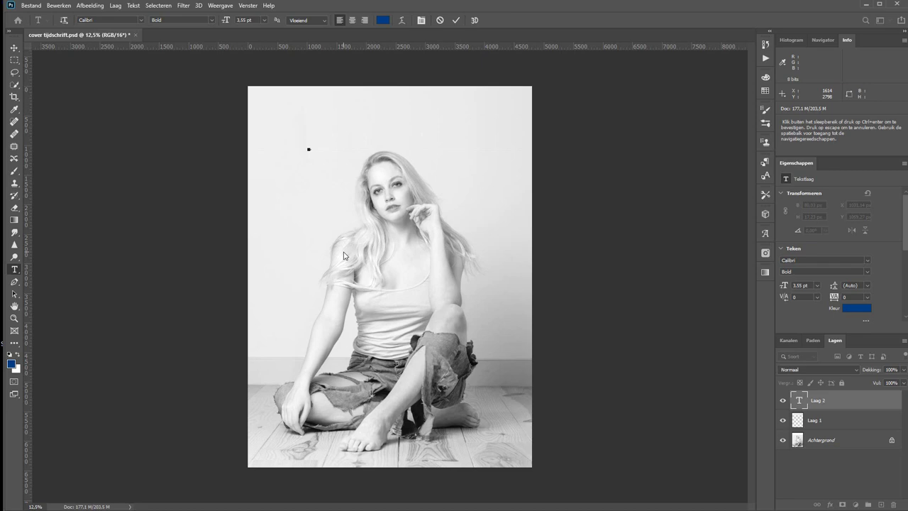
# Set the word jeans to 80 pt and commit the text layer
pyautogui.scroll(5, 297, 146)
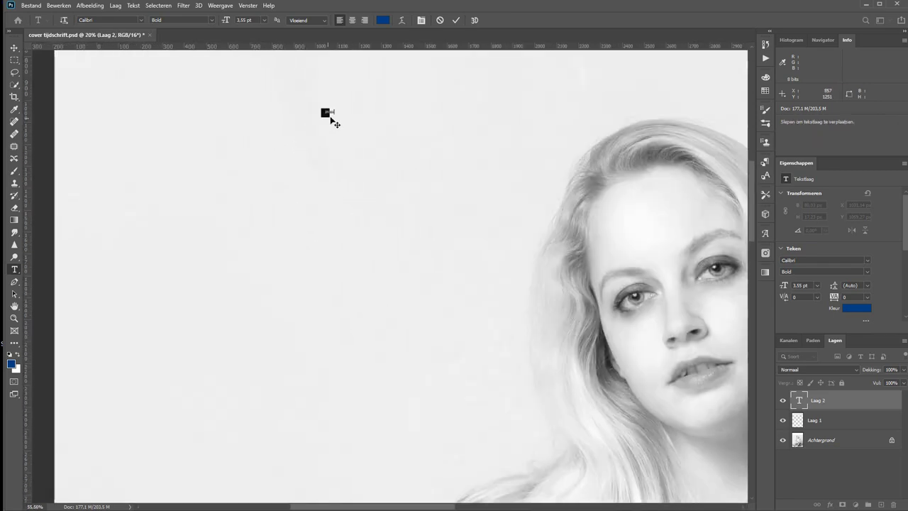
pyautogui.scroll(3, 331, 120)
pyautogui.scroll(2, 330, 121)
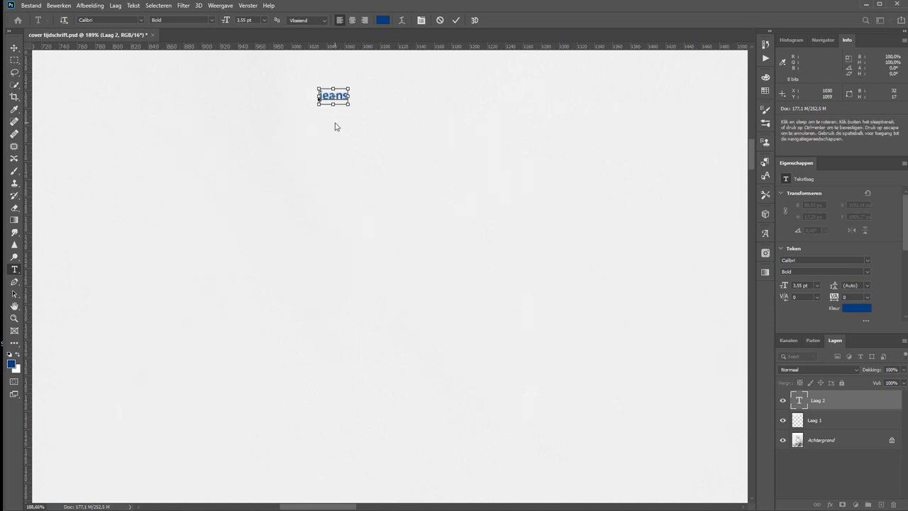
pyautogui.click(347, 96)
pyautogui.moveTo(348, 96); pyautogui.dragTo(317, 96)
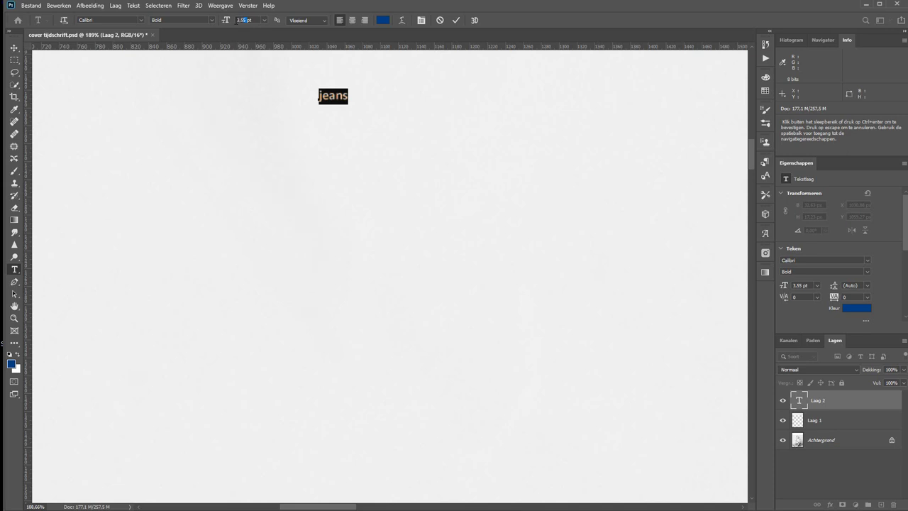
pyautogui.click(241, 20)
pyautogui.write('80')
pyautogui.press('Return')
pyautogui.click(455, 20)
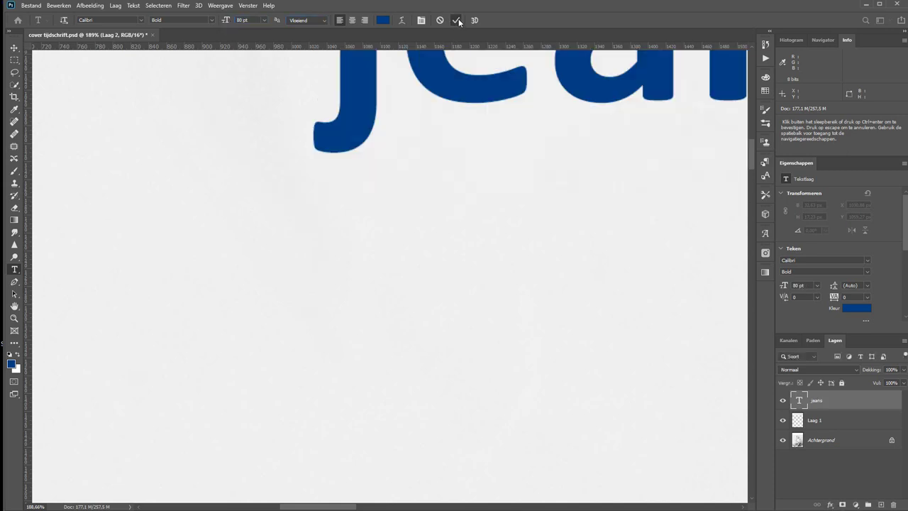
pyautogui.hotkey('ctrl', '0')
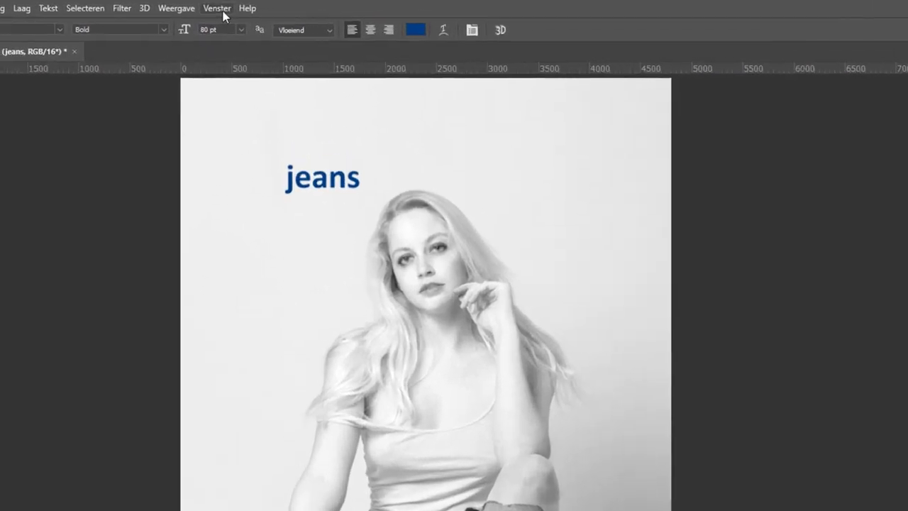
# In the Character panel, enlarge jeans past 200 pt and switch it to All Caps
pyautogui.click(248, 6)
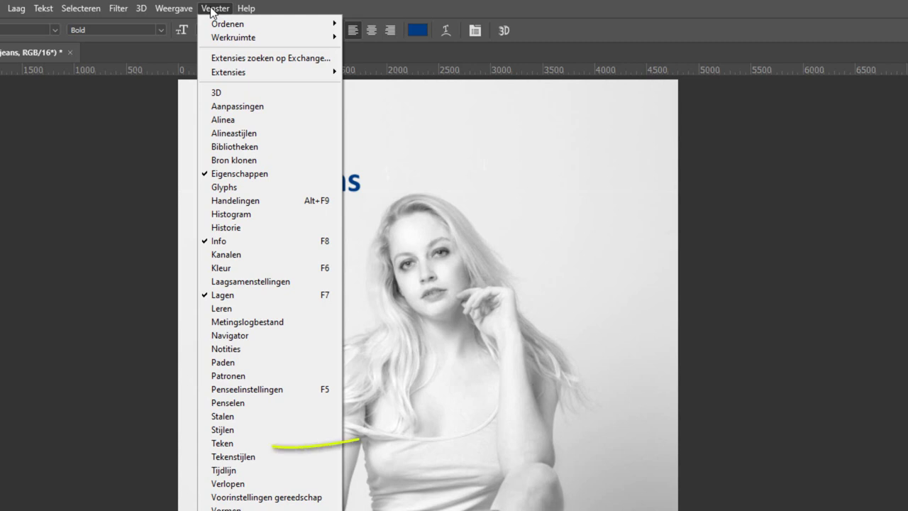
pyautogui.click(221, 443)
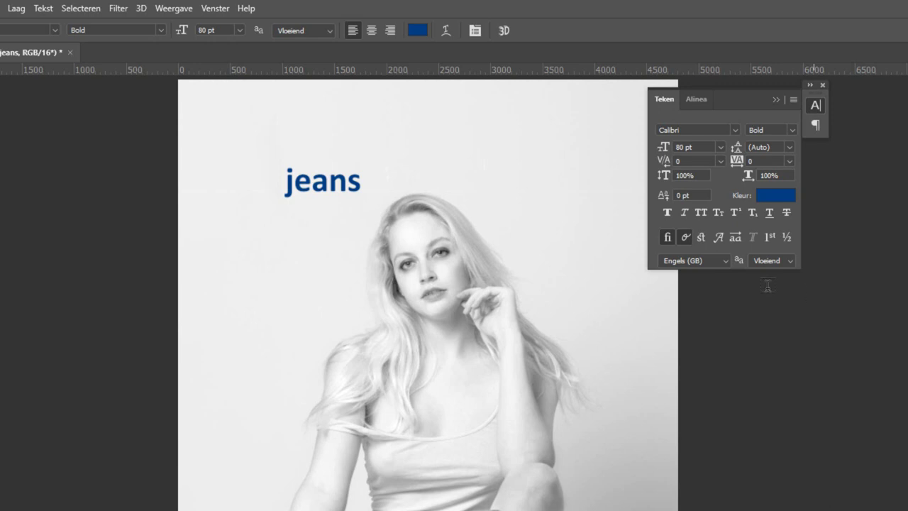
pyautogui.click(721, 147)
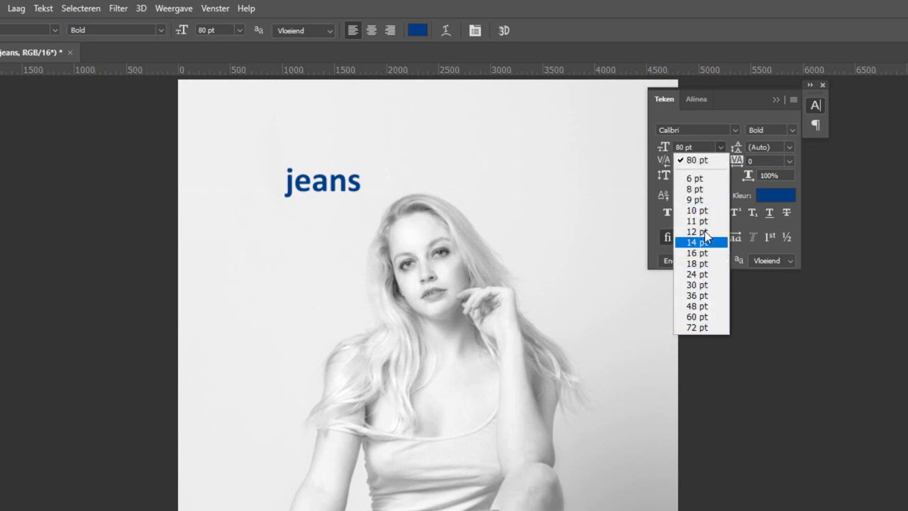
pyautogui.click(720, 147)
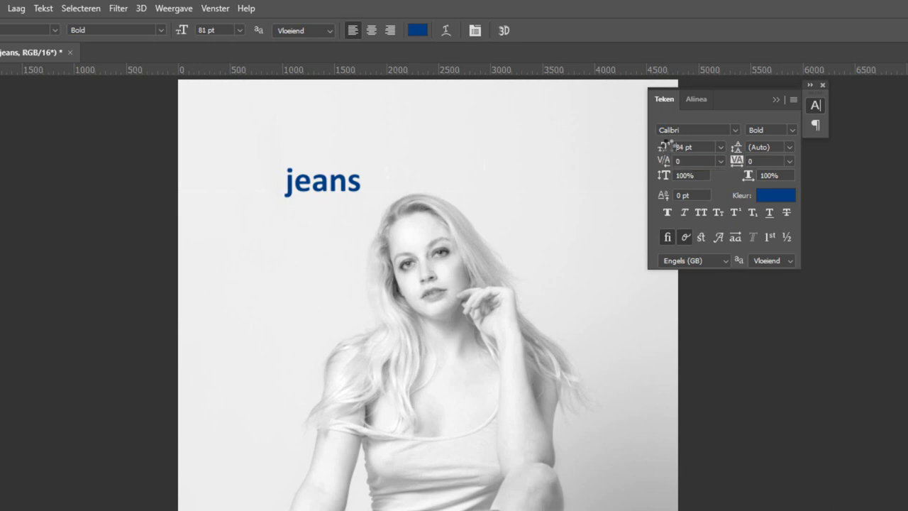
pyautogui.moveTo(664, 149); pyautogui.dragTo(721, 143)
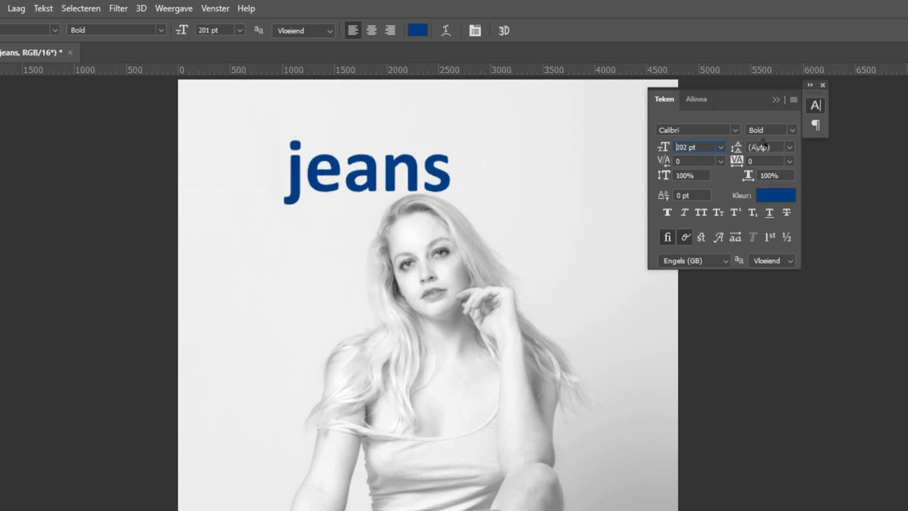
pyautogui.moveTo(721, 143); pyautogui.dragTo(801, 147)
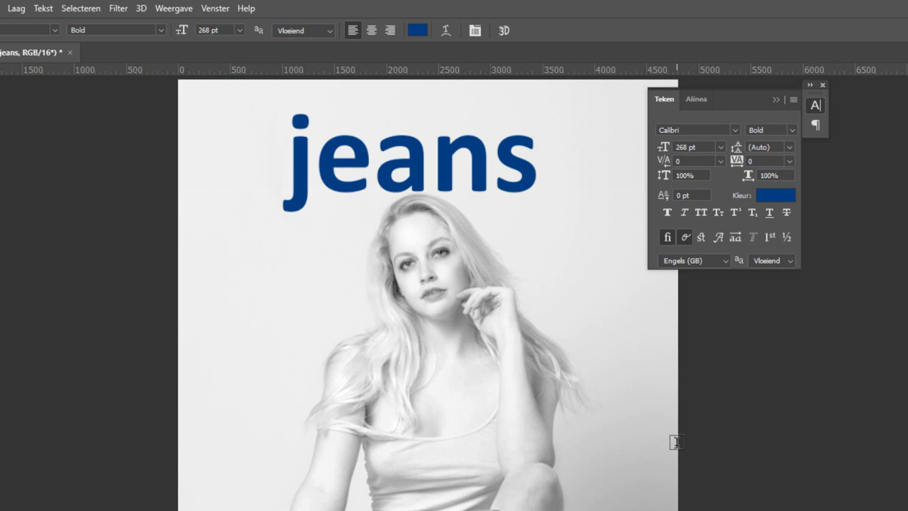
pyautogui.click(700, 212)
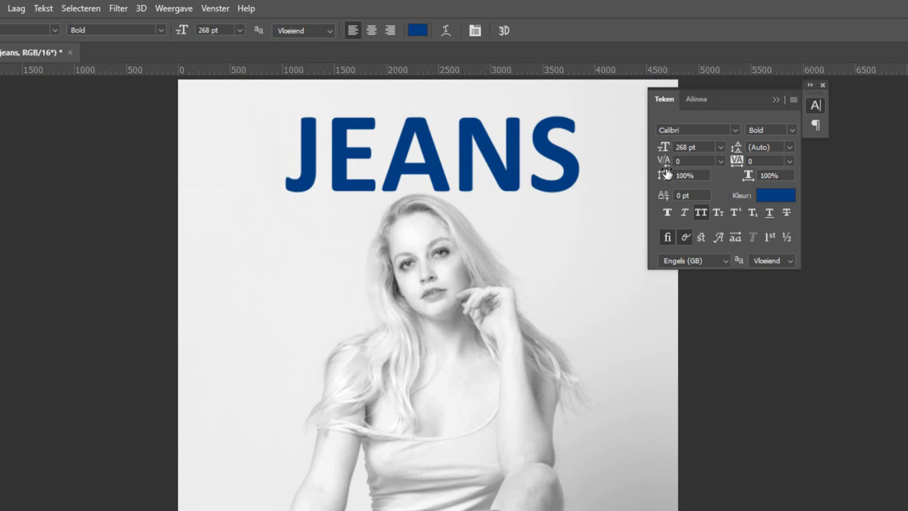
pyautogui.moveTo(666, 146); pyautogui.dragTo(691, 148)
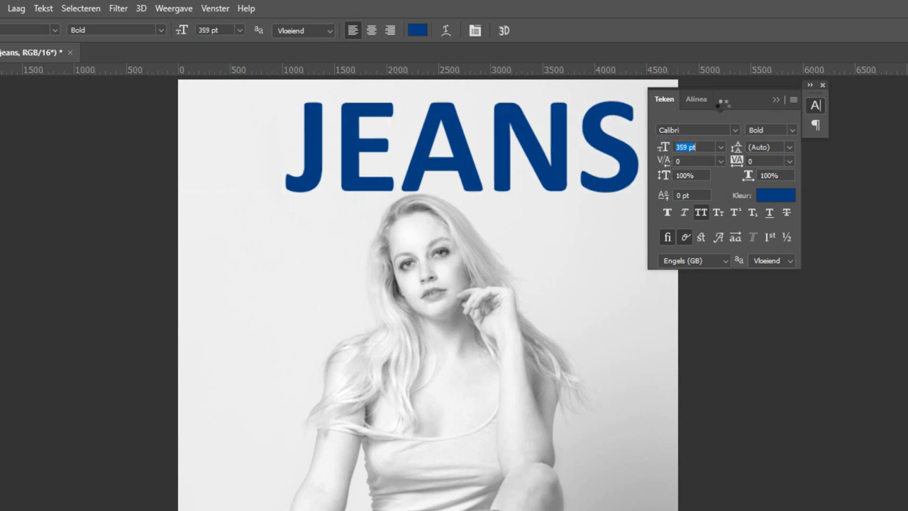
# Regroup the Character and Paragraph panels and set the title size to 375 pt
pyautogui.moveTo(668, 98); pyautogui.dragTo(767, 148)
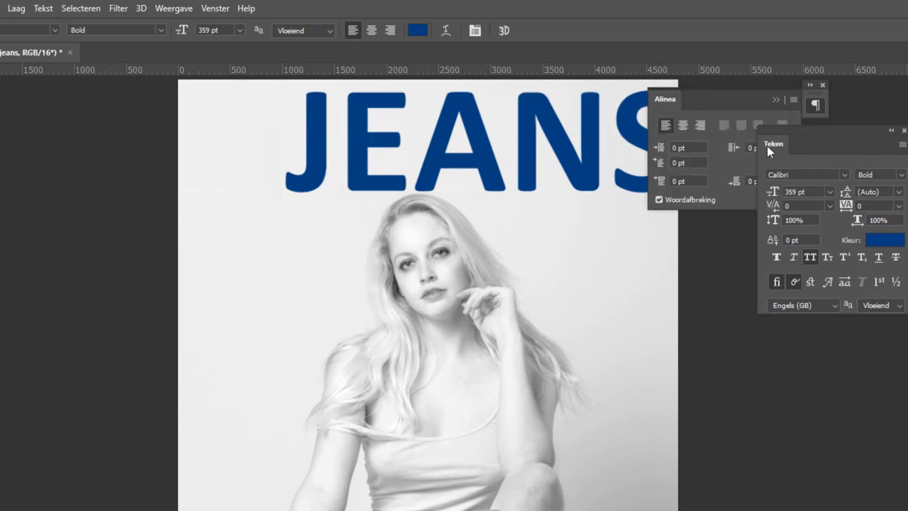
pyautogui.moveTo(667, 99); pyautogui.dragTo(801, 140)
pyautogui.click(774, 144)
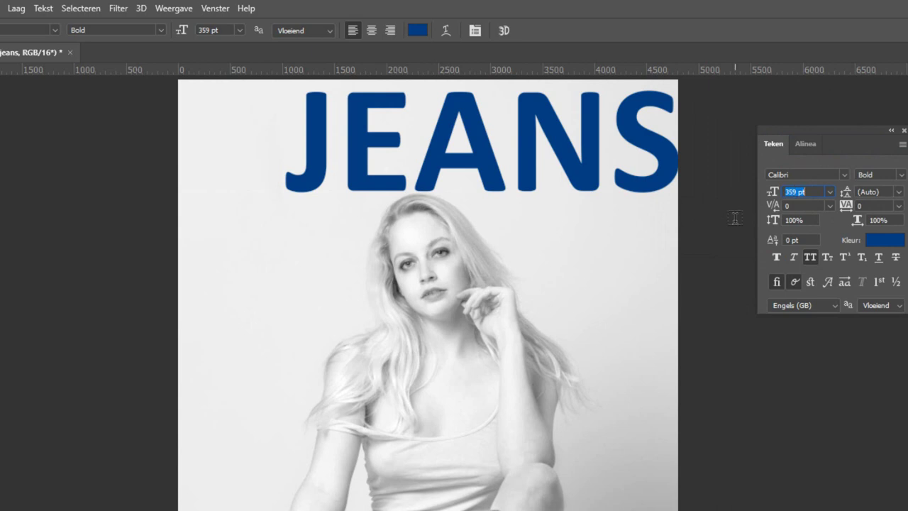
pyautogui.write('3')
pyautogui.press('Tab')
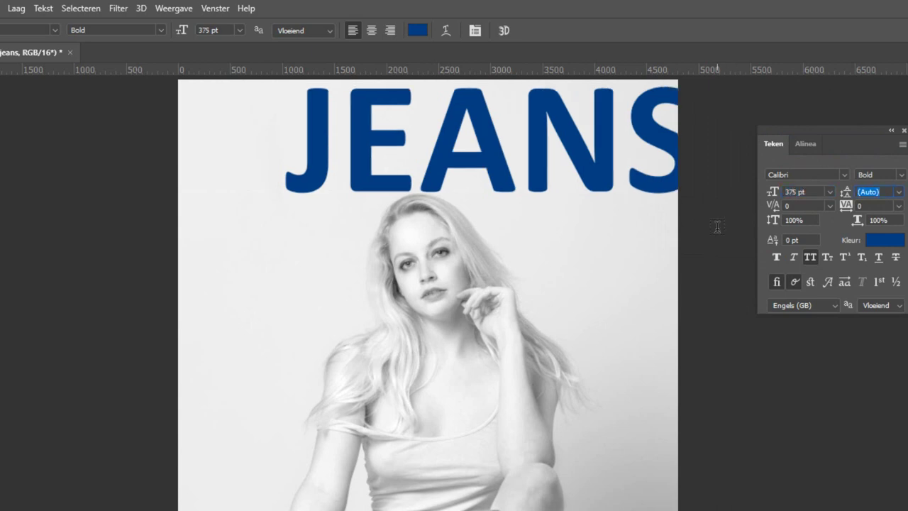
# Centre JEANS horizontally on the canvas and move it up toward the top edge
pyautogui.press('v')
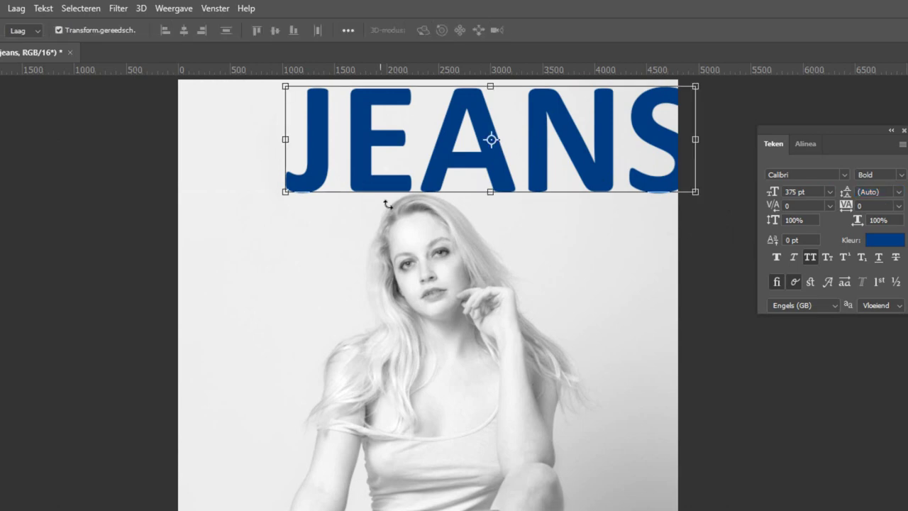
pyautogui.moveTo(438, 176)
pyautogui.mouseDown()
pyautogui.moveTo(368, 193)
pyautogui.moveTo(361, 260)
pyautogui.mouseUp()
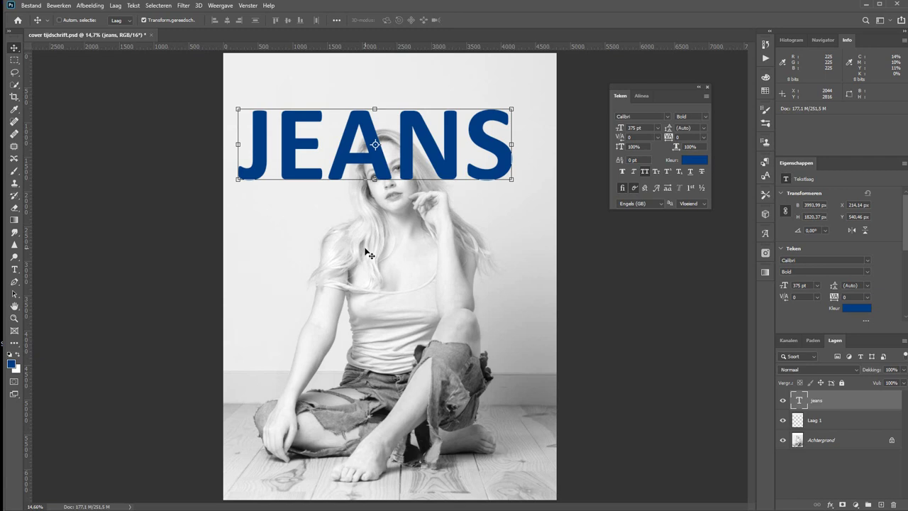
pyautogui.hotkey('ctrl', 'a')
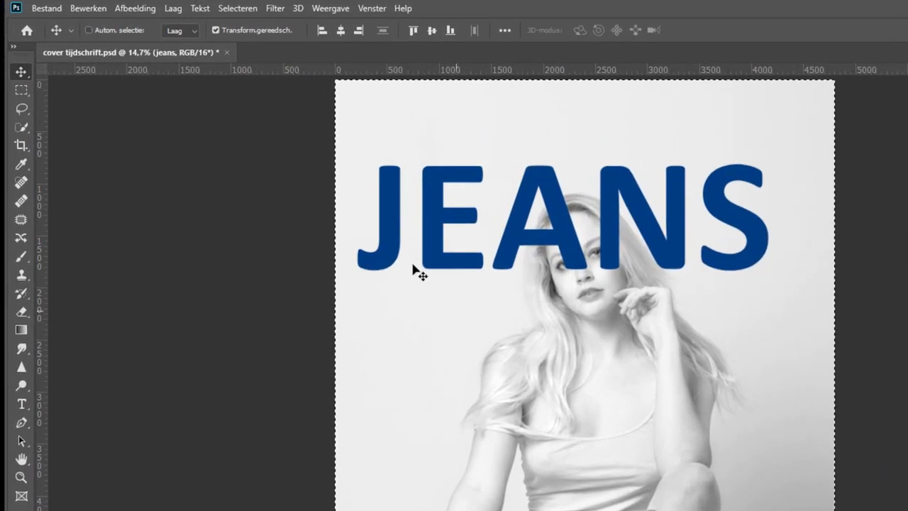
pyautogui.click(340, 31)
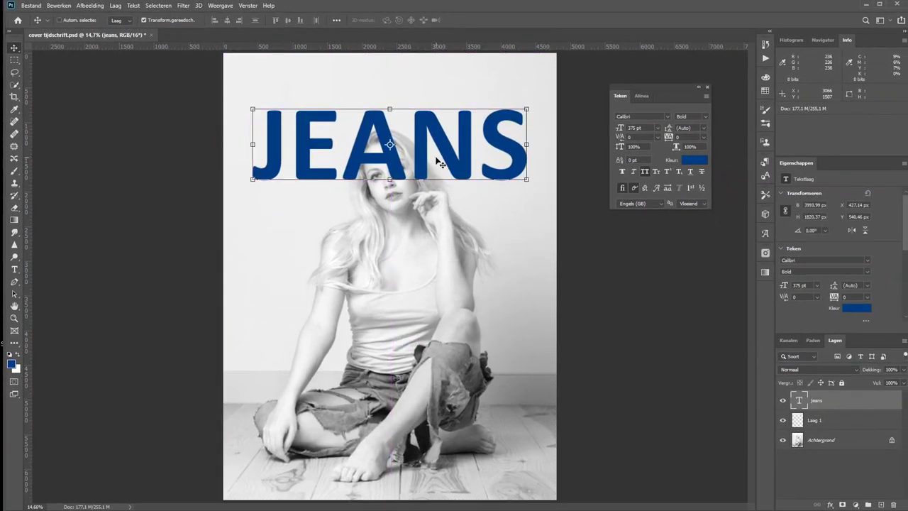
pyautogui.moveTo(438, 163); pyautogui.dragTo(419, 133)
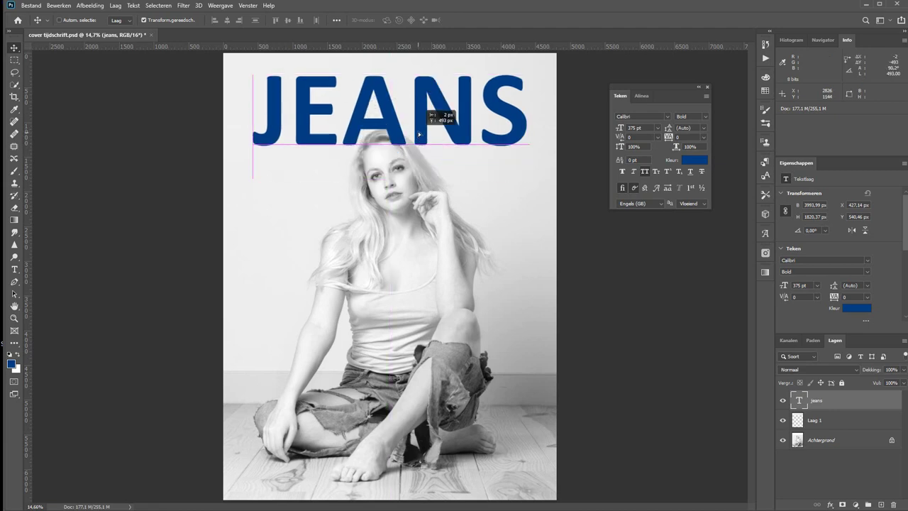
pyautogui.moveTo(419, 133); pyautogui.dragTo(415, 135)
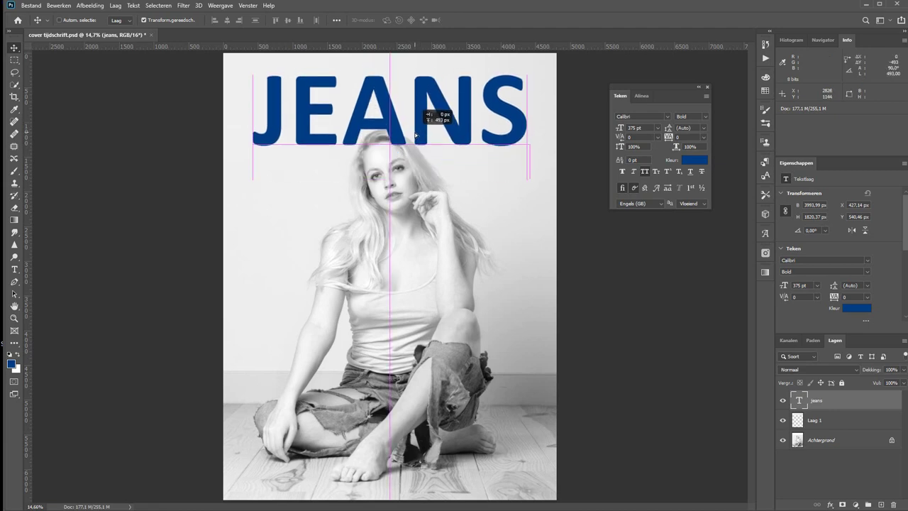
# Increase the title size to 425 pt and nudge it to fit the cover
pyautogui.doubleClick(636, 128)
pyautogui.write('400')
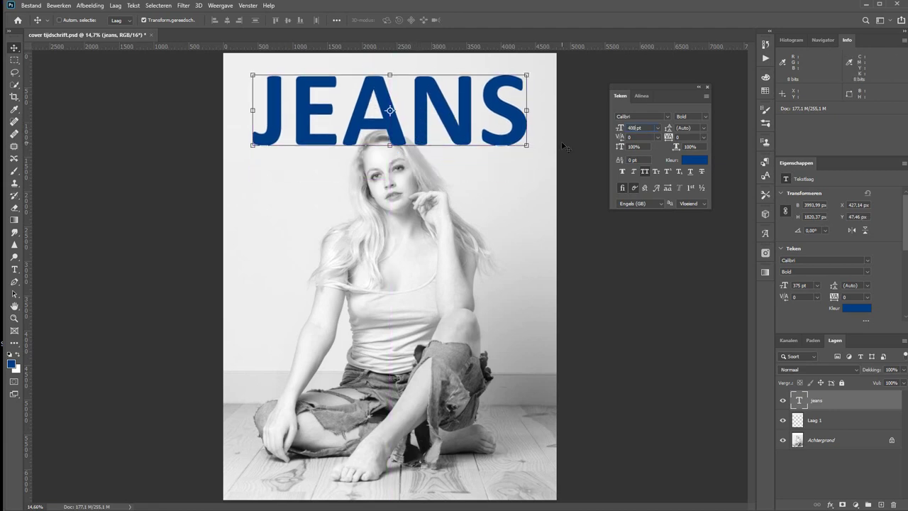
pyautogui.press('Tab')
pyautogui.doubleClick(636, 128)
pyautogui.write('425')
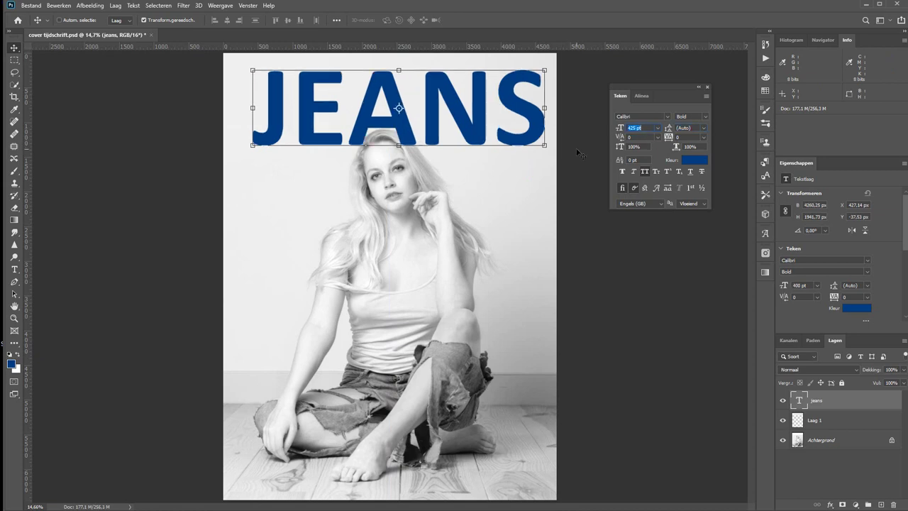
pyautogui.press('Tab')
pyautogui.press('Return')
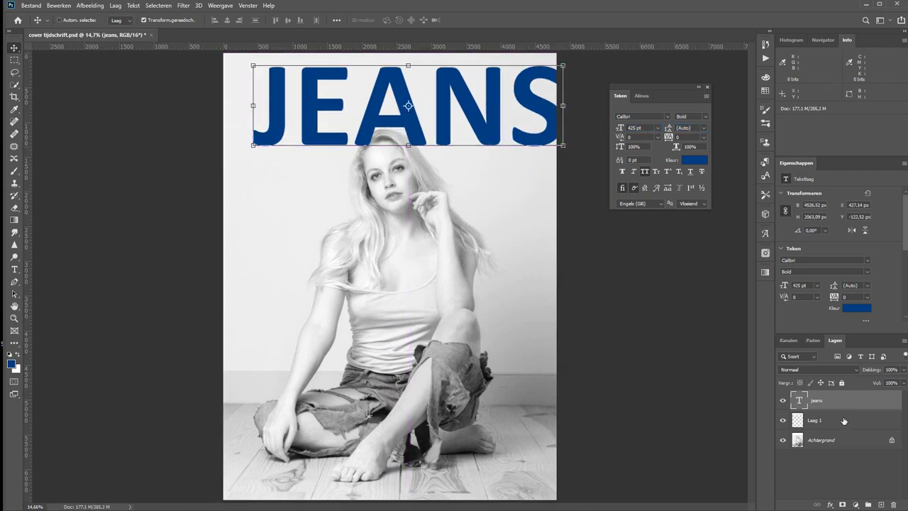
pyautogui.moveTo(412, 106)
pyautogui.mouseDown()
pyautogui.moveTo(393, 108)
pyautogui.moveTo(410, 128)
pyautogui.mouseUp()
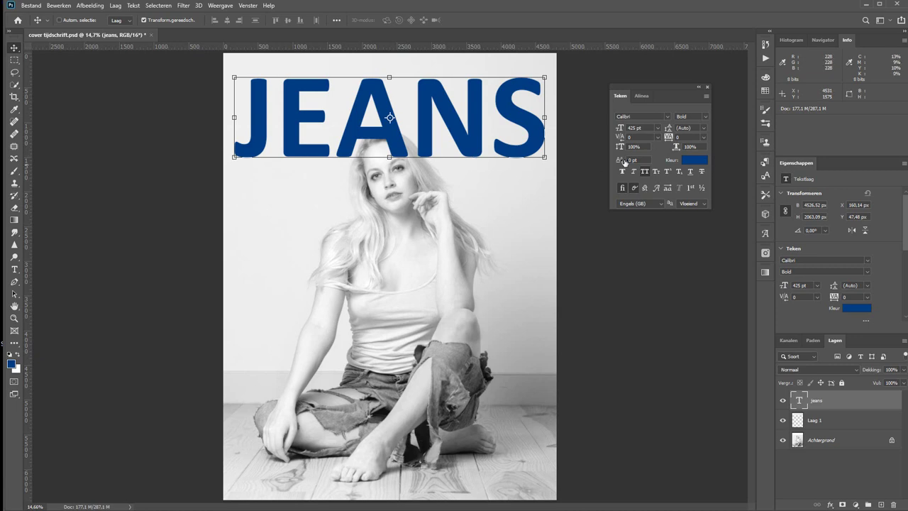
# Change the JEANS title to Corbel Bold at 375 pt and nudge it into place
pyautogui.click(668, 117)
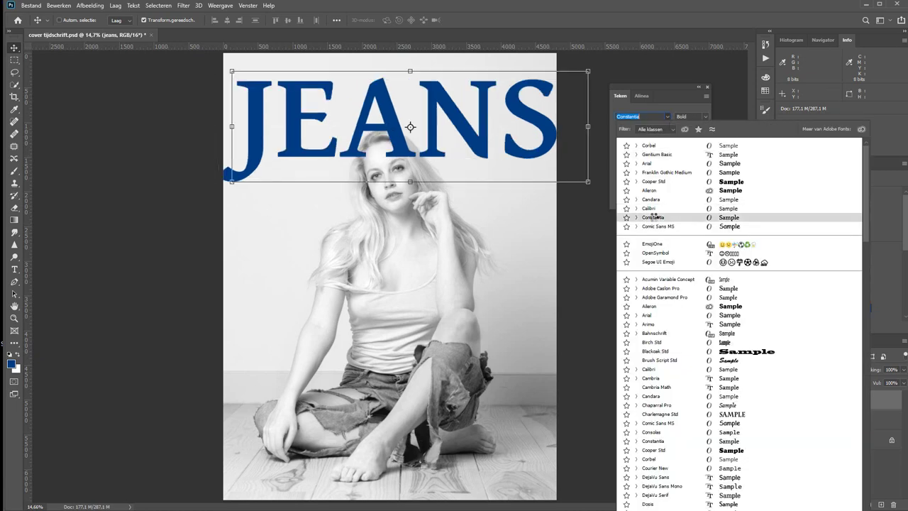
pyautogui.click(651, 146)
pyautogui.press('Tab')
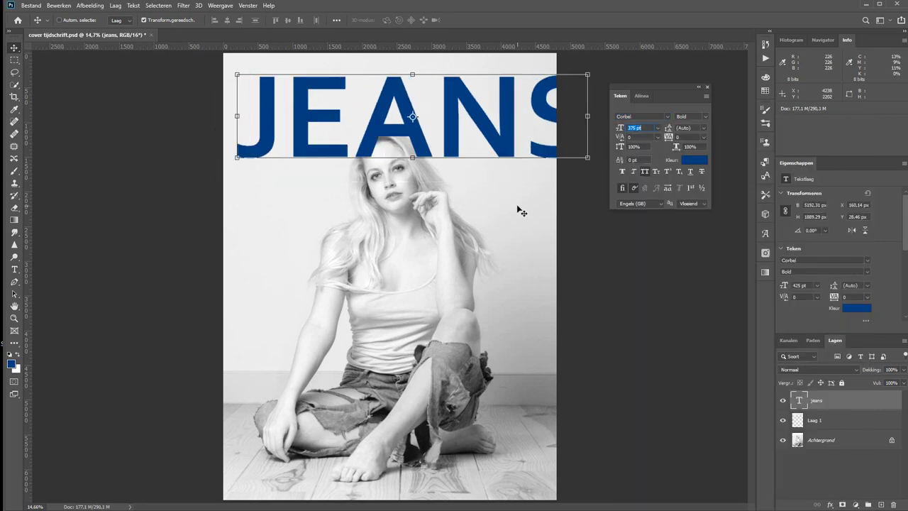
pyautogui.press('Tab')
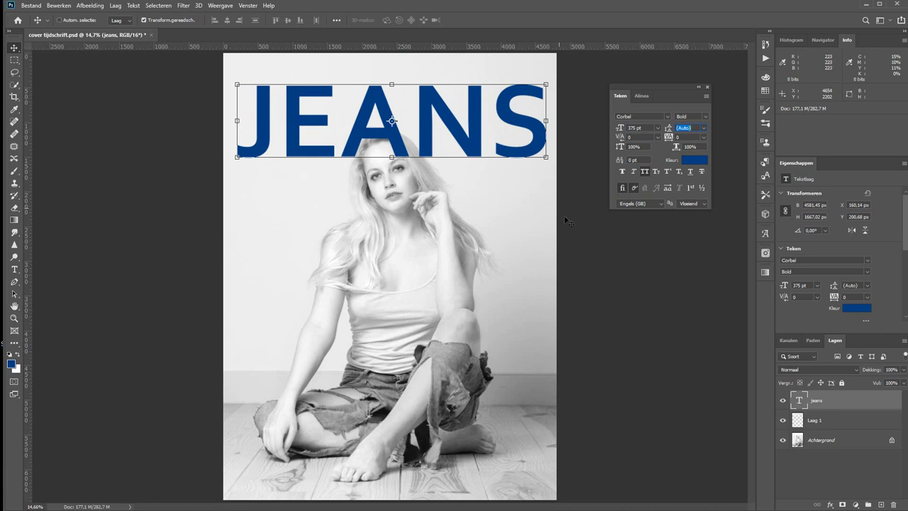
pyautogui.moveTo(300, 141)
pyautogui.mouseDown()
pyautogui.moveTo(297, 163)
pyautogui.moveTo(300, 136)
pyautogui.mouseUp()
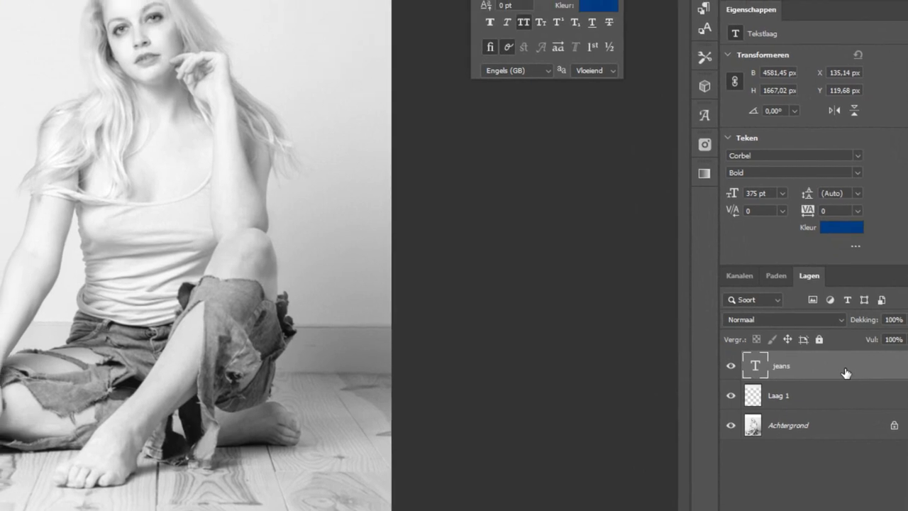
# Add a white outside stroke plus a 79 px blue outer stroke to the JEANS layer
pyautogui.doubleClick(837, 350)
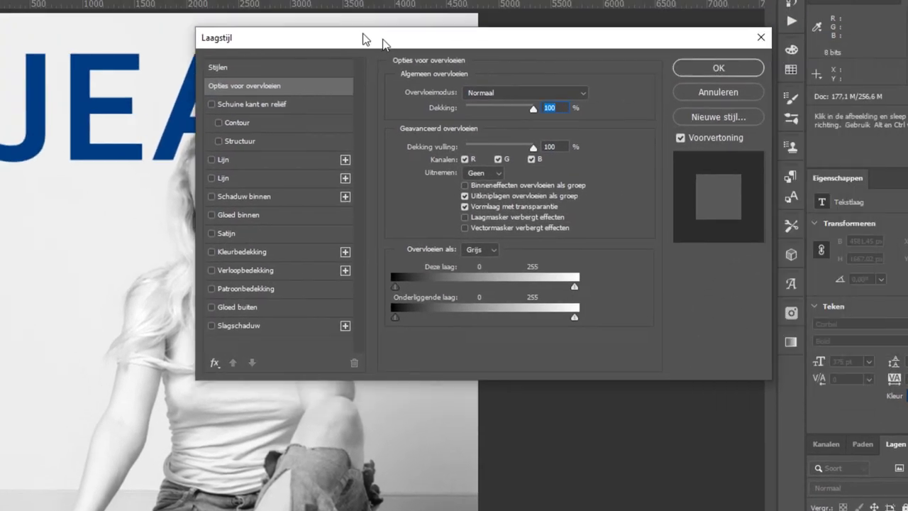
pyautogui.moveTo(505, 60); pyautogui.dragTo(340, 36)
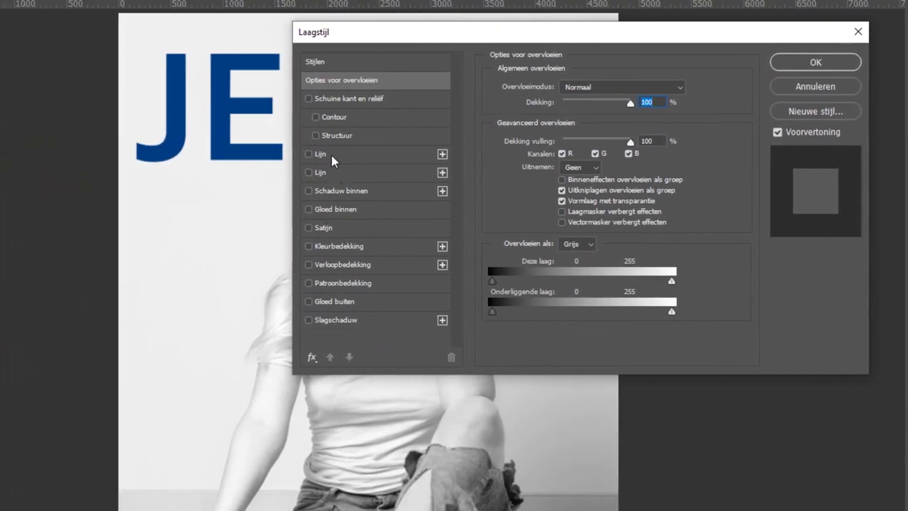
pyautogui.click(308, 154)
pyautogui.click(363, 160)
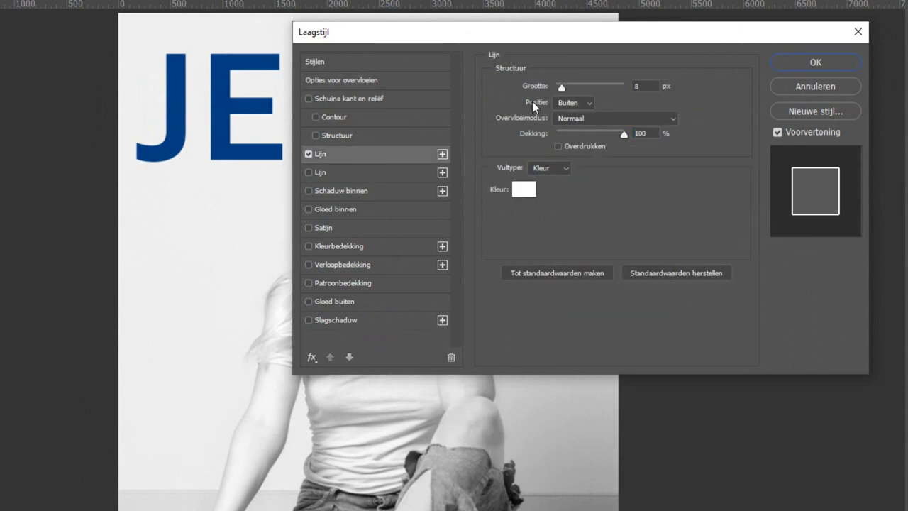
pyautogui.moveTo(561, 85)
pyautogui.mouseDown()
pyautogui.moveTo(582, 87)
pyautogui.moveTo(570, 91)
pyautogui.mouseUp()
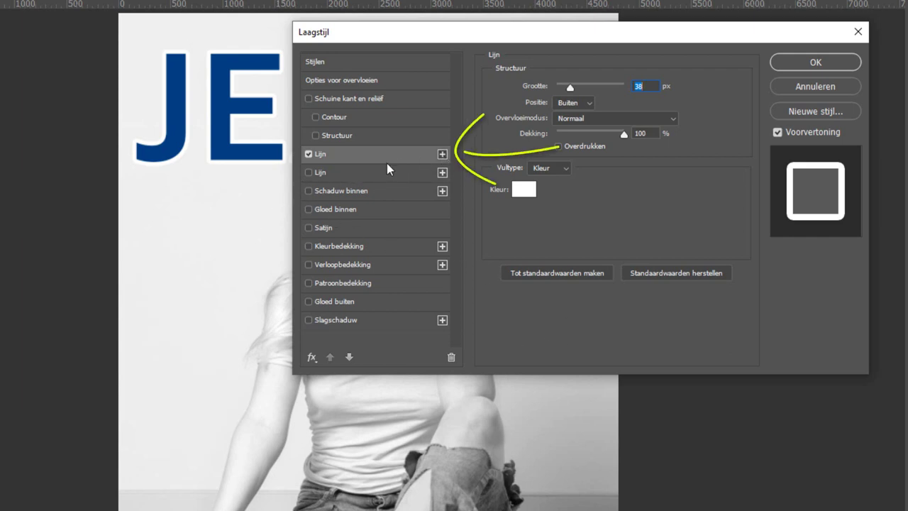
pyautogui.click(309, 173)
pyautogui.click(348, 171)
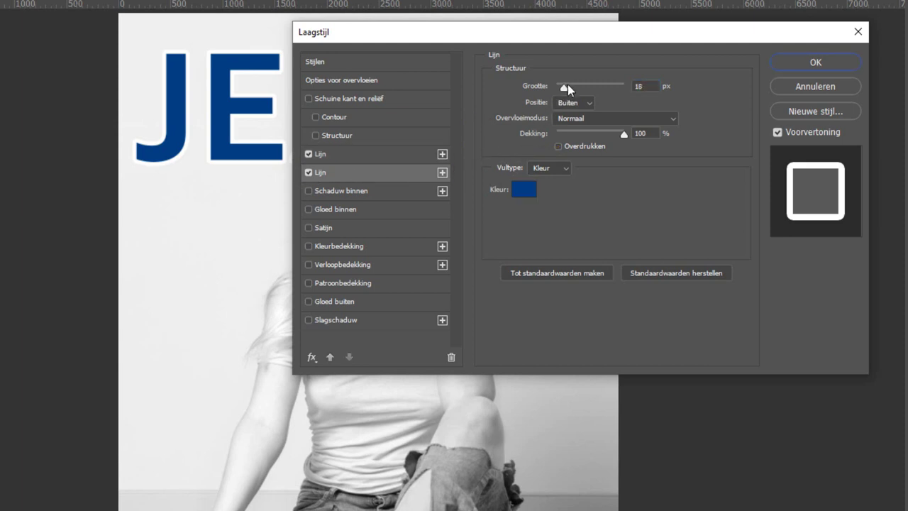
pyautogui.moveTo(567, 85); pyautogui.dragTo(581, 85)
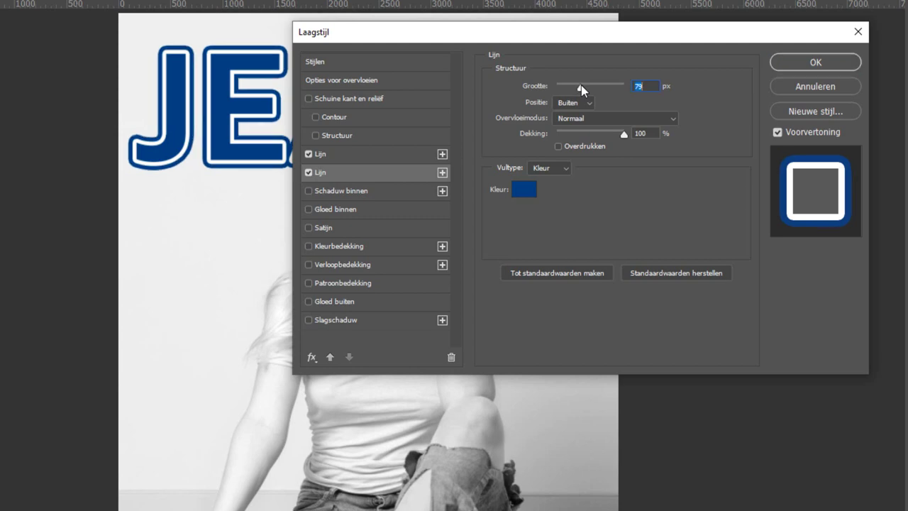
pyautogui.moveTo(564, 41); pyautogui.dragTo(341, 241)
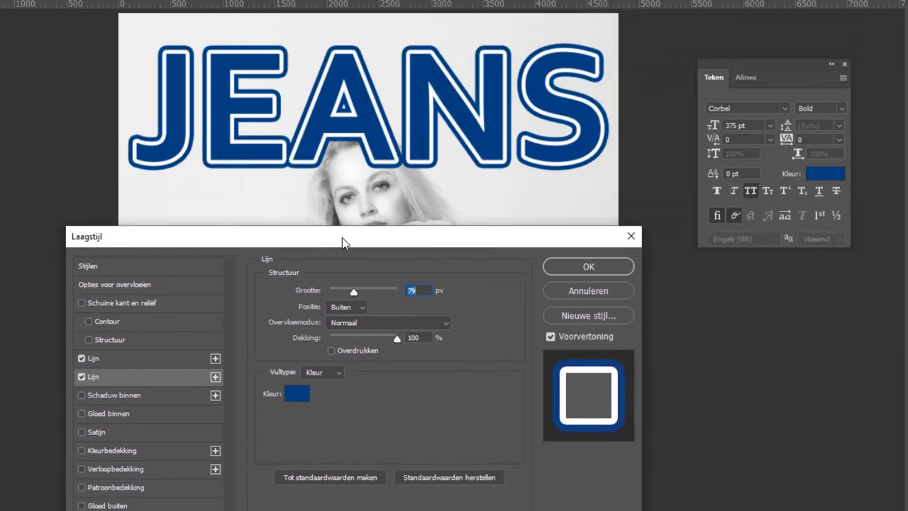
pyautogui.click(577, 269)
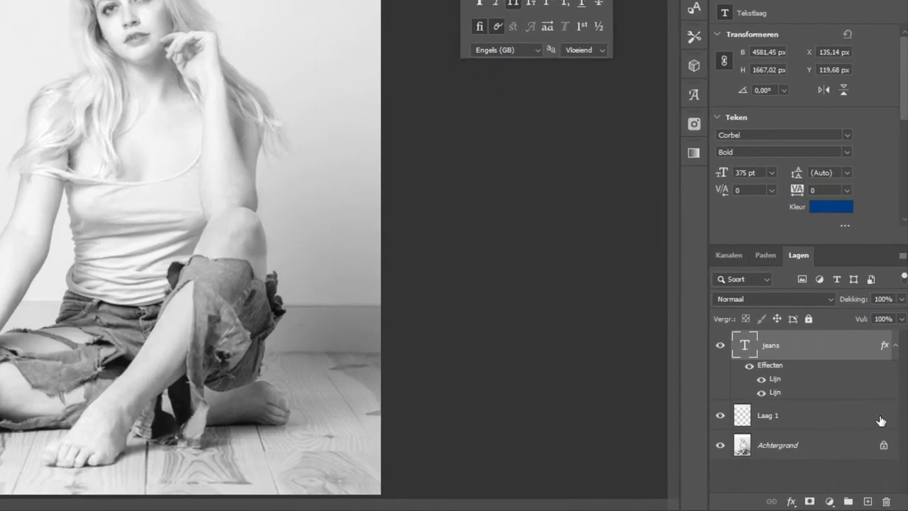
pyautogui.click(810, 501)
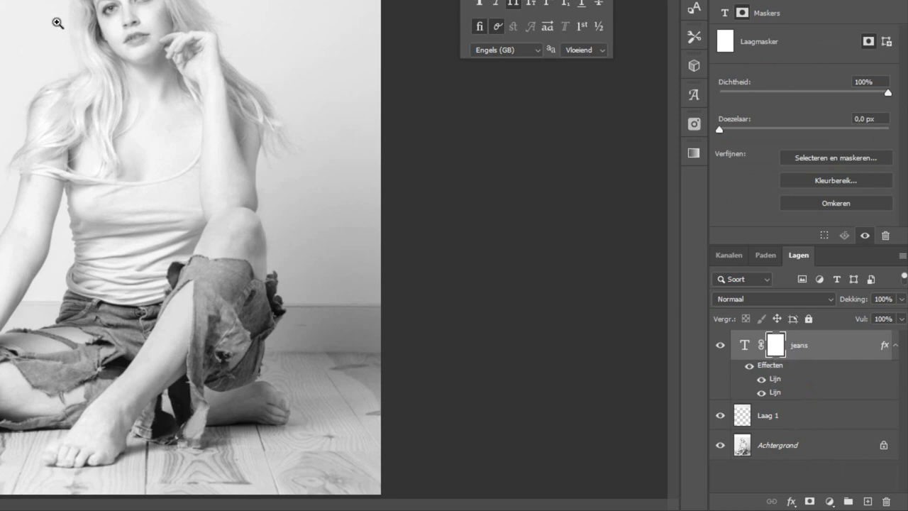
pyautogui.moveTo(56, 22)
pyautogui.mouseDown()
pyautogui.moveTo(194, 0)
pyautogui.moveTo(188, 24)
pyautogui.mouseUp()
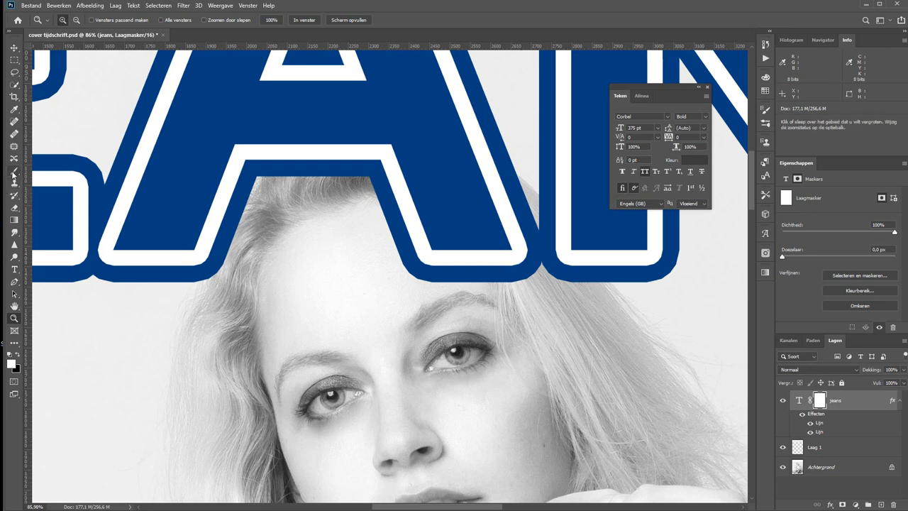
pyautogui.click(14, 170)
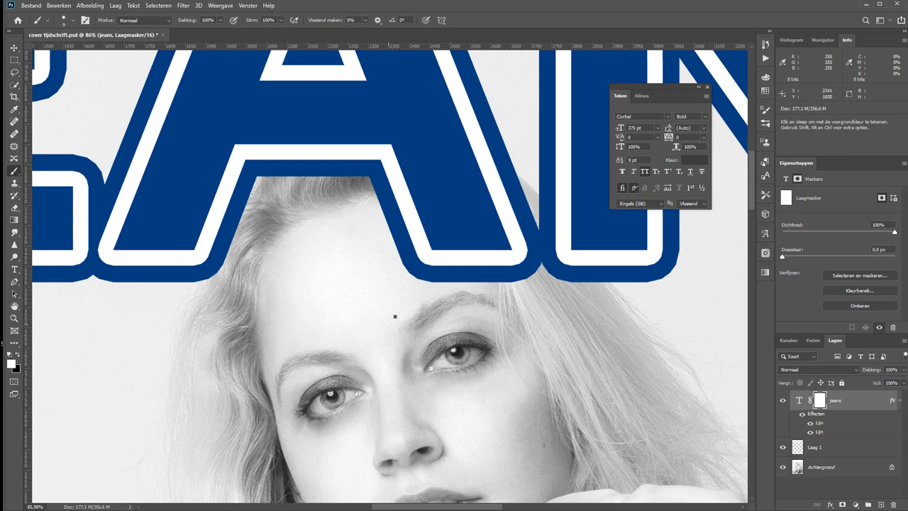
pyautogui.press('x')
pyautogui.press(']')
pyautogui.press(']')
pyautogui.press(']')
pyautogui.press(']')
pyautogui.press(']')
pyautogui.press(']')
pyautogui.press(']')
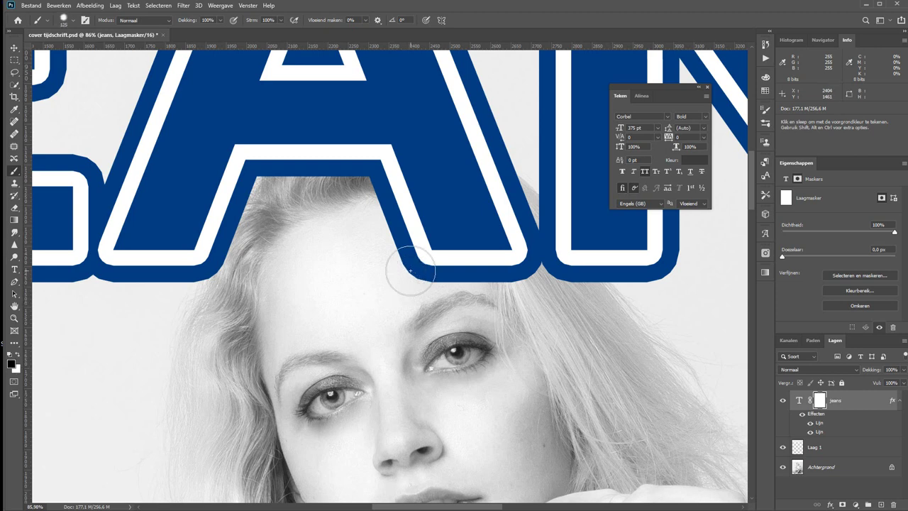
pyautogui.press(']')
pyautogui.press(']')
pyautogui.press(']')
pyautogui.click(421, 244)
pyautogui.moveTo(421, 245)
pyautogui.mouseDown()
pyautogui.moveTo(429, 209)
pyautogui.moveTo(406, 180)
pyautogui.moveTo(440, 249)
pyautogui.moveTo(499, 250)
pyautogui.mouseUp()
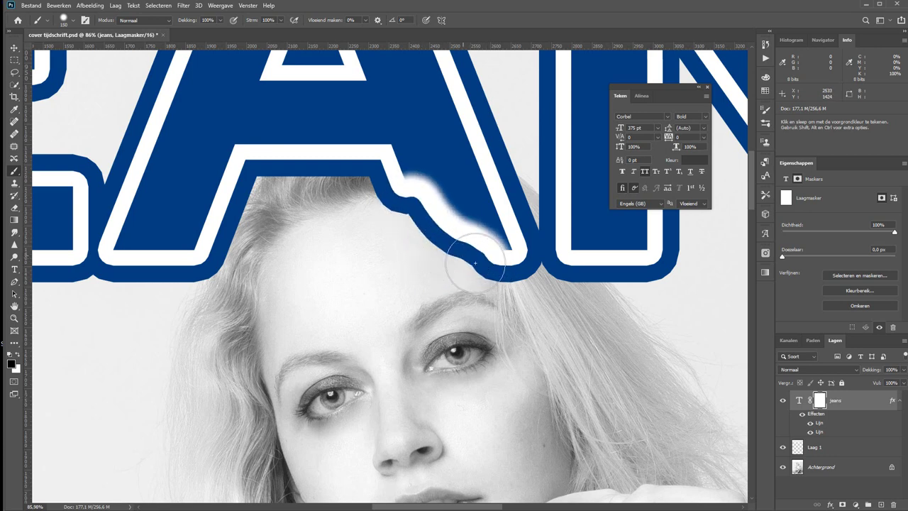
pyautogui.moveTo(438, 264)
pyautogui.mouseDown()
pyautogui.moveTo(421, 257)
pyautogui.moveTo(385, 152)
pyautogui.moveTo(262, 142)
pyautogui.mouseUp()
pyautogui.moveTo(262, 142)
pyautogui.mouseDown()
pyautogui.moveTo(412, 156)
pyautogui.moveTo(434, 186)
pyautogui.moveTo(425, 119)
pyautogui.moveTo(324, 121)
pyautogui.moveTo(242, 154)
pyautogui.mouseUp()
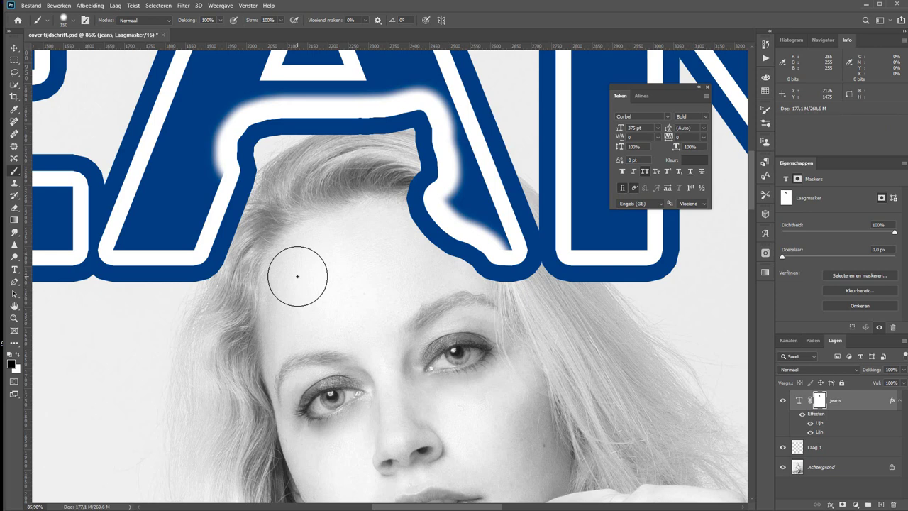
pyautogui.hotkey('ctrl', 'z')
pyautogui.hotkey('ctrl', 'z')
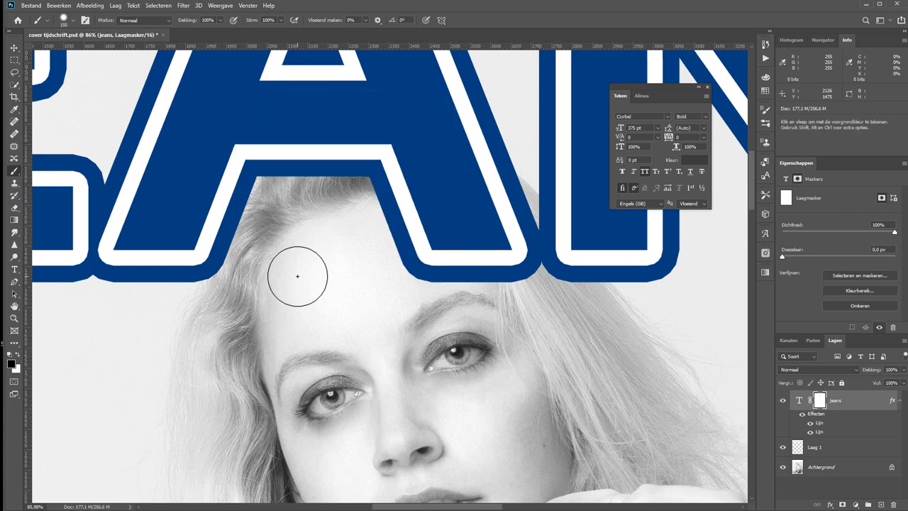
pyautogui.hotkey('ctrl', '2')
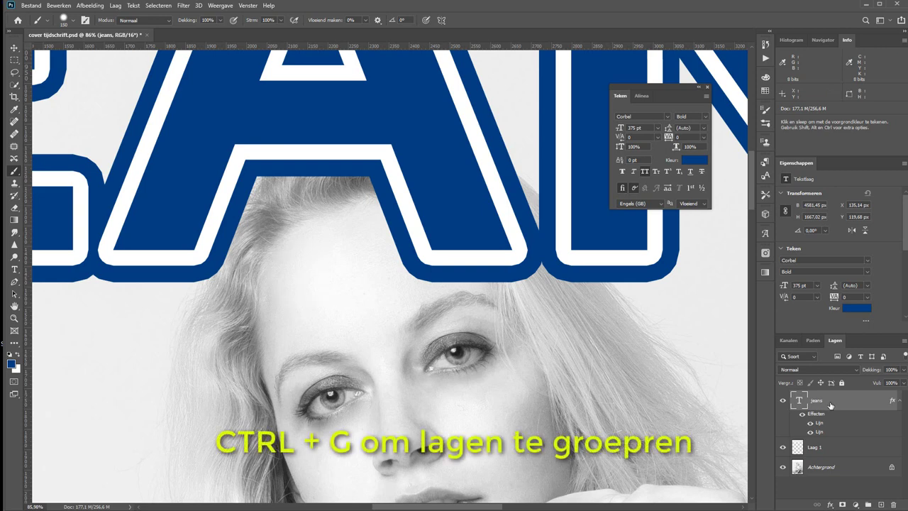
# Group jeans into Groep 1, add a layer mask, and paint black over the hair
pyautogui.hotkey('ctrl', 'g')
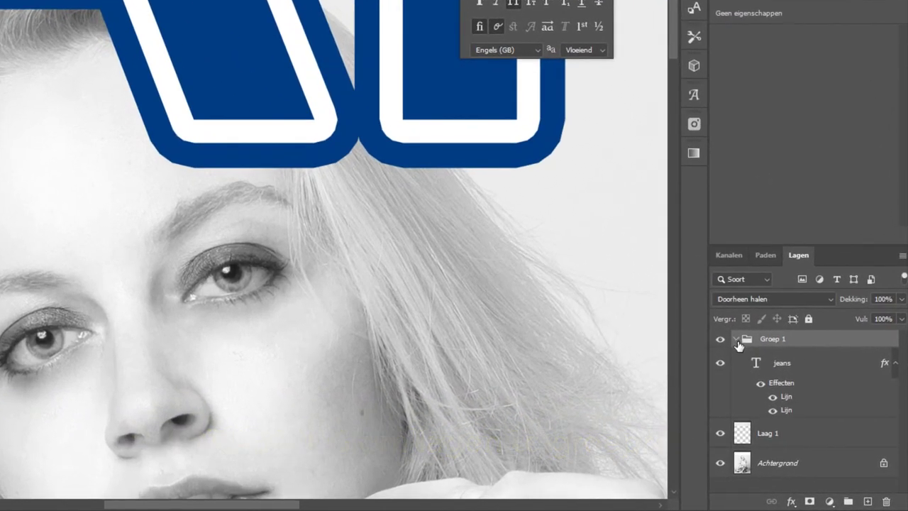
pyautogui.click(736, 339)
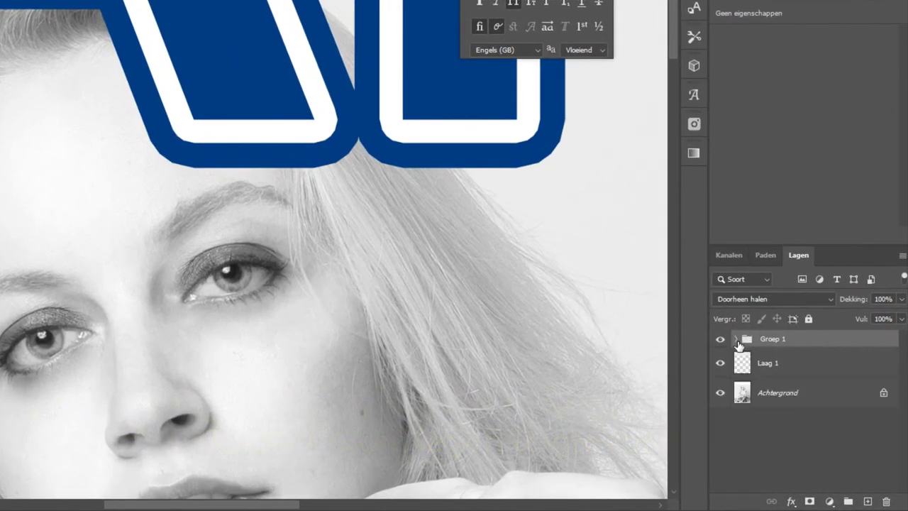
pyautogui.click(736, 340)
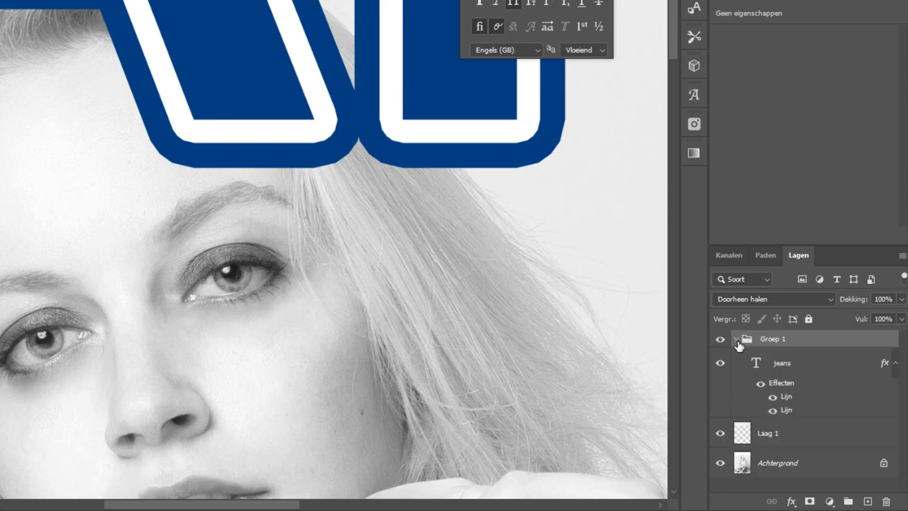
pyautogui.click(809, 501)
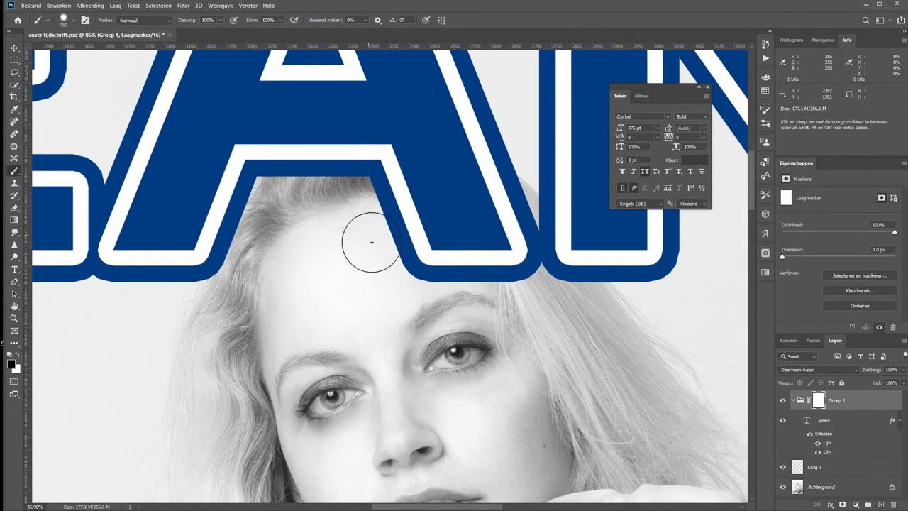
pyautogui.moveTo(371, 239)
pyautogui.mouseDown()
pyautogui.moveTo(385, 239)
pyautogui.moveTo(386, 194)
pyautogui.moveTo(399, 179)
pyautogui.moveTo(391, 188)
pyautogui.moveTo(385, 162)
pyautogui.moveTo(357, 174)
pyautogui.moveTo(350, 152)
pyautogui.moveTo(354, 186)
pyautogui.moveTo(300, 158)
pyautogui.moveTo(236, 202)
pyautogui.moveTo(223, 245)
pyautogui.moveTo(435, 237)
pyautogui.moveTo(611, 281)
pyautogui.moveTo(490, 145)
pyautogui.moveTo(354, 127)
pyautogui.moveTo(298, 137)
pyautogui.moveTo(409, 205)
pyautogui.moveTo(543, 239)
pyautogui.moveTo(525, 259)
pyautogui.mouseUp()
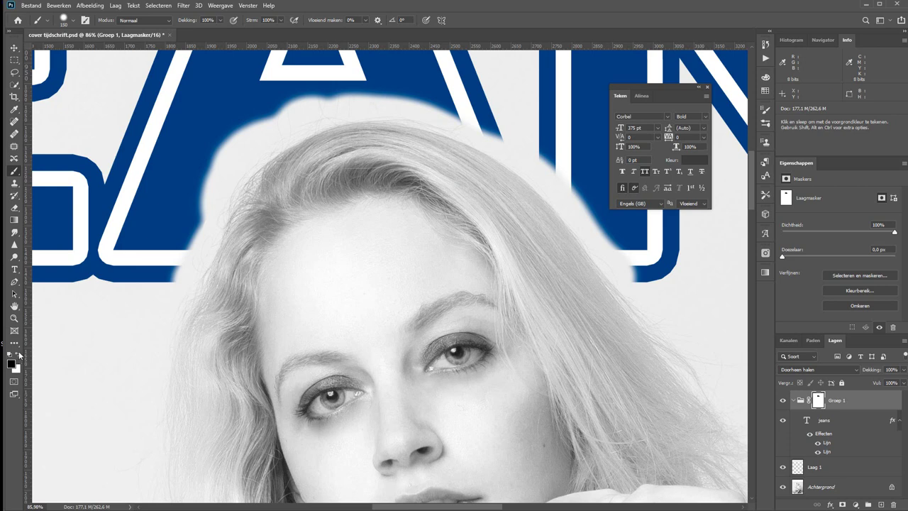
# Refine the mask with white near the hair edge, then view the mask alone
pyautogui.click(18, 356)
pyautogui.press('[')
pyautogui.press('[')
pyautogui.press('[')
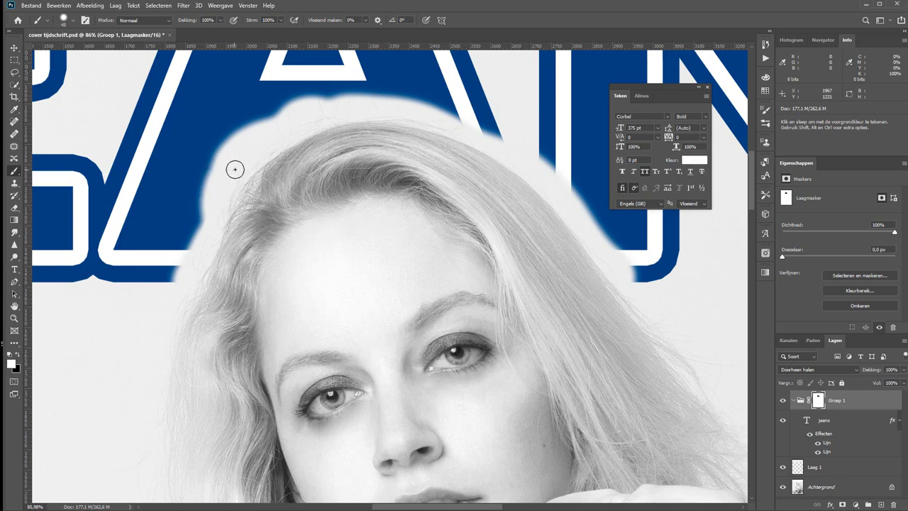
pyautogui.moveTo(235, 170)
pyautogui.mouseDown()
pyautogui.moveTo(243, 174)
pyautogui.moveTo(342, 118)
pyautogui.moveTo(395, 117)
pyautogui.moveTo(466, 135)
pyautogui.moveTo(513, 163)
pyautogui.moveTo(597, 257)
pyautogui.moveTo(624, 268)
pyautogui.moveTo(532, 163)
pyautogui.mouseUp()
pyautogui.press(']')
pyautogui.press(']')
pyautogui.press(']')
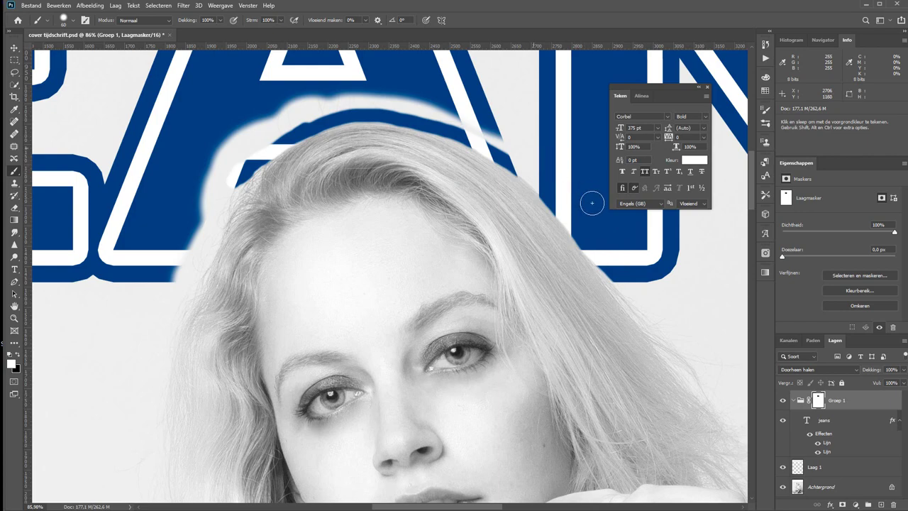
pyautogui.moveTo(496, 133)
pyautogui.mouseDown()
pyautogui.moveTo(486, 111)
pyautogui.moveTo(441, 101)
pyautogui.moveTo(442, 116)
pyautogui.moveTo(457, 119)
pyautogui.mouseUp()
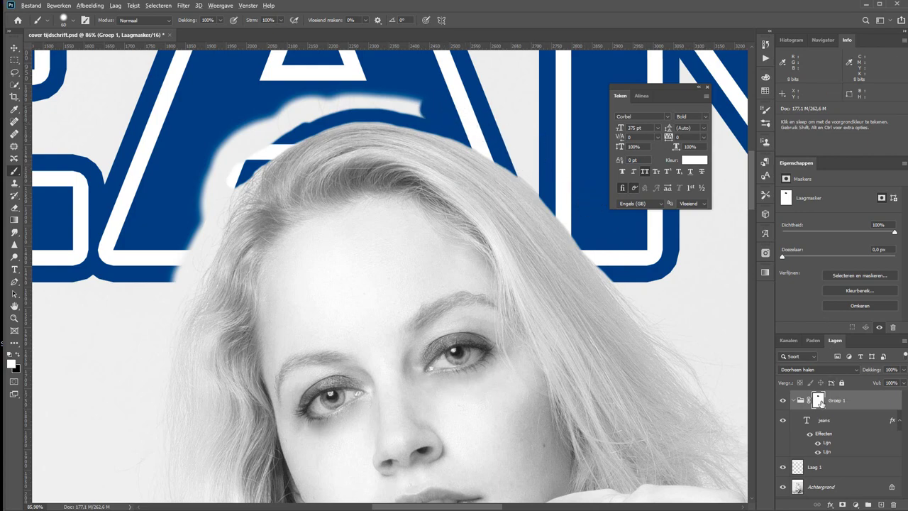
pyautogui.keyDown('alt'); pyautogui.click(819, 401); pyautogui.keyUp('alt')
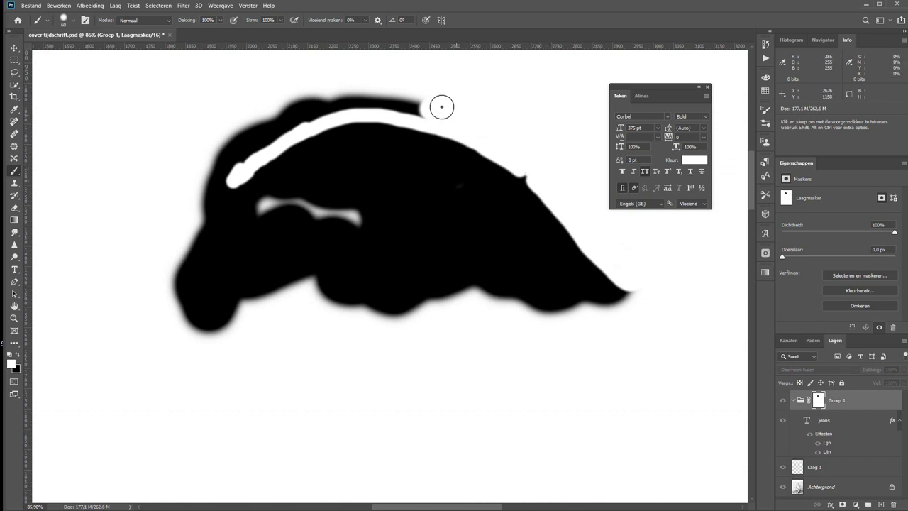
# Clear stray black from the mask above the hair and touch up the hair edge
pyautogui.moveTo(383, 99); pyautogui.dragTo(427, 108)
pyautogui.moveTo(336, 97)
pyautogui.mouseDown()
pyautogui.moveTo(304, 93)
pyautogui.moveTo(304, 118)
pyautogui.moveTo(243, 158)
pyautogui.moveTo(241, 144)
pyautogui.moveTo(213, 127)
pyautogui.mouseUp()
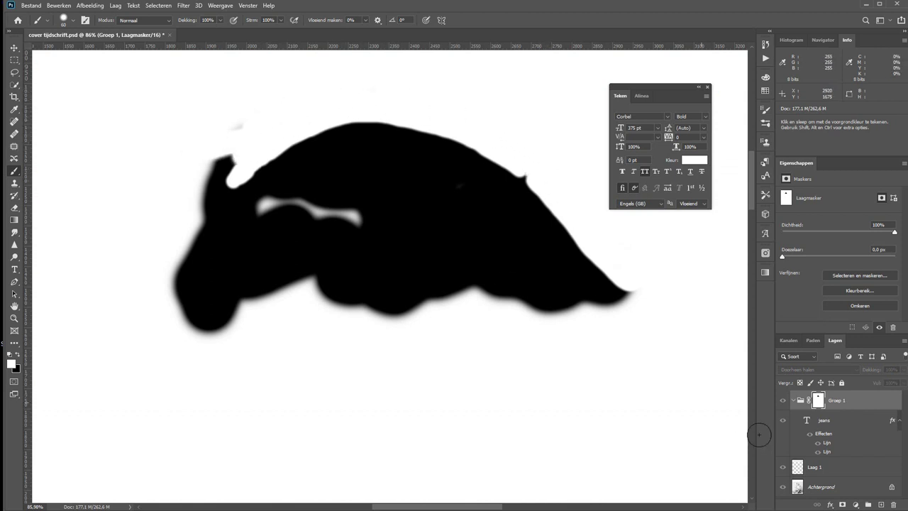
pyautogui.click(783, 402)
pyautogui.moveTo(233, 138)
pyautogui.mouseDown()
pyautogui.moveTo(239, 173)
pyautogui.moveTo(182, 283)
pyautogui.moveTo(207, 155)
pyautogui.mouseUp()
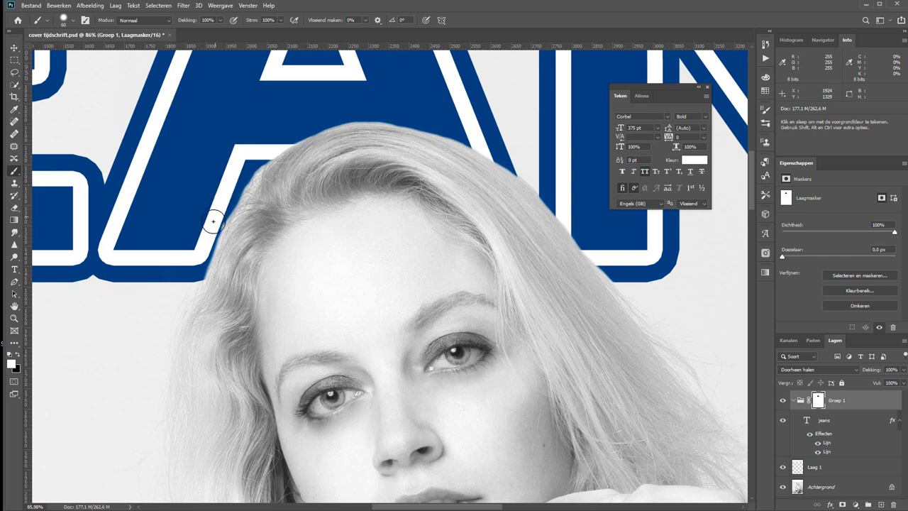
pyautogui.rightClick(253, 144)
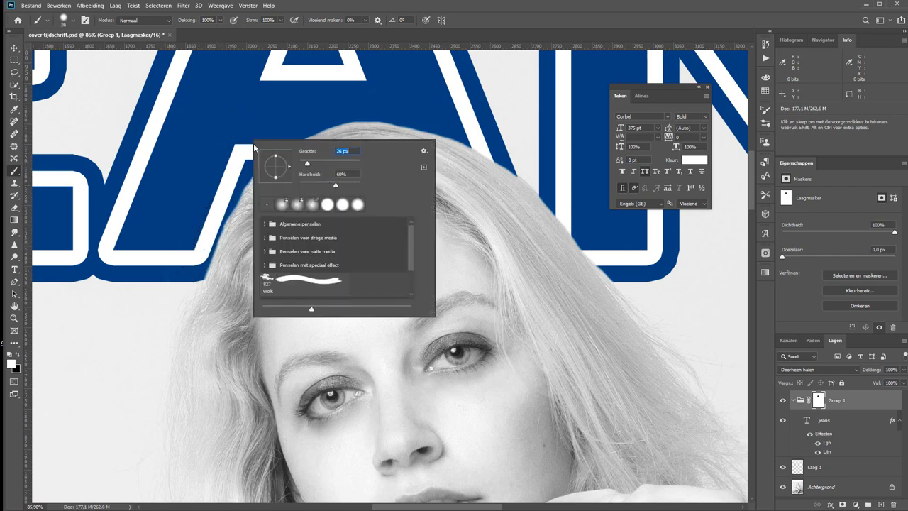
pyautogui.press('Escape')
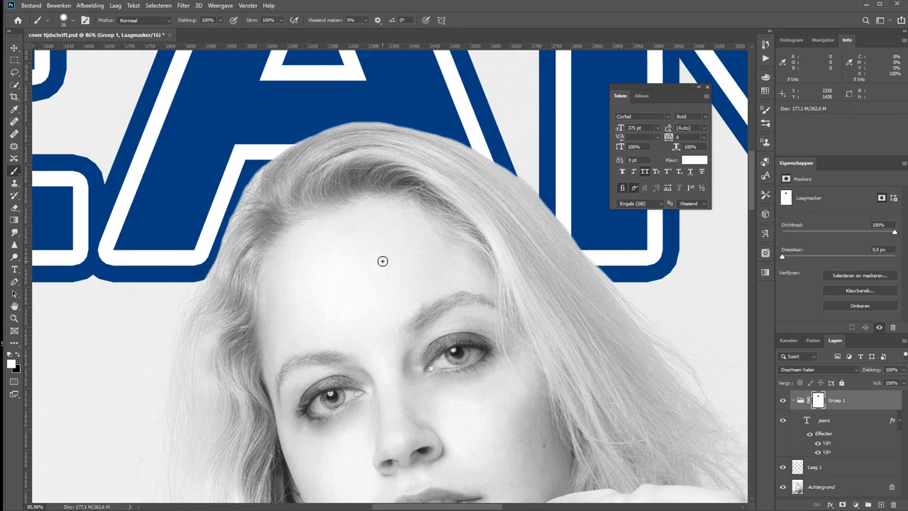
pyautogui.hotkey('ctrl', '0')
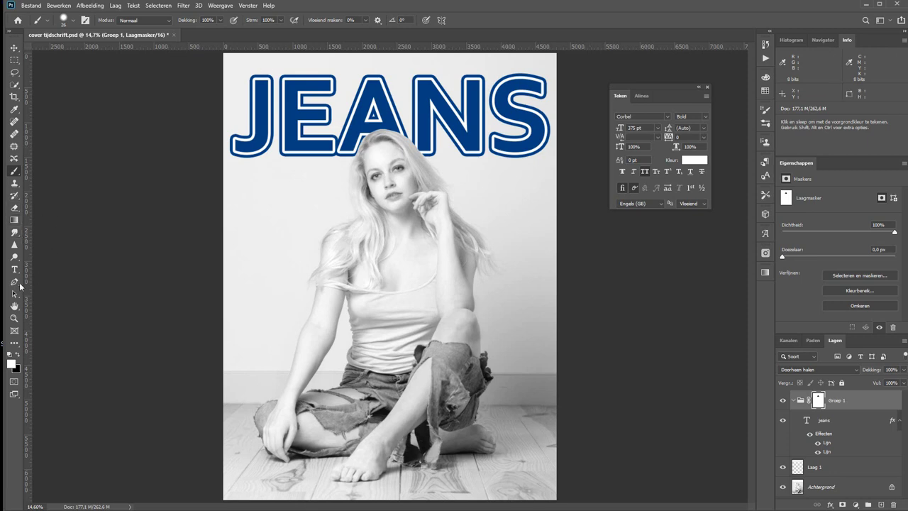
# Add a 50 pt text line reading JOUW FAVORIETE TIJDSCHIFT OVER JOUW FAVORIETE BROEKEN
pyautogui.click(14, 270)
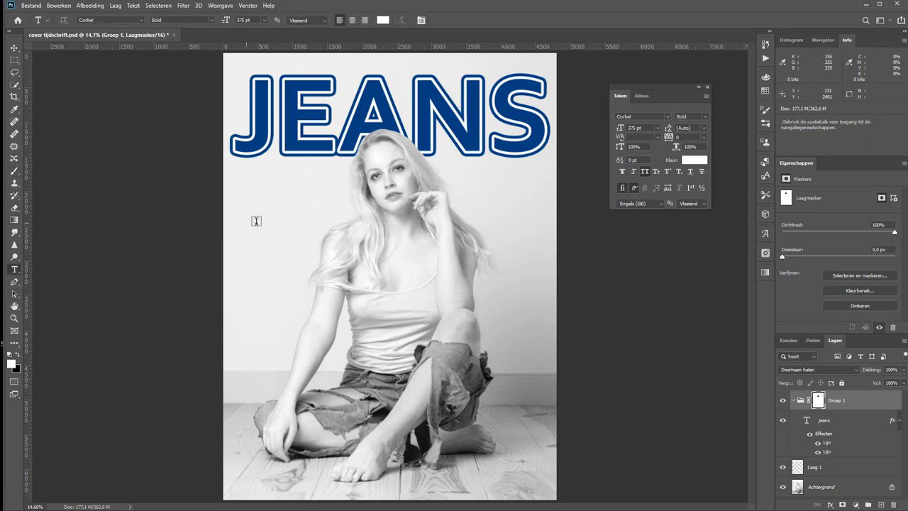
pyautogui.click(279, 212)
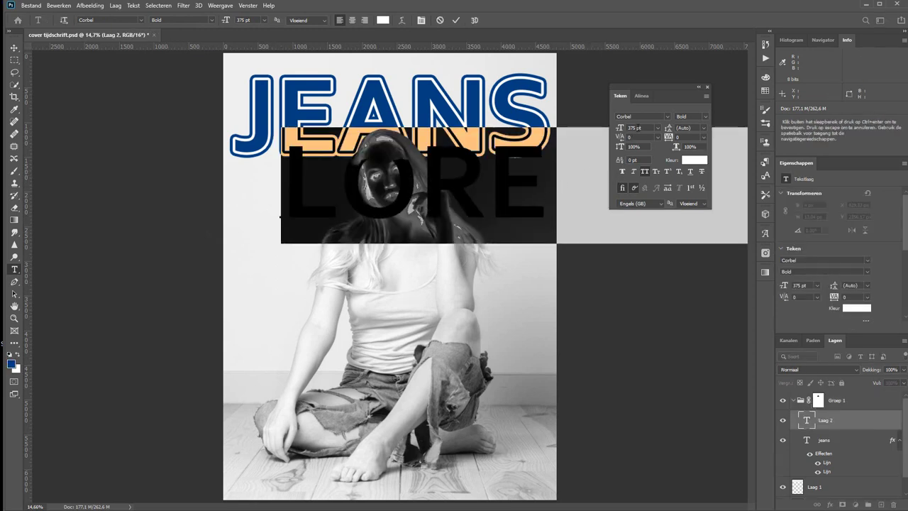
pyautogui.click(632, 128)
pyautogui.write('25')
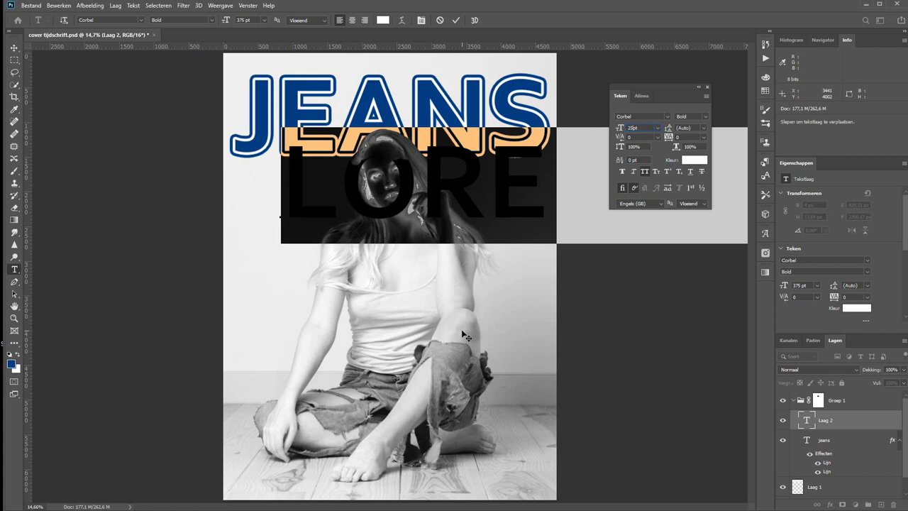
pyautogui.press('Return')
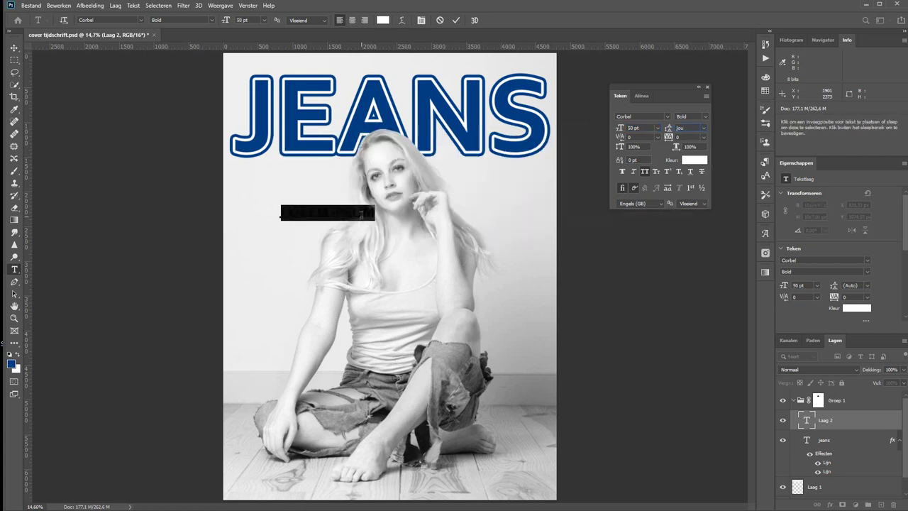
pyautogui.hotkey('ctrl', 'a')
pyautogui.write('JOUW FAVORIETE ')
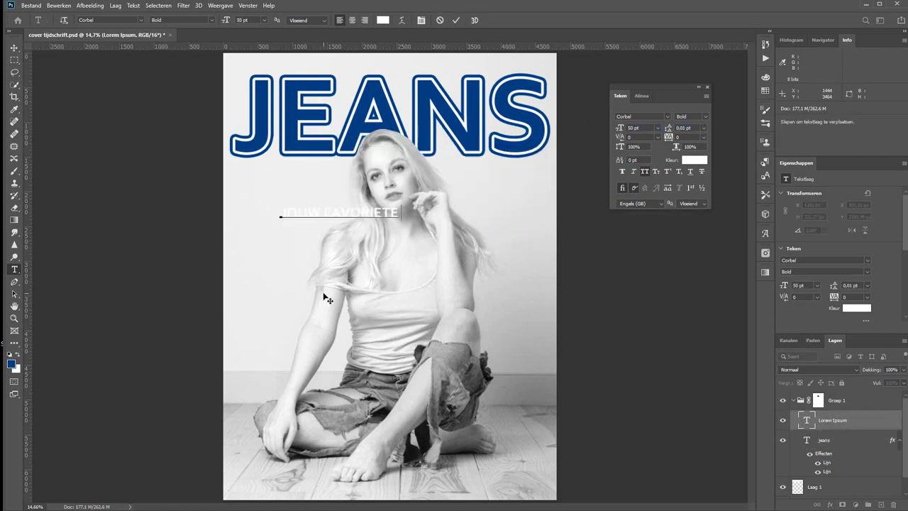
pyautogui.write('TIJDSCHIFT OVER JOUW')
# Colour the subtitle with the JEANS blue and move it to the top above JEANS
pyautogui.hotkey('ctrl', 'a')
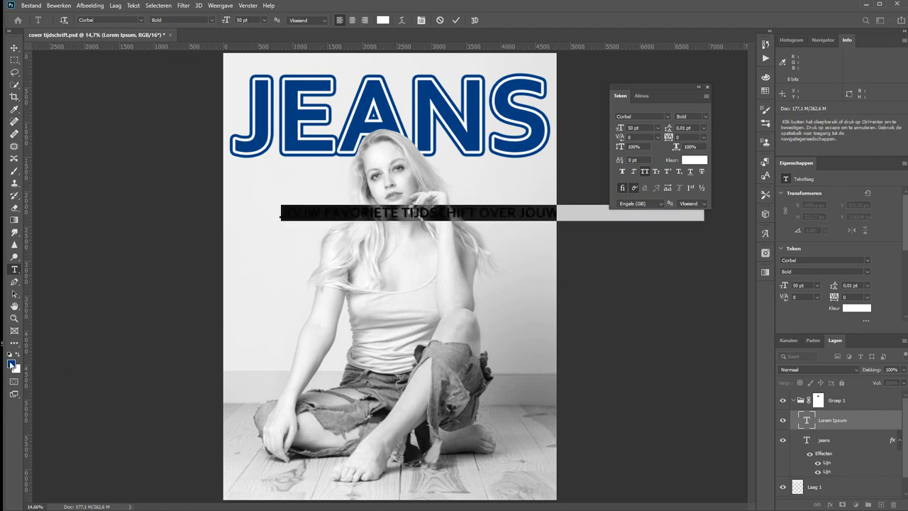
pyautogui.click(381, 20)
pyautogui.click(268, 113)
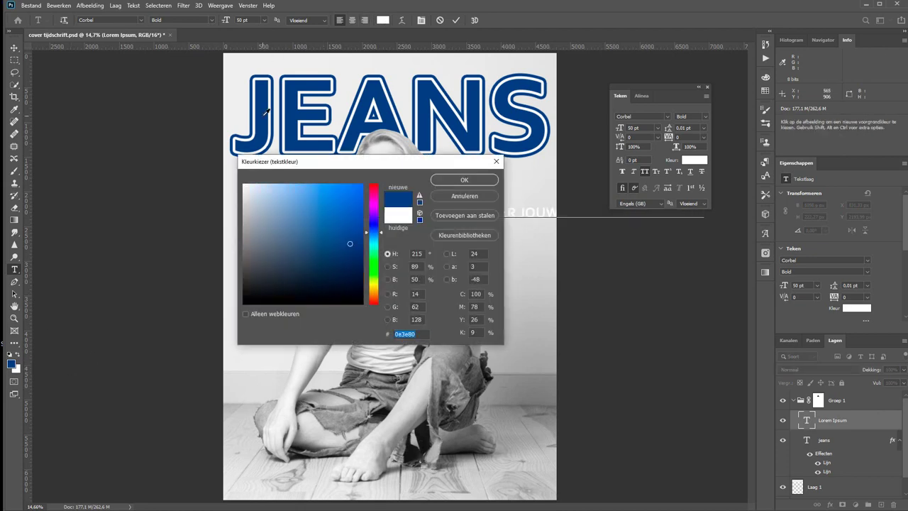
pyautogui.click(464, 179)
pyautogui.click(456, 20)
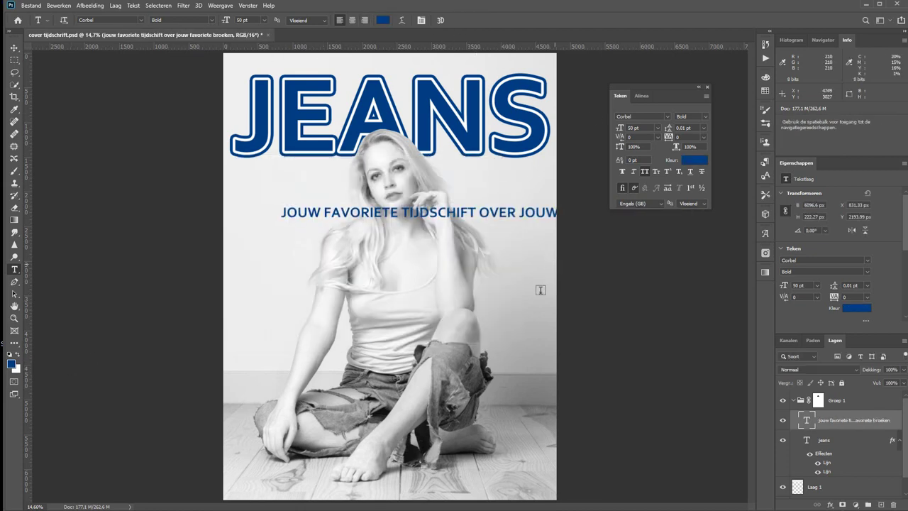
pyautogui.press('v')
pyautogui.moveTo(509, 216)
pyautogui.mouseDown()
pyautogui.moveTo(487, 96)
pyautogui.moveTo(450, 69)
pyautogui.moveTo(457, 67)
pyautogui.mouseUp()
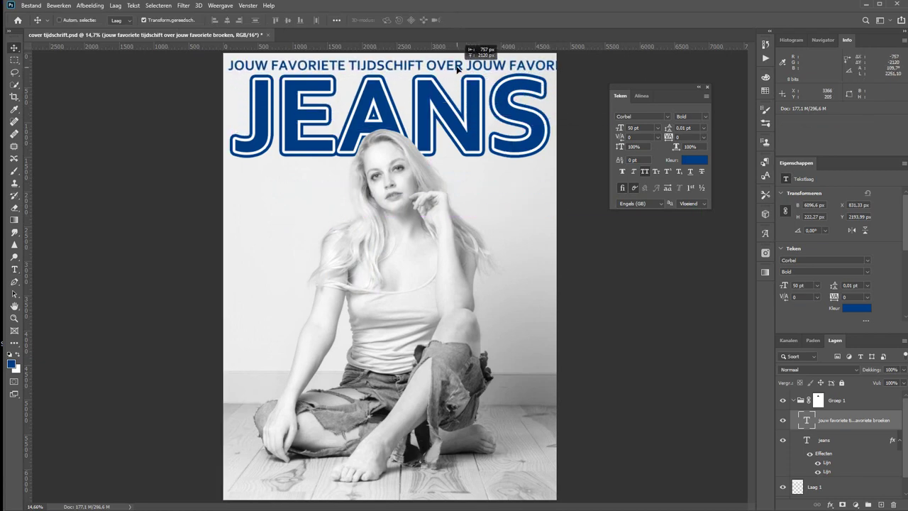
# Shrink the subtitle to 38 pt Corbel Regular so it spans the cover width
pyautogui.doubleClick(454, 65)
pyautogui.moveTo(620, 130)
pyautogui.mouseDown()
pyautogui.moveTo(612, 129)
pyautogui.moveTo(622, 131)
pyautogui.mouseUp()
pyautogui.write('38')
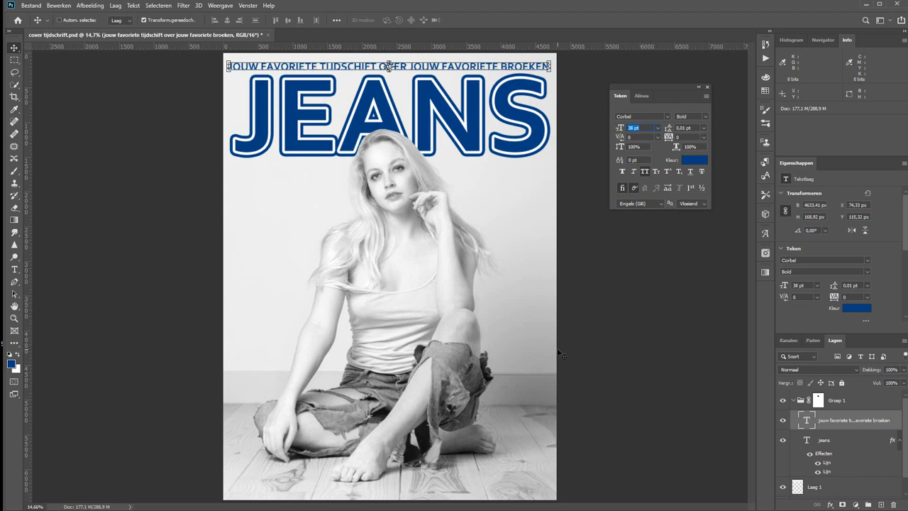
pyautogui.write('40')
pyautogui.press('Tab')
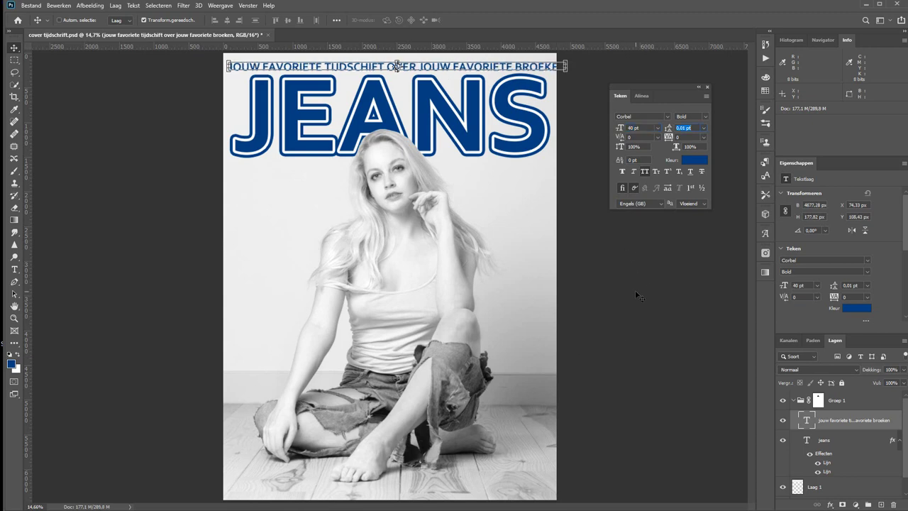
pyautogui.click(705, 116)
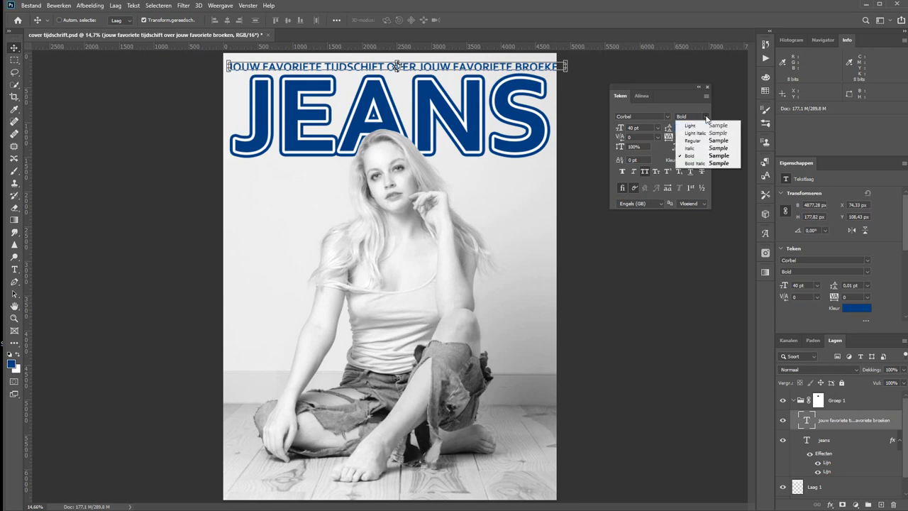
pyautogui.click(693, 140)
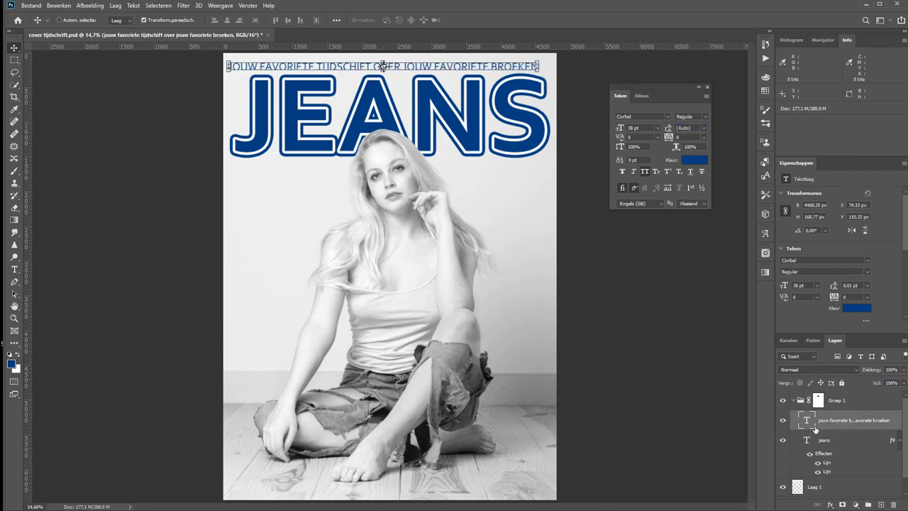
pyautogui.scroll(-1, 792, 472)
# Commit the subtitle, rename group Groep 1 to Kop and collapse it in the Layers panel
pyautogui.click(809, 488)
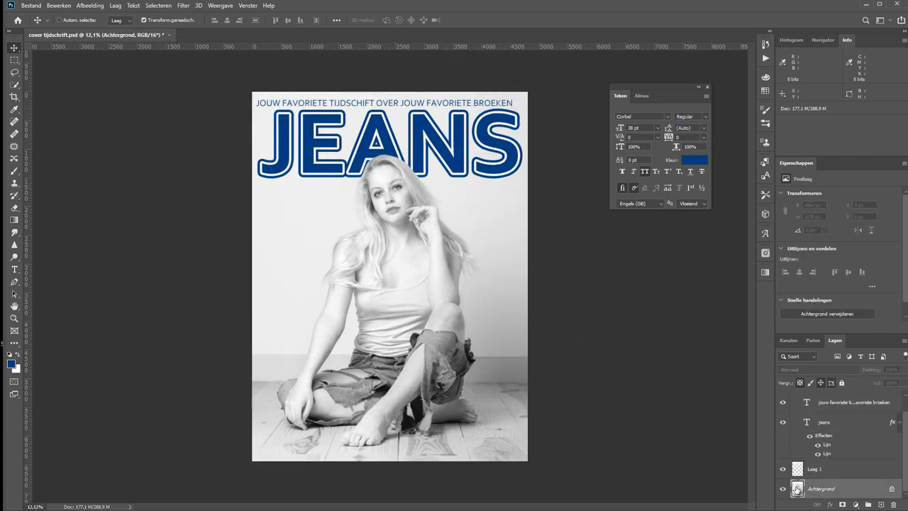
pyautogui.click(839, 402)
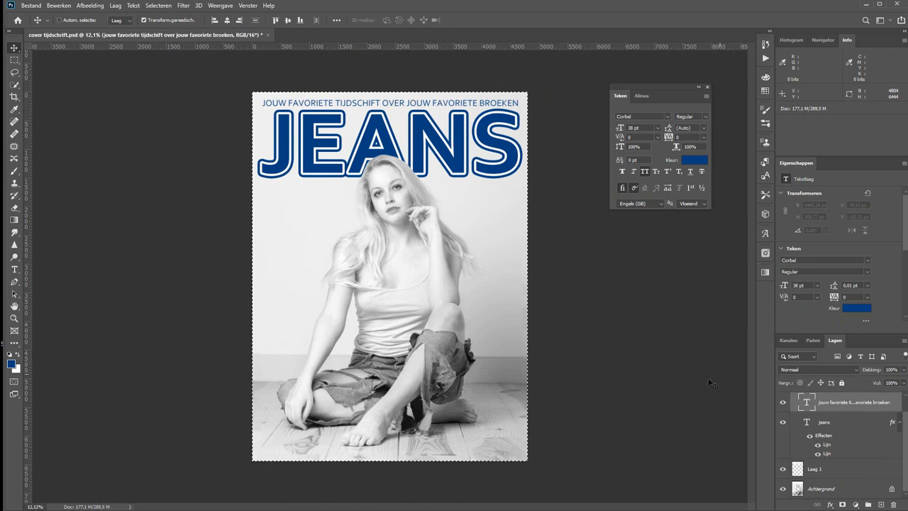
pyautogui.scroll(1, 888, 455)
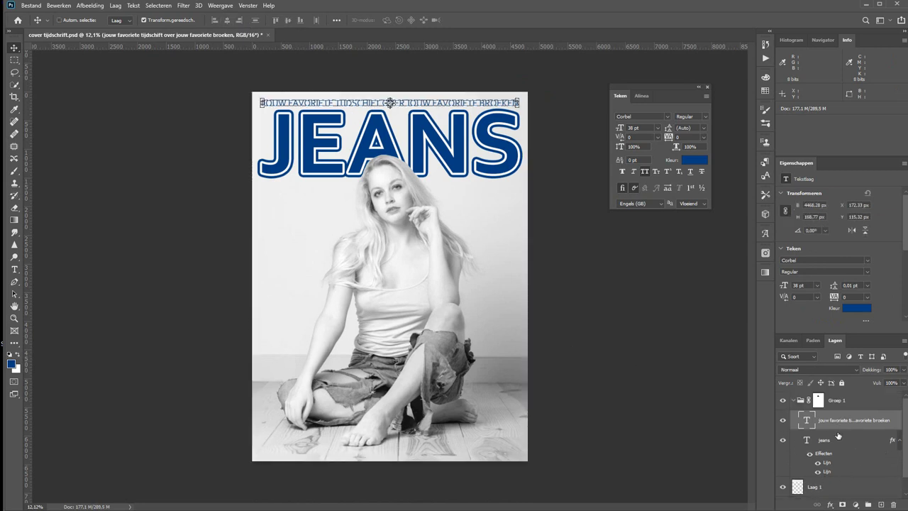
pyautogui.doubleClick(835, 400)
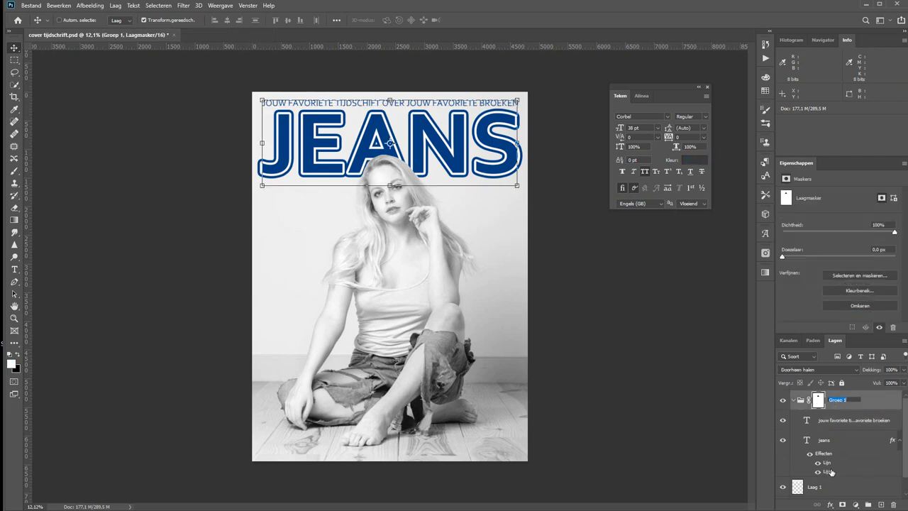
pyautogui.write('Kop')
pyautogui.press('Return')
pyautogui.click(794, 400)
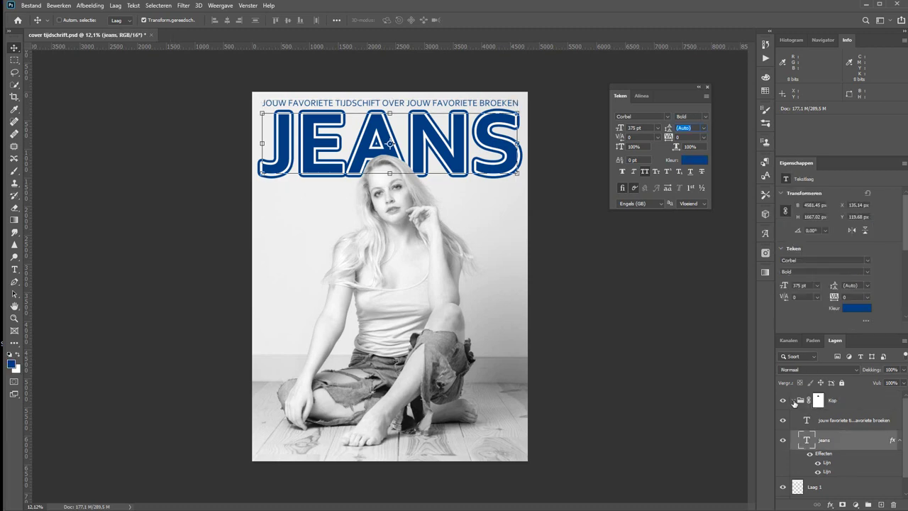
pyautogui.click(783, 401)
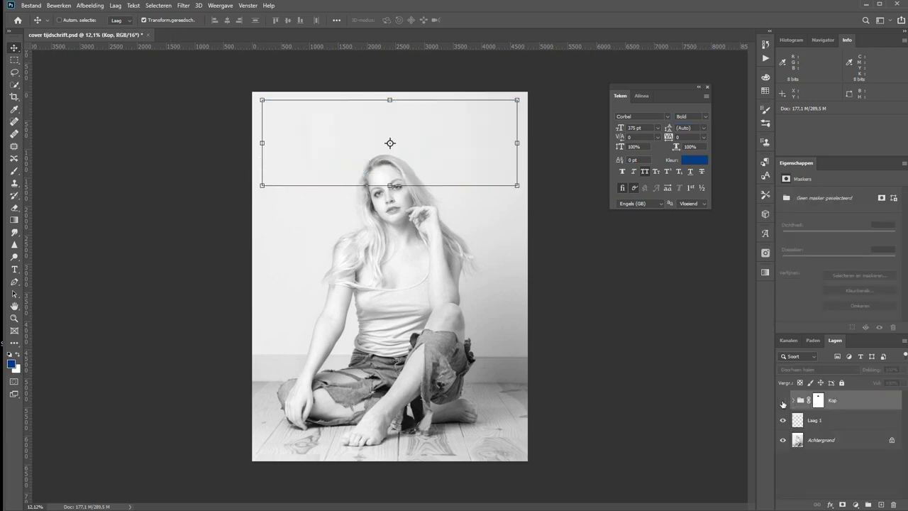
pyautogui.click(783, 401)
pyautogui.click(834, 476)
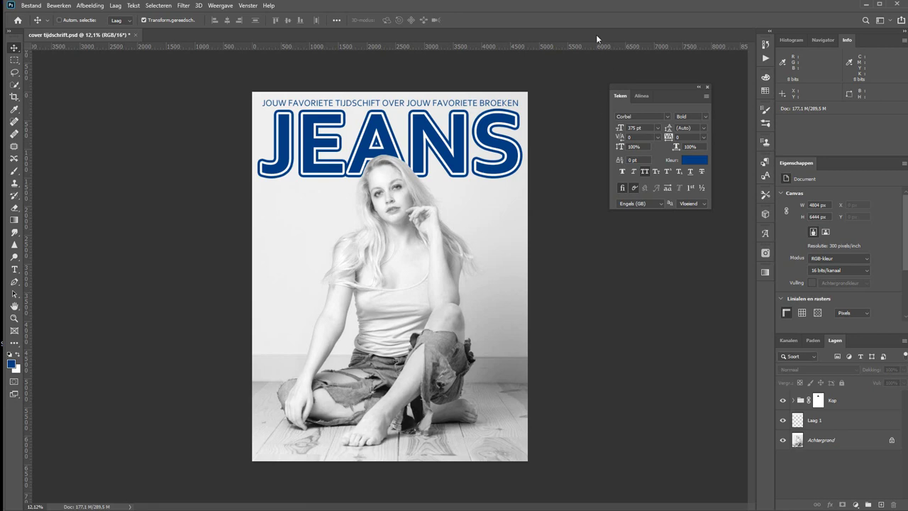
# Drag two horizontal guides close together near the cover's bottom edge
pyautogui.moveTo(577, 46); pyautogui.dragTo(580, 454)
pyautogui.moveTo(585, 47); pyautogui.dragTo(585, 439)
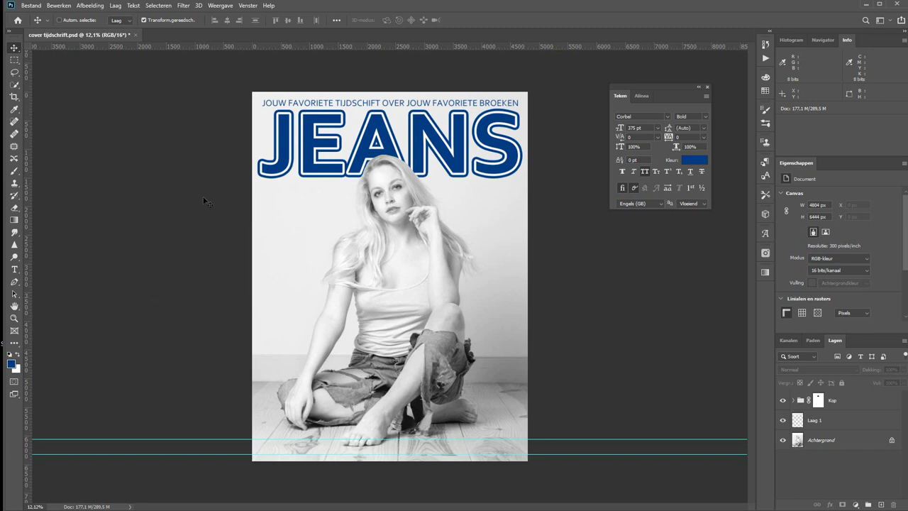
pyautogui.click(230, 9)
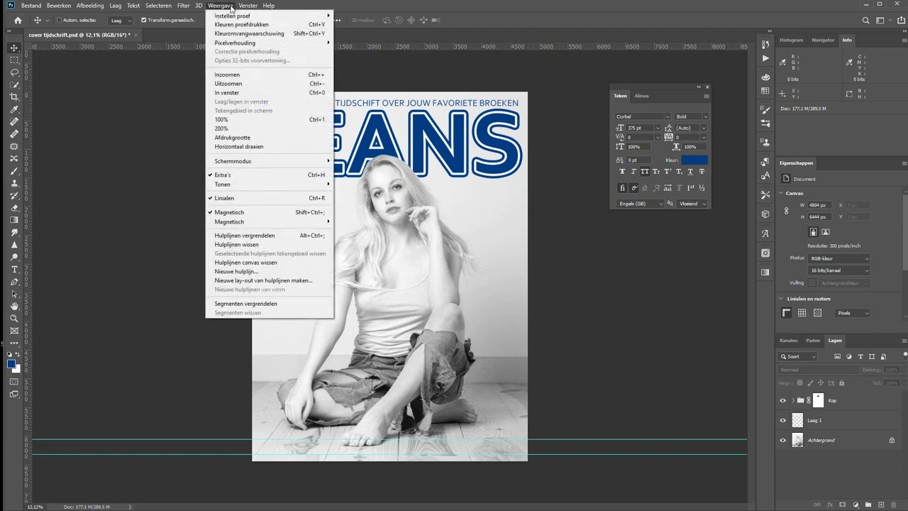
pyautogui.click(286, 201)
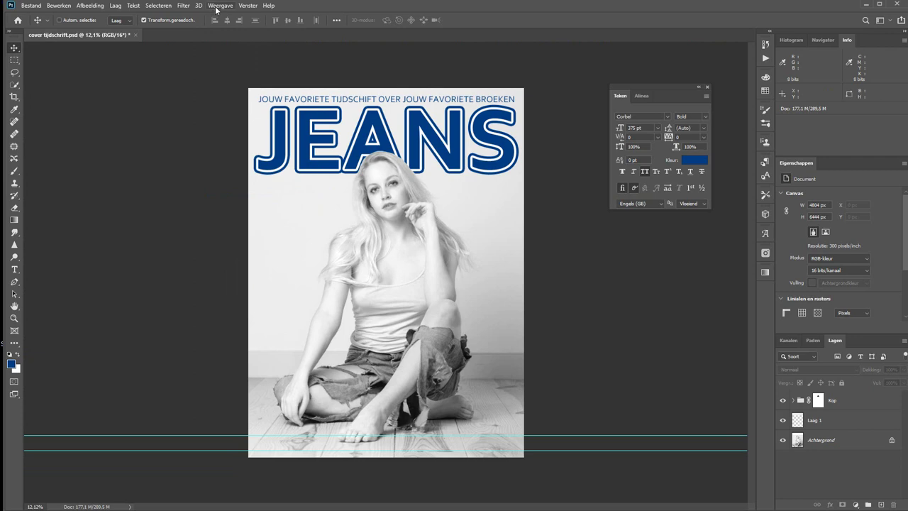
pyautogui.click(217, 6)
pyautogui.click(231, 200)
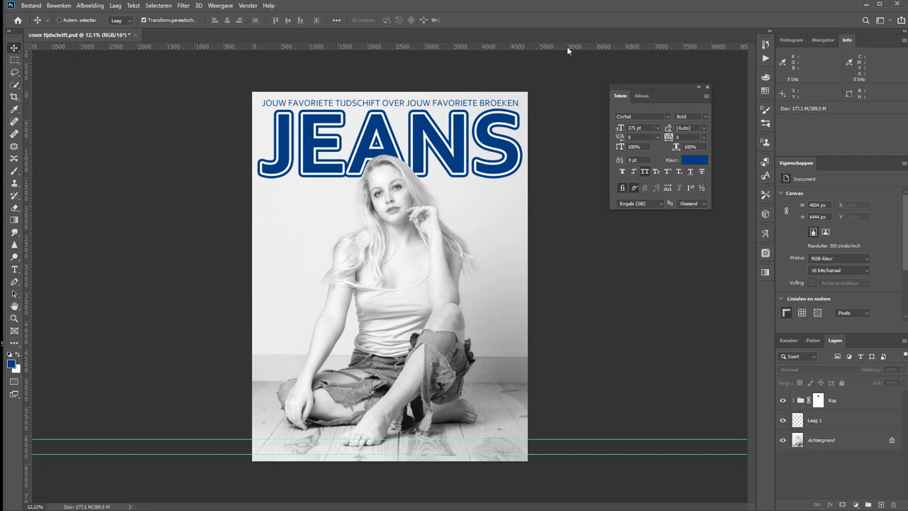
# Switch the ruler units to millimetres, removing a stray middle guide
pyautogui.rightClick(488, 47)
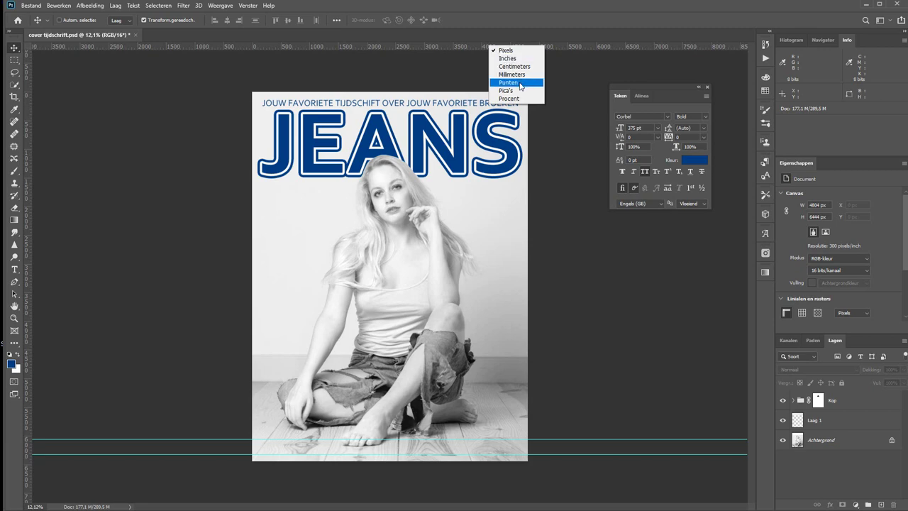
pyautogui.click(518, 75)
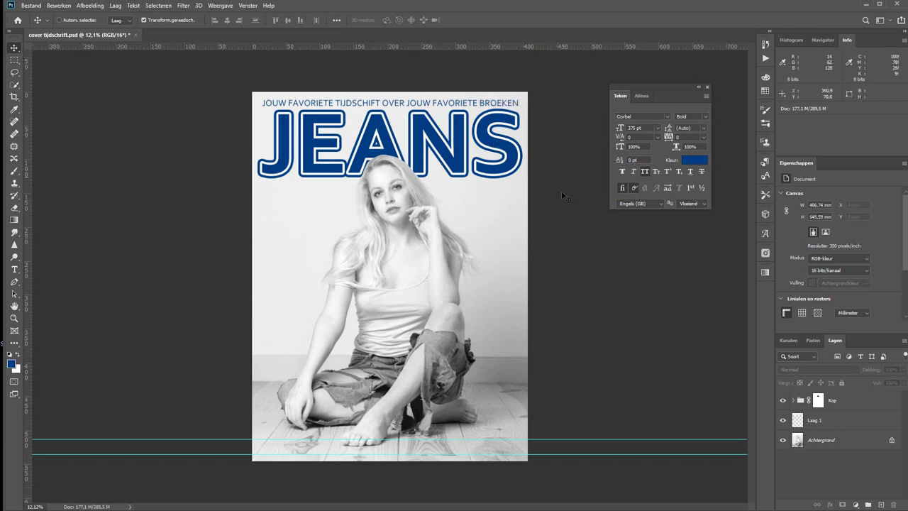
pyautogui.moveTo(578, 47); pyautogui.dragTo(580, 319)
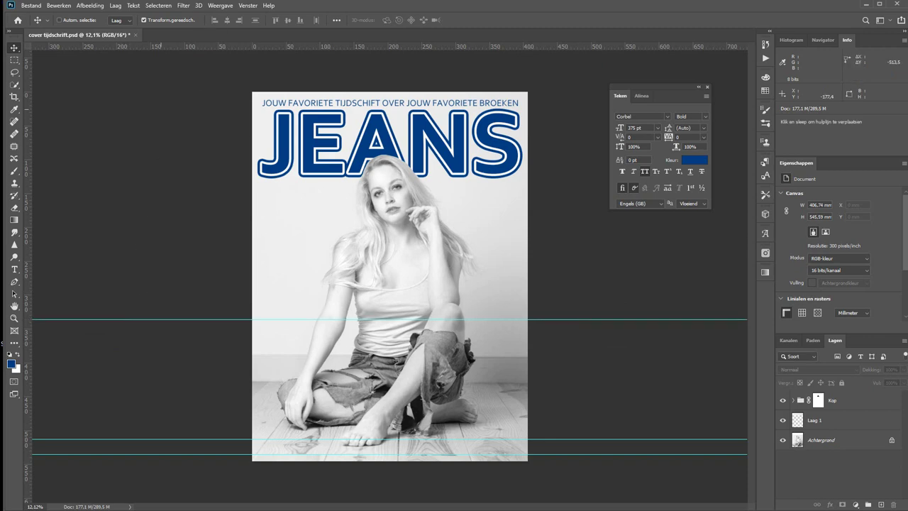
pyautogui.moveTo(130, 319); pyautogui.dragTo(237, 47)
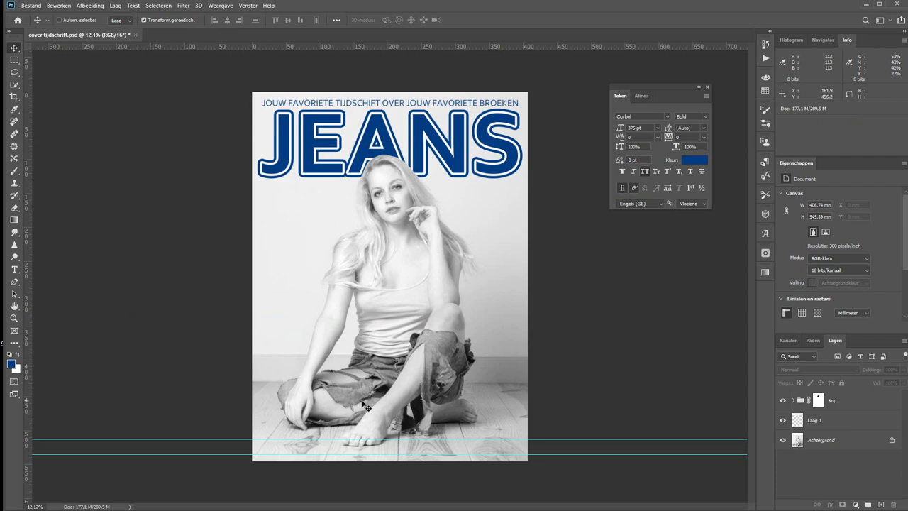
# Fill the full-width strip between the bottom guides with blue on a new layer
pyautogui.click(13, 62)
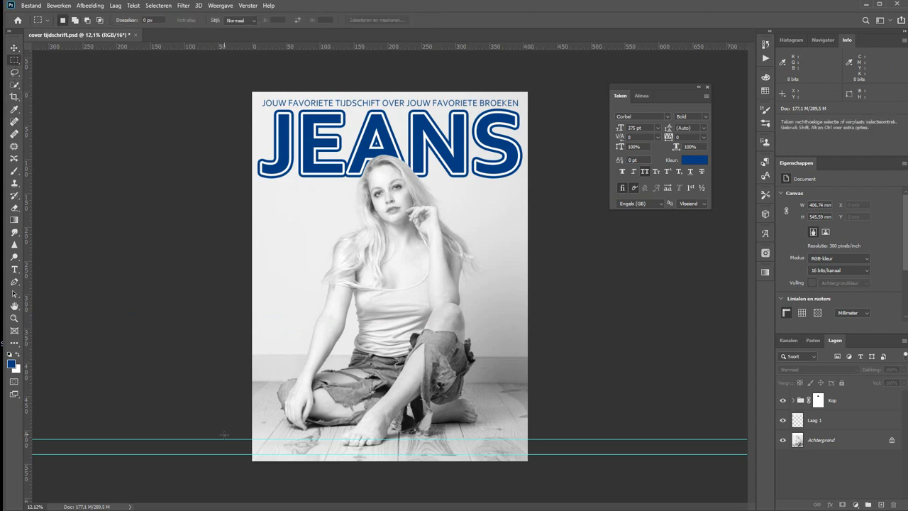
pyautogui.moveTo(252, 439); pyautogui.dragTo(466, 449)
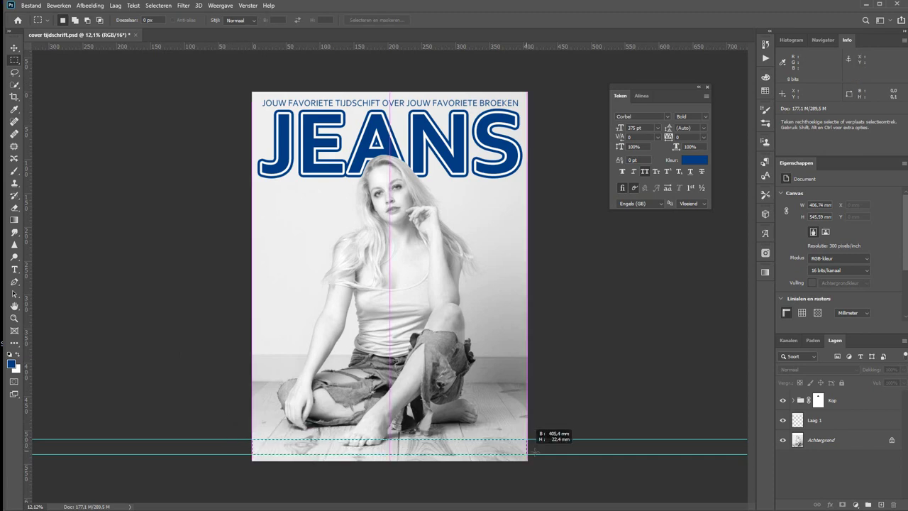
pyautogui.moveTo(467, 449); pyautogui.dragTo(568, 452)
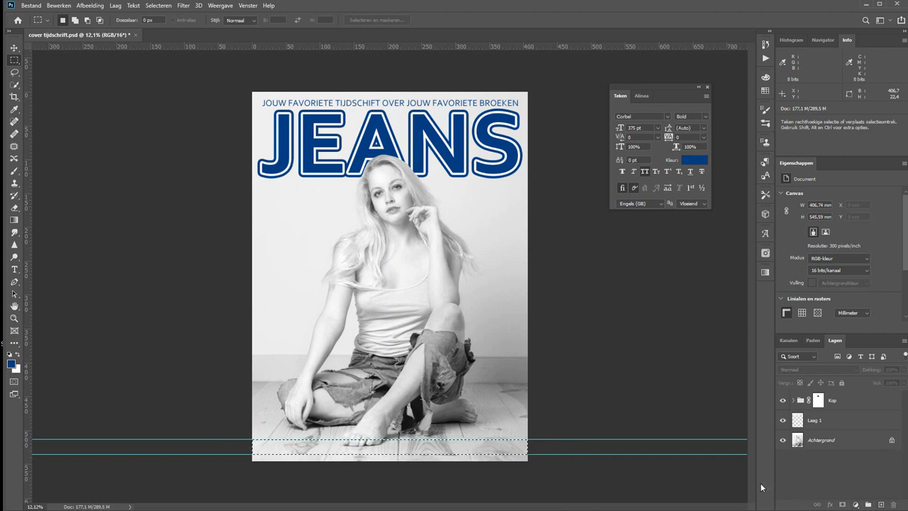
pyautogui.click(881, 504)
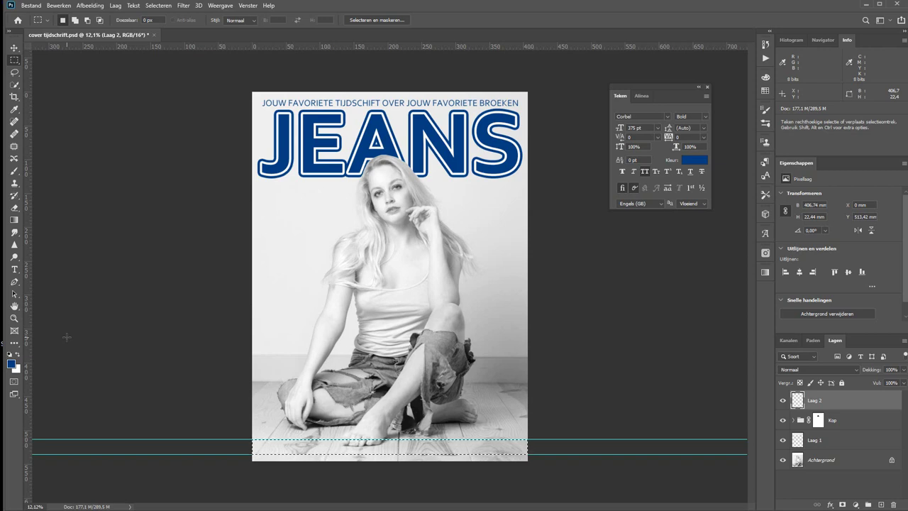
pyautogui.press('alt')
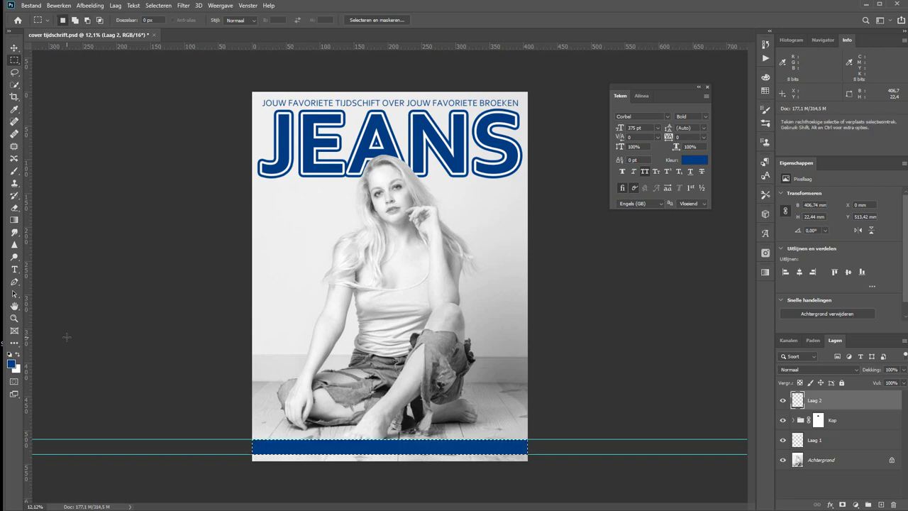
pyautogui.hotkey('ctrl', 'd')
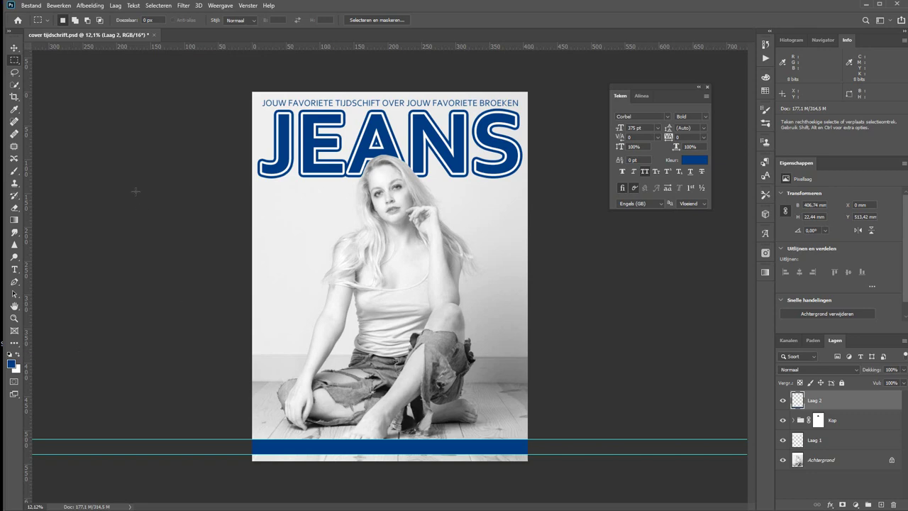
# Start a white 50 pt Corbel Regular text layer on the blue banner
pyautogui.press('t')
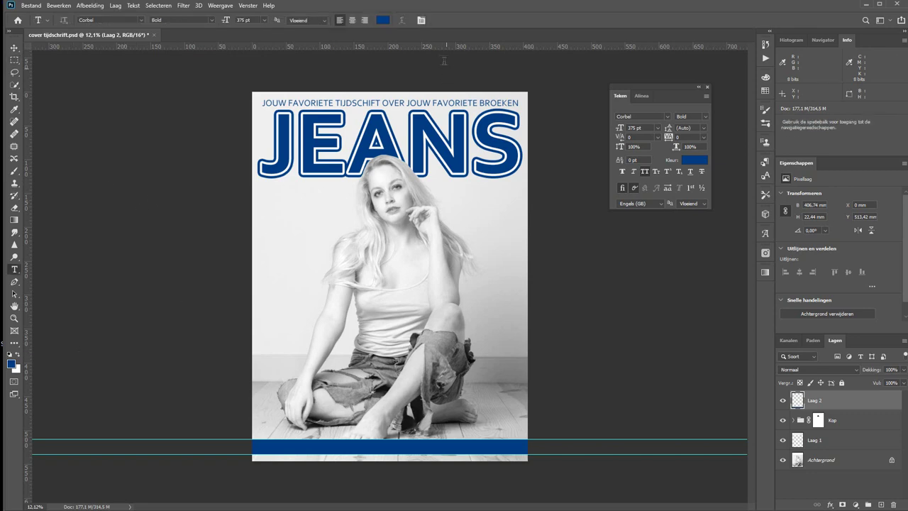
pyautogui.click(383, 20)
pyautogui.click(243, 185)
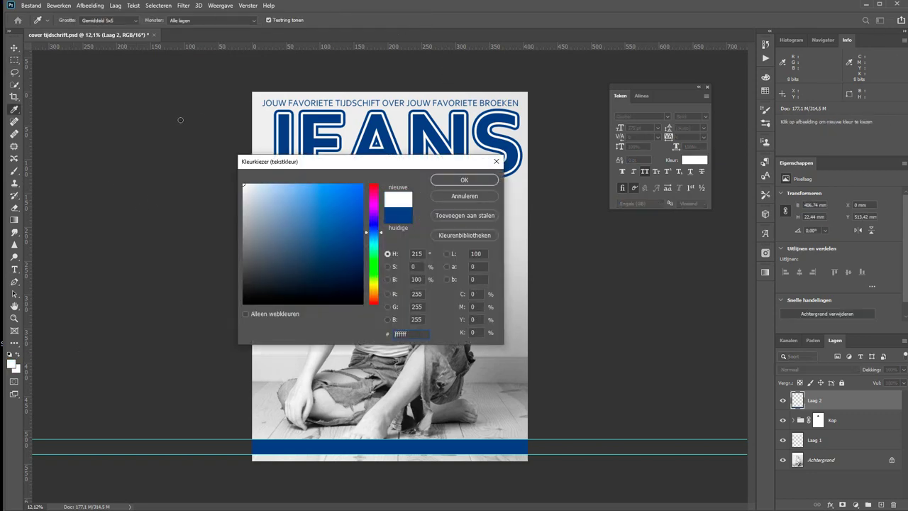
pyautogui.click(469, 180)
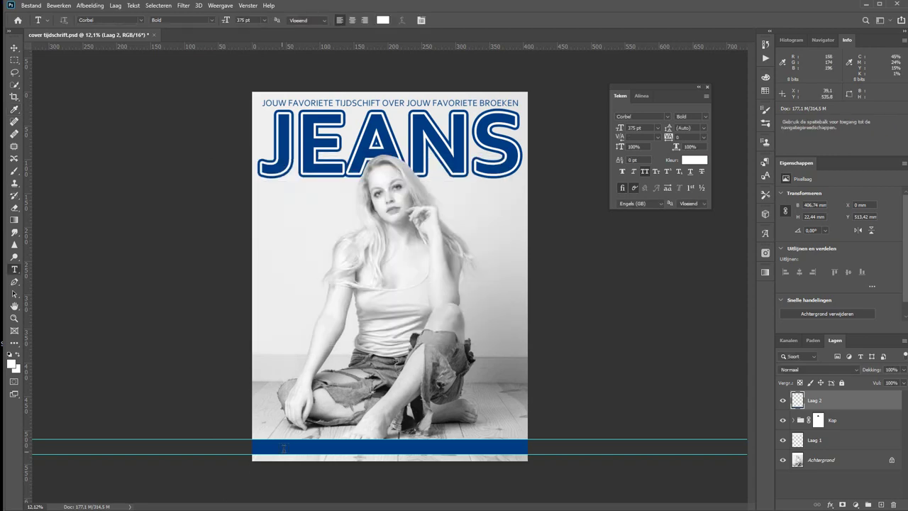
pyautogui.click(288, 448)
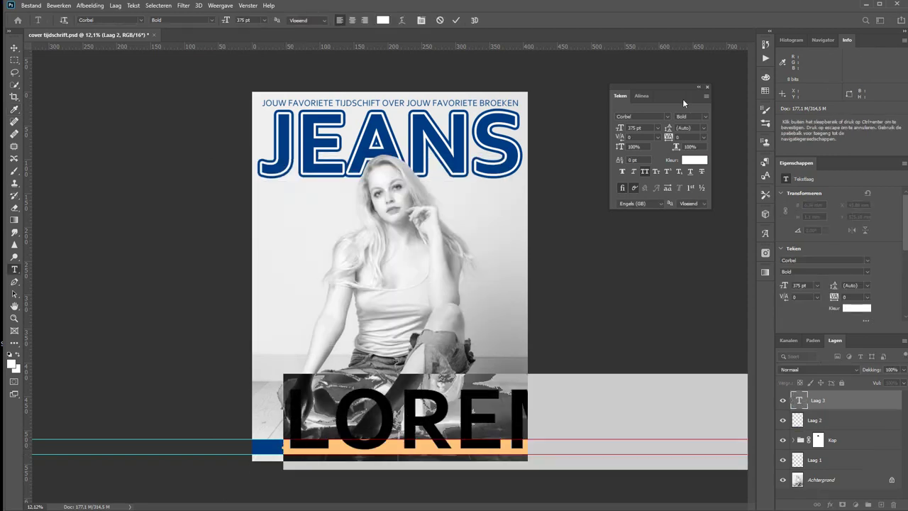
pyautogui.doubleClick(243, 20)
pyautogui.write('50')
pyautogui.press('Tab')
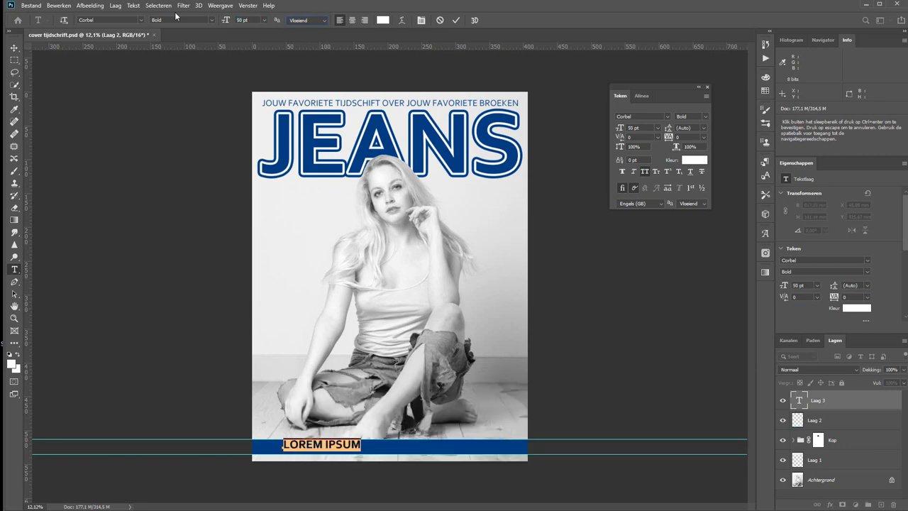
pyautogui.click(316, 21)
pyautogui.click(211, 20)
pyautogui.click(186, 45)
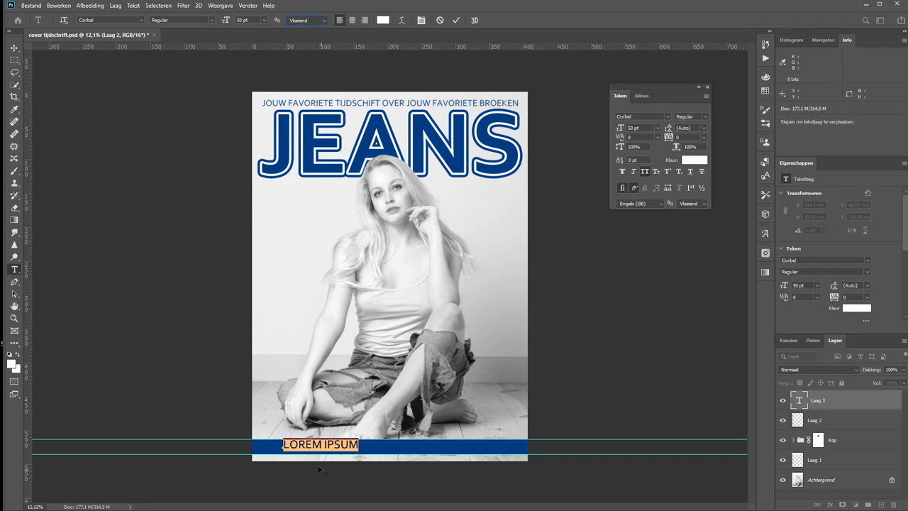
# Enter the tagline WAS JE JEANS NOOIT MEER - DE MOOISTE SCHOENEN at 35 pt
pyautogui.click(342, 444)
pyautogui.hotkey('ctrl', 'a')
pyautogui.write('WA')
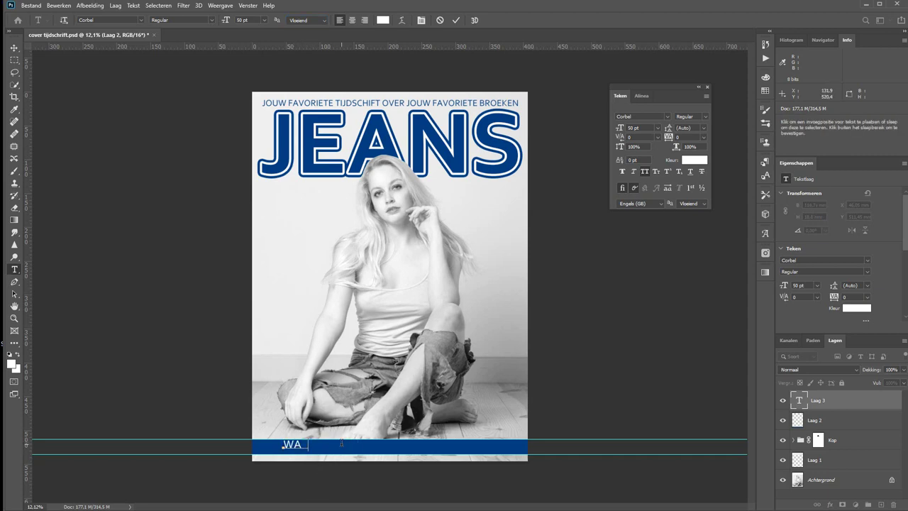
pyautogui.write('S JE JEANS NO')
pyautogui.write('OIT MEER - DE MOOI')
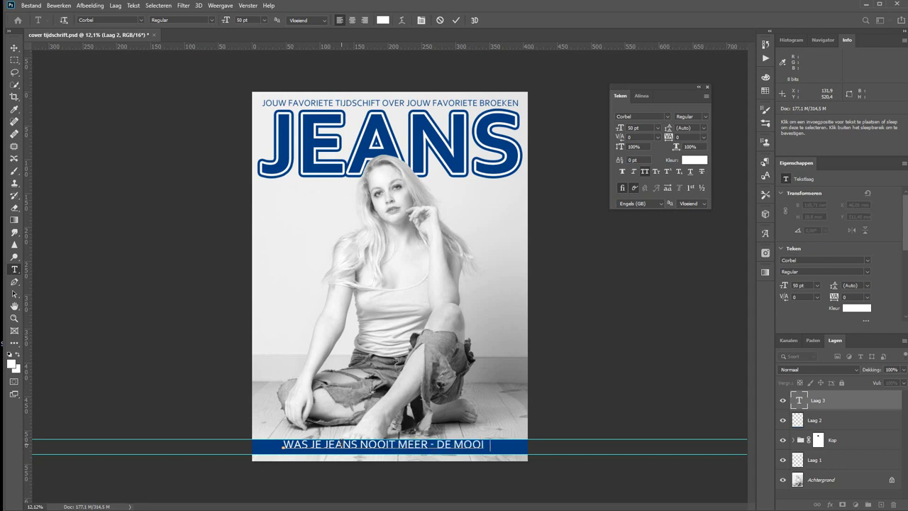
pyautogui.write('STE SCH')
pyautogui.hotkey('ctrl', 'a')
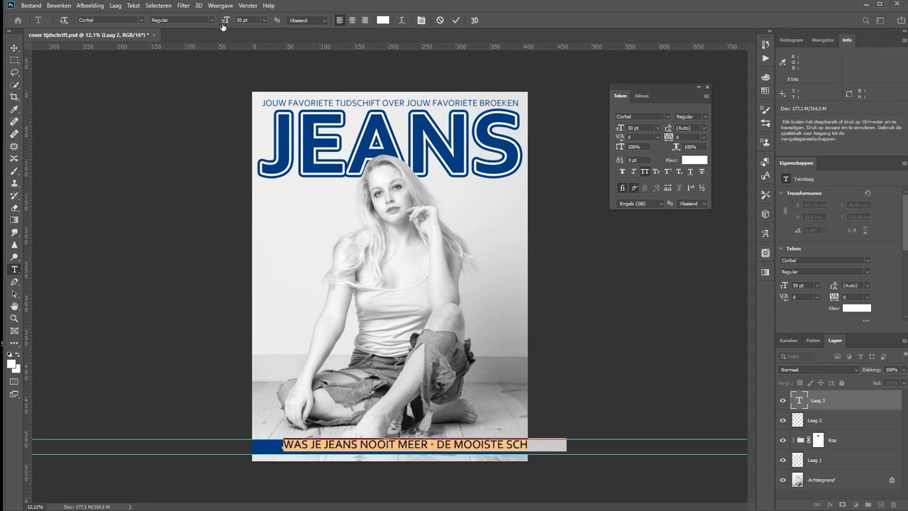
pyautogui.click(242, 20)
pyautogui.write('35')
pyautogui.press('Return')
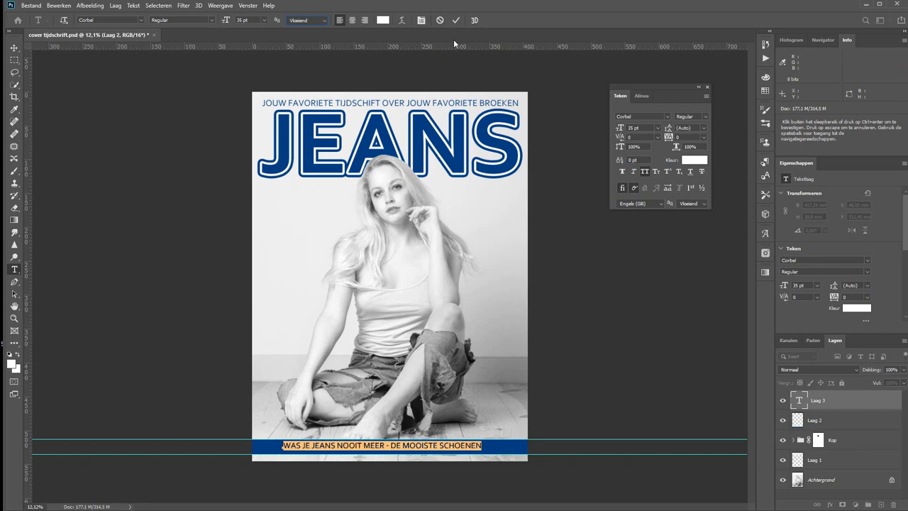
pyautogui.click(455, 20)
pyautogui.scroll(5, 268, 417)
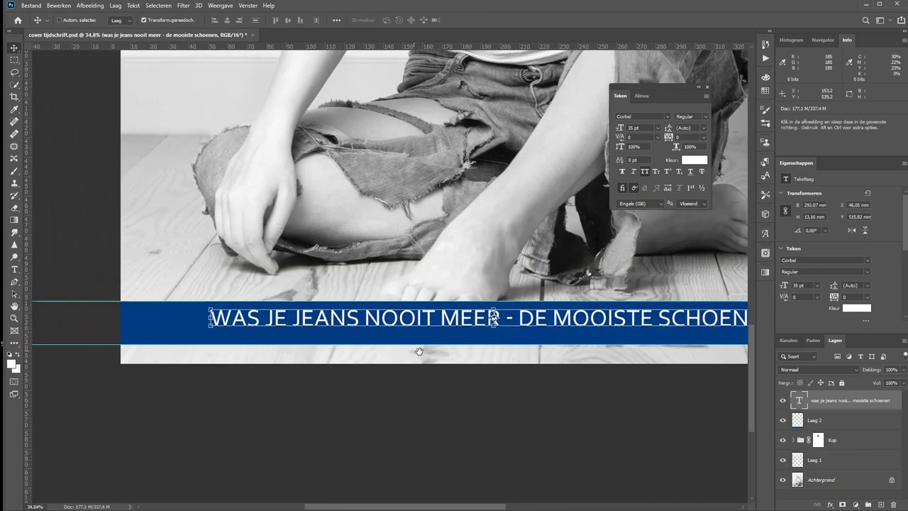
# Move the tagline flush with the banner's left edge and zoom in on the banner
pyautogui.hscroll(-3, 391, 322)
pyautogui.moveTo(394, 322); pyautogui.dragTo(328, 328)
pyautogui.scroll(-4, 327, 331)
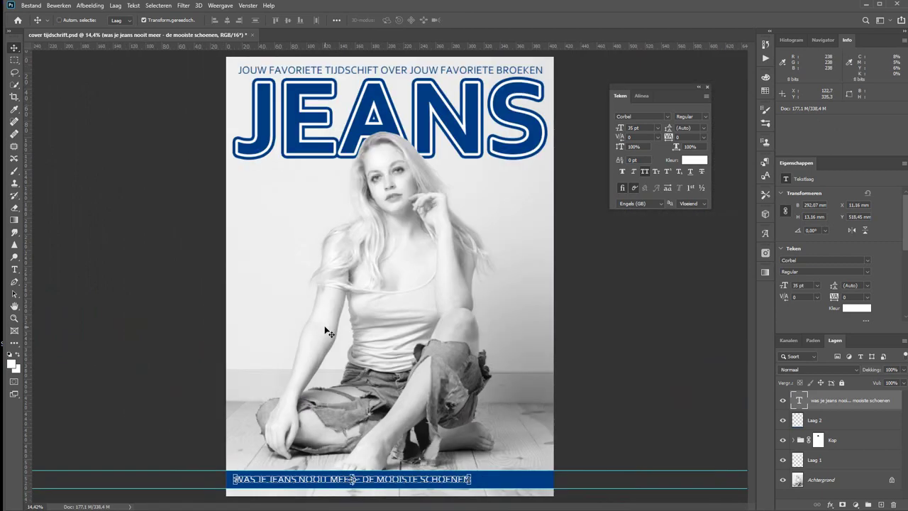
pyautogui.press('z')
pyautogui.click(580, 497)
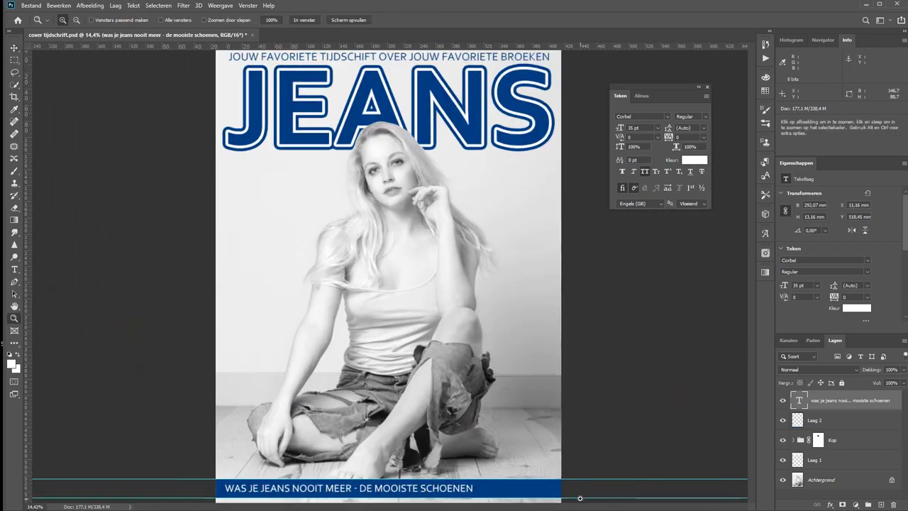
pyautogui.press('space')
pyautogui.moveTo(684, 429)
pyautogui.mouseDown()
pyautogui.moveTo(252, 121)
pyautogui.moveTo(178, 176)
pyautogui.mouseUp()
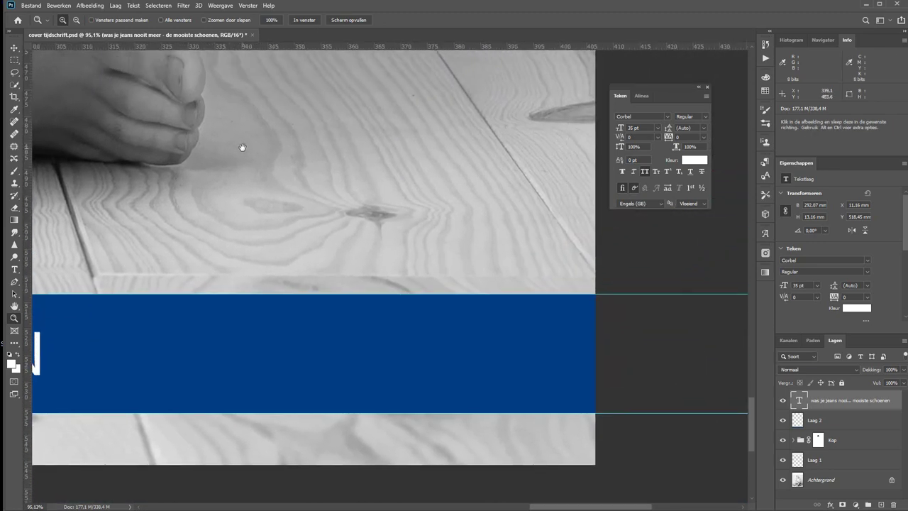
# Add an empty layer and marquee a rectangle over the banner and floor
pyautogui.click(880, 504)
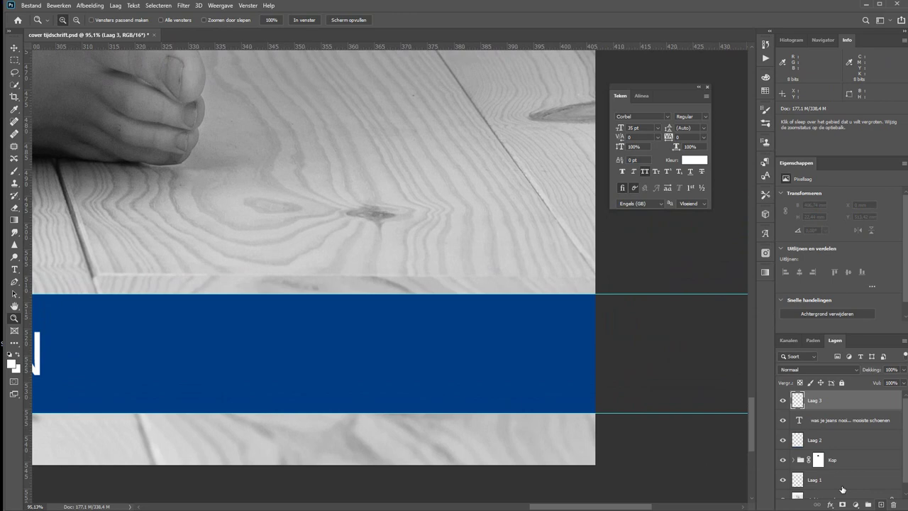
pyautogui.click(14, 60)
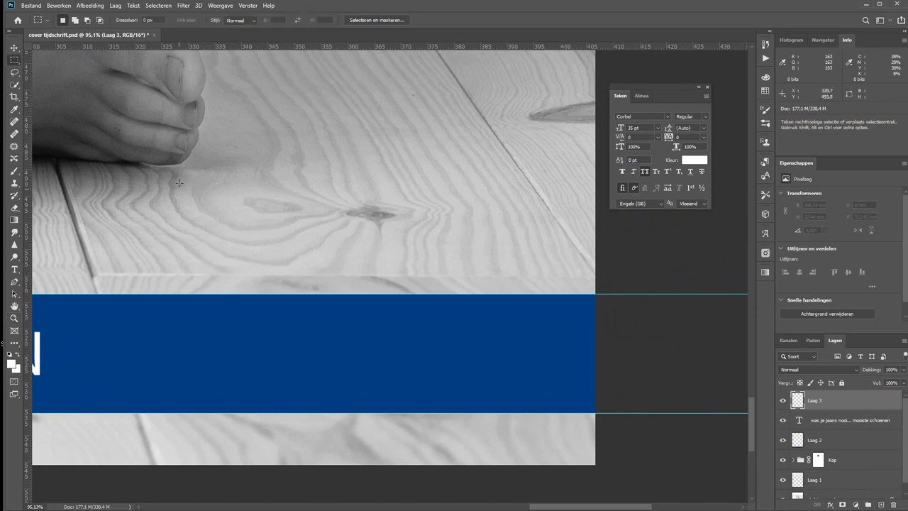
pyautogui.moveTo(184, 180)
pyautogui.mouseDown()
pyautogui.moveTo(545, 401)
pyautogui.moveTo(534, 412)
pyautogui.mouseUp()
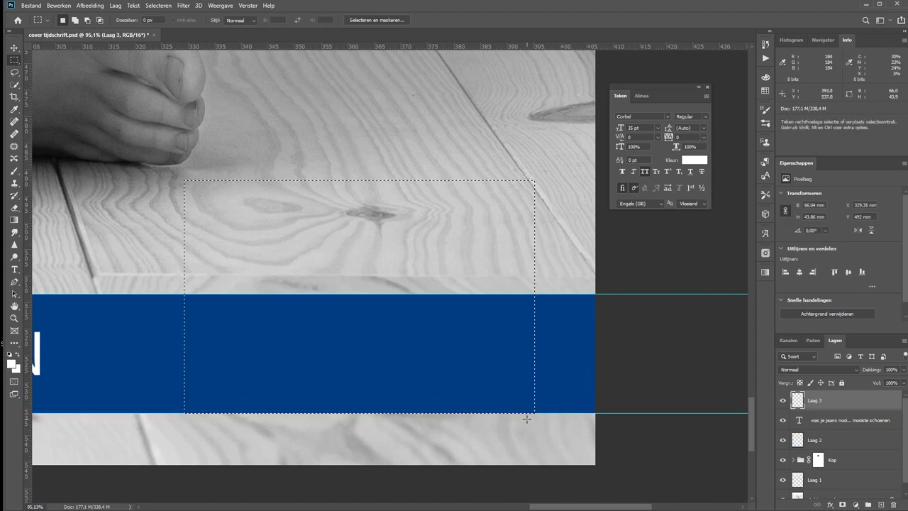
# Fill the rectangular selection with white using default colours, then deselect
pyautogui.press('d')
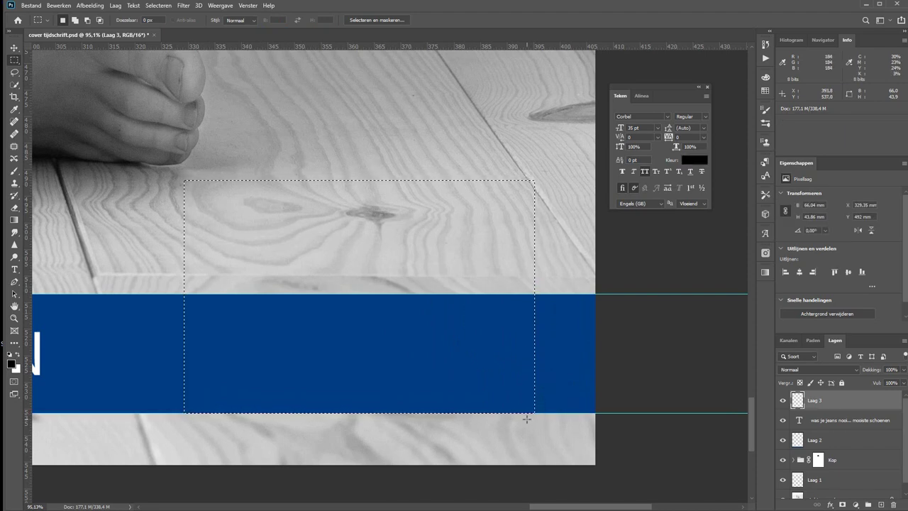
pyautogui.hotkey('ctrl', 'BackSpace')
pyautogui.hotkey('ctrl', 'd')
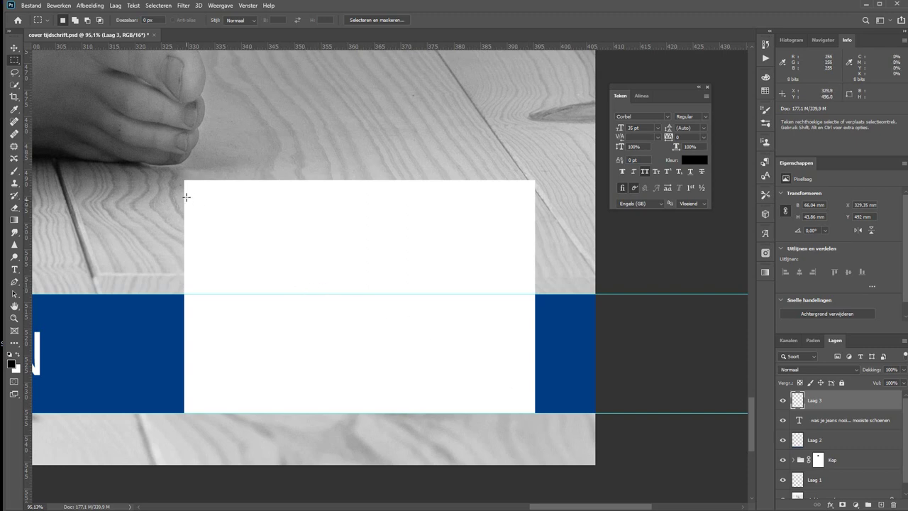
# Fill a thin tall strip at the white box's left with black and copy it to its own layer
pyautogui.moveTo(189, 185); pyautogui.dragTo(193, 404)
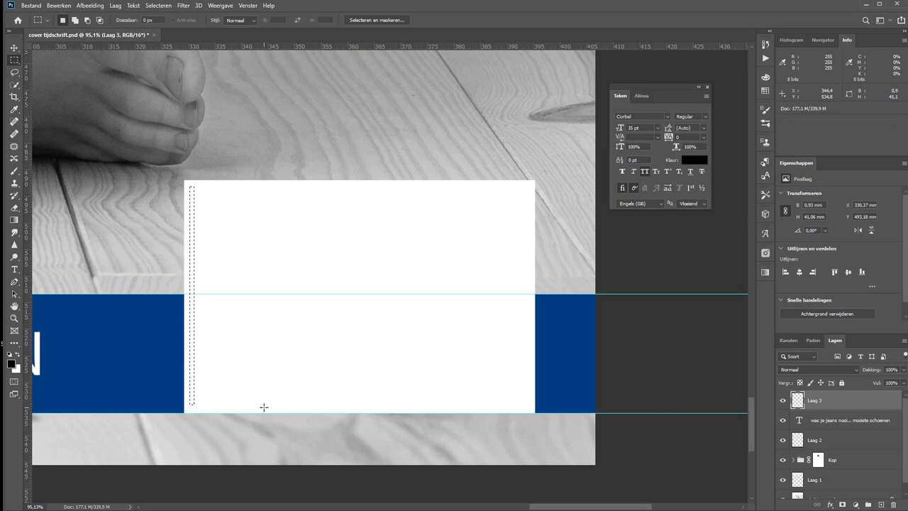
pyautogui.hotkey('alt', 'BackSpace')
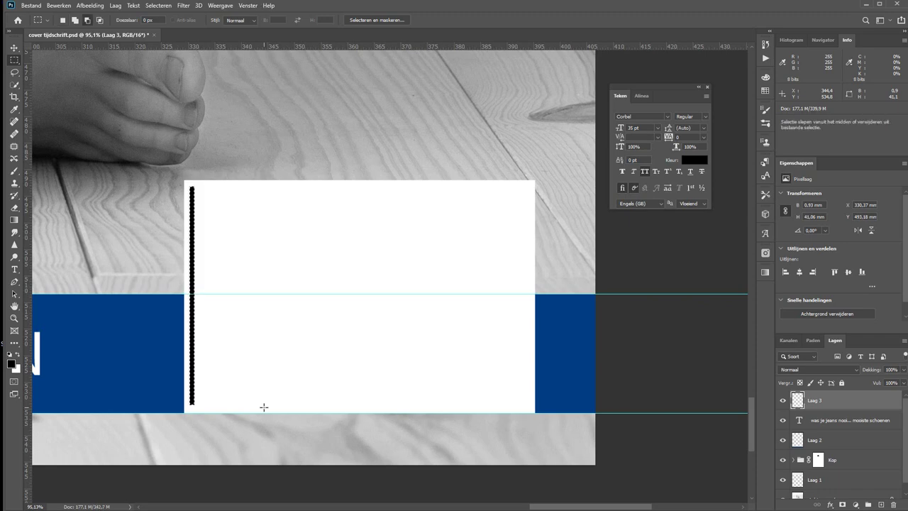
pyautogui.hotkey('ctrl', 'shift', 'alt', 'n')
pyautogui.press('v')
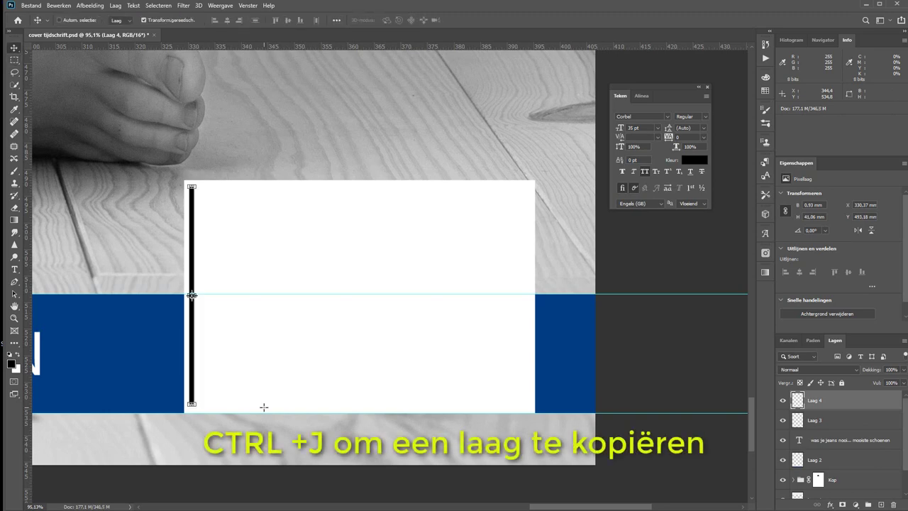
# Nudge the copied bar right and make it narrower
pyautogui.press('Right')
pyautogui.press('Right')
pyautogui.press('Right')
pyautogui.press('Right')
pyautogui.press('Right')
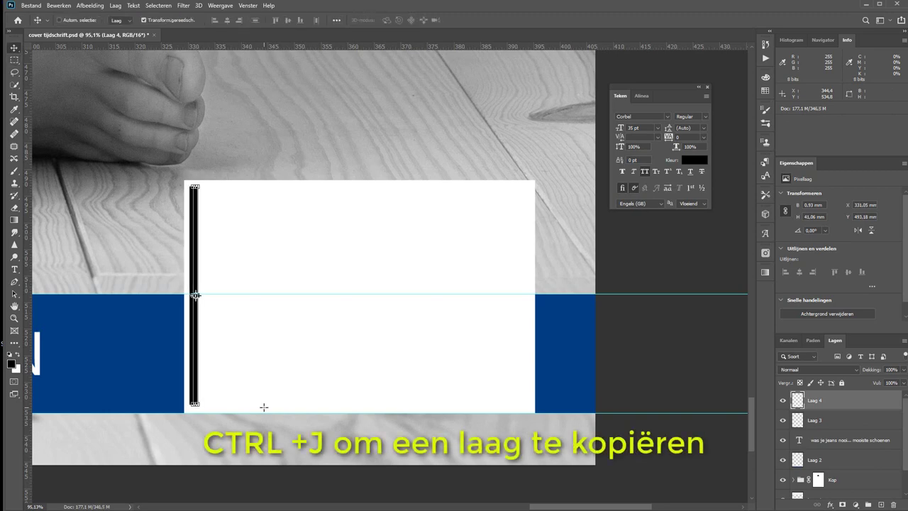
pyautogui.press('Right')
pyautogui.press('Right')
pyautogui.press('Right')
pyautogui.press('Right')
pyautogui.press('Right')
pyautogui.press('Right')
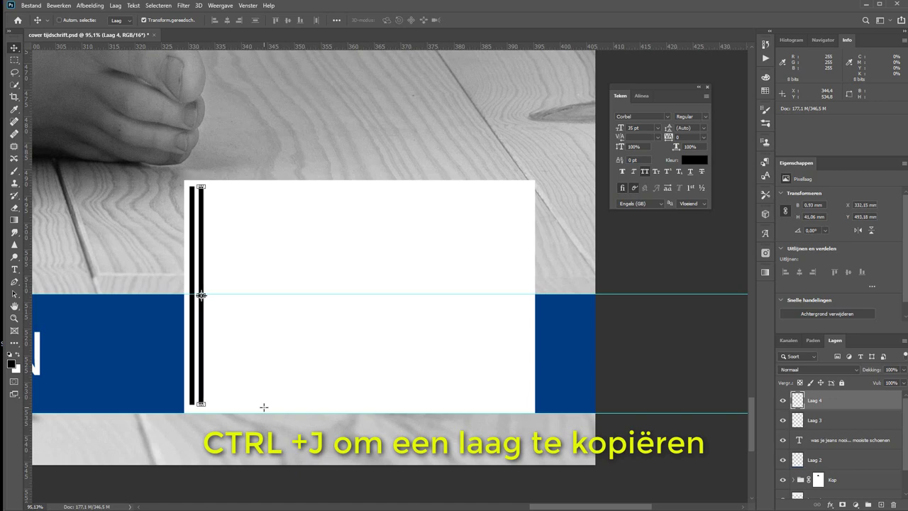
pyautogui.scroll(1, 202, 304)
pyautogui.scroll(4, 202, 300)
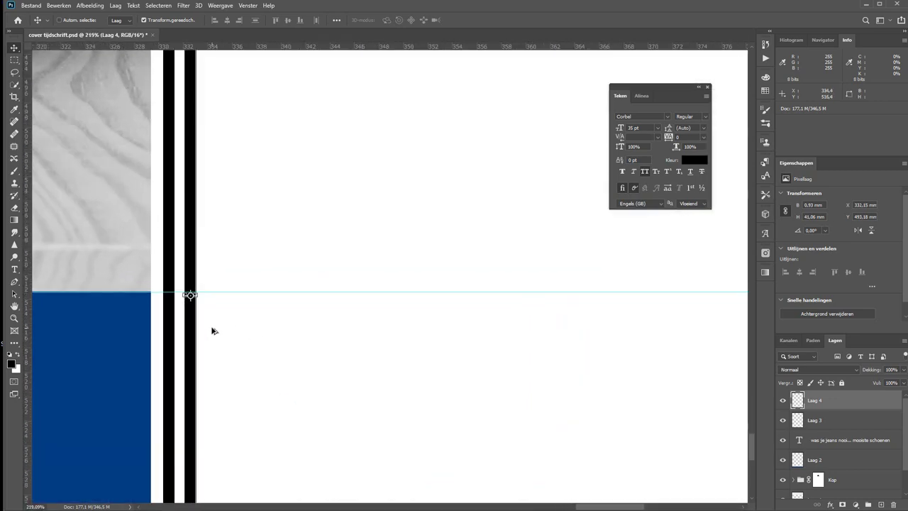
pyautogui.hotkey('ctrl', 't')
pyautogui.moveTo(190, 295); pyautogui.dragTo(187, 295)
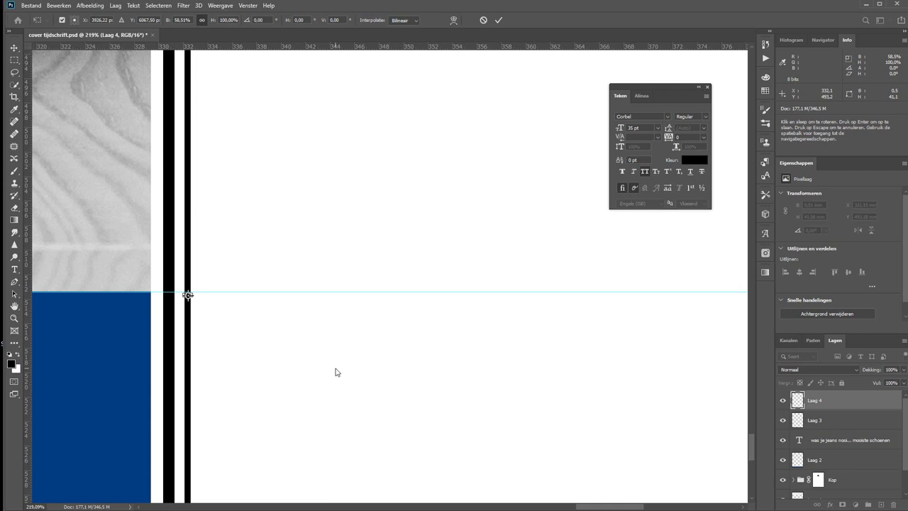
pyautogui.scroll(-2, 336, 372)
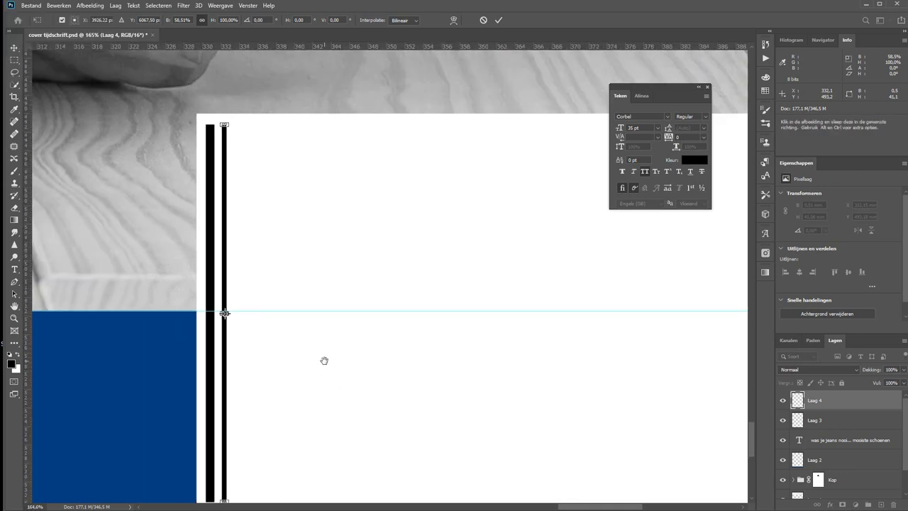
pyautogui.scroll(-1, 364, 375)
pyautogui.press('Return')
# Duplicate the bar into a third one, shifted right and slightly wider
pyautogui.hotkey('ctrl', 'j')
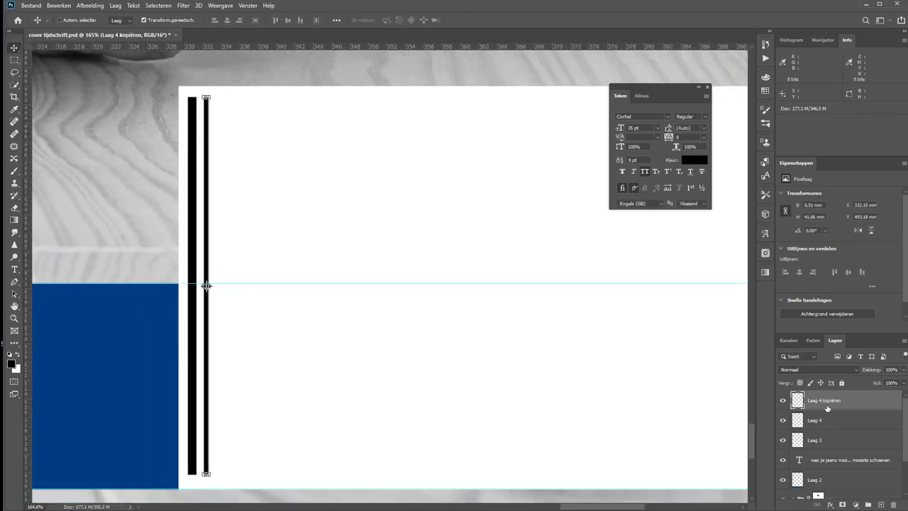
pyautogui.press('Right')
pyautogui.press('Right')
pyautogui.press('Right')
pyautogui.press('Right')
pyautogui.press('Right')
pyautogui.press('Right')
pyautogui.press('Right')
pyautogui.press('Right')
pyautogui.press('Right')
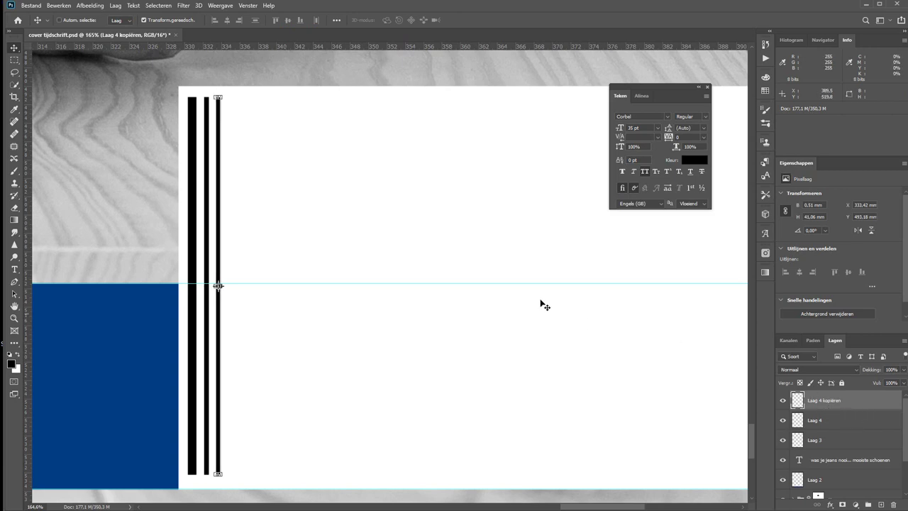
pyautogui.hotkey('ctrl', 't')
pyautogui.moveTo(218, 285); pyautogui.dragTo(220, 286)
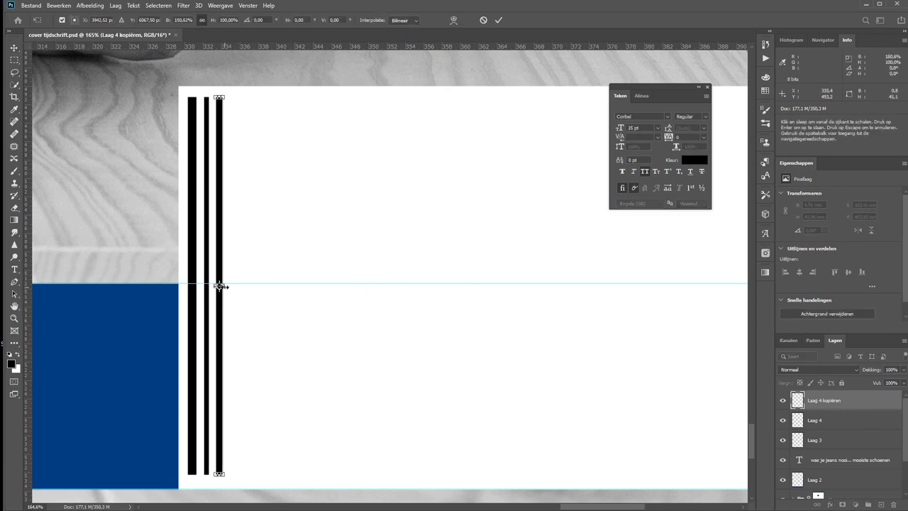
pyautogui.press('Return')
# Add a fourth, wider bar to the right of the third
pyautogui.hotkey('ctrl', 'j')
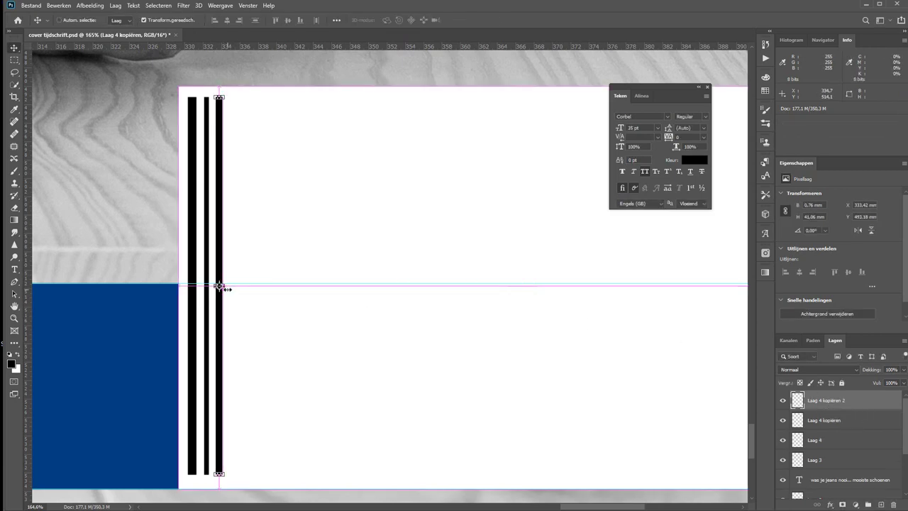
pyautogui.press('Right')
pyautogui.press('Right')
pyautogui.press('Right')
pyautogui.press('Right')
pyautogui.press('Right')
pyautogui.press('Right')
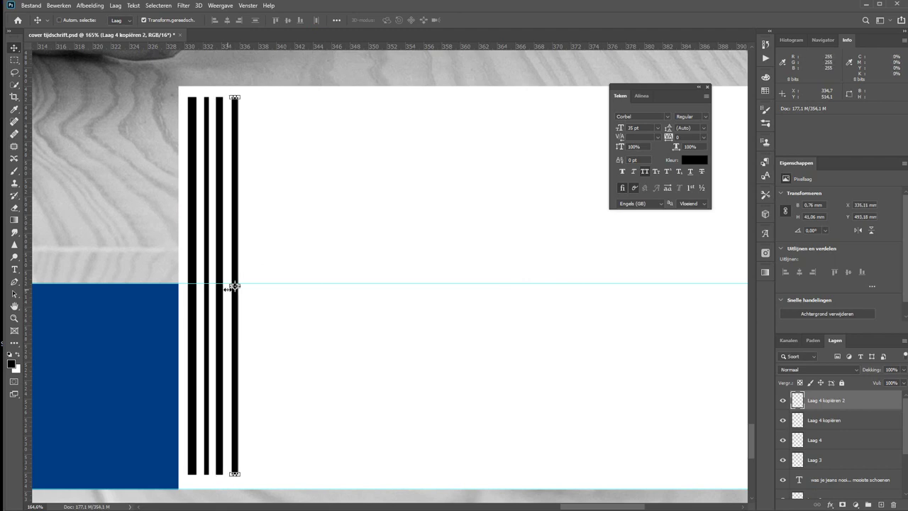
pyautogui.moveTo(231, 287); pyautogui.dragTo(248, 284)
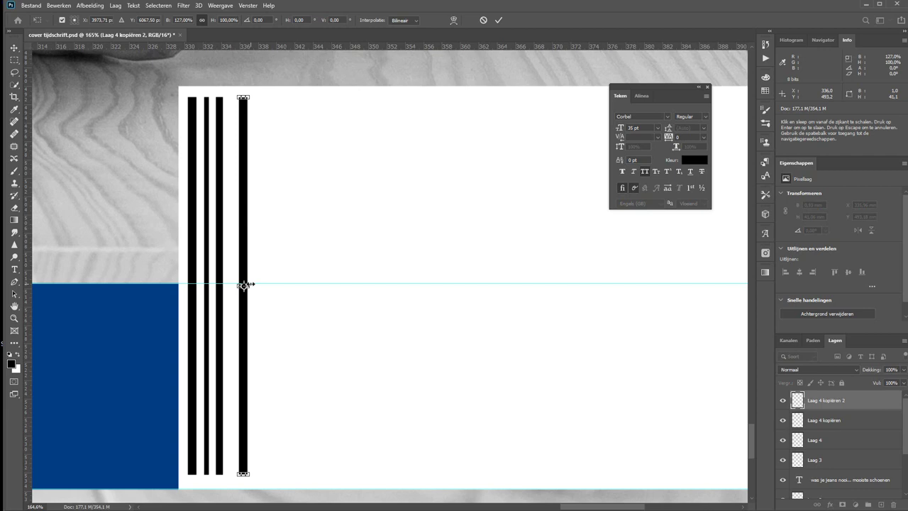
pyautogui.press('Left')
pyautogui.press('Left')
pyautogui.press('Left')
pyautogui.press('Left')
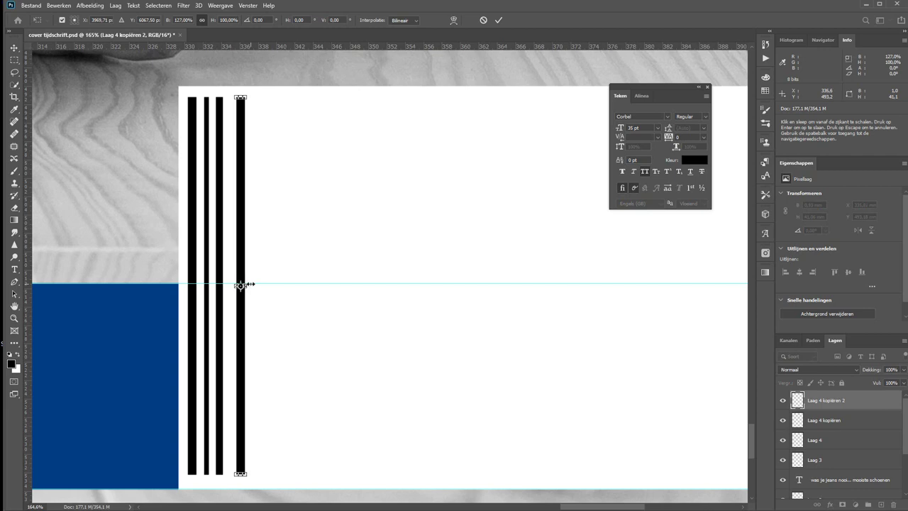
pyautogui.press('Left')
pyautogui.press('Left')
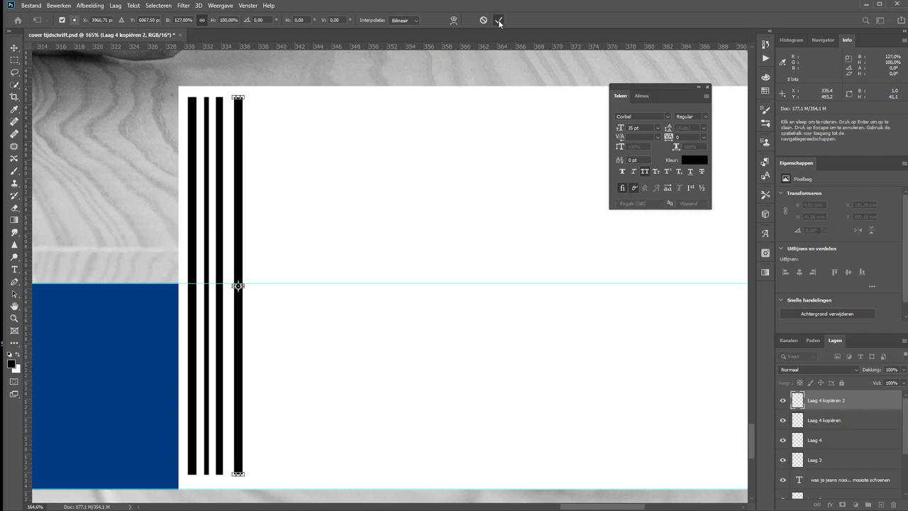
pyautogui.click(499, 20)
# Add a fifth bar narrowed to about 0.76 mm
pyautogui.hotkey('alt', 'Right')
pyautogui.hotkey('alt', 'Right')
pyautogui.hotkey('alt', 'Right')
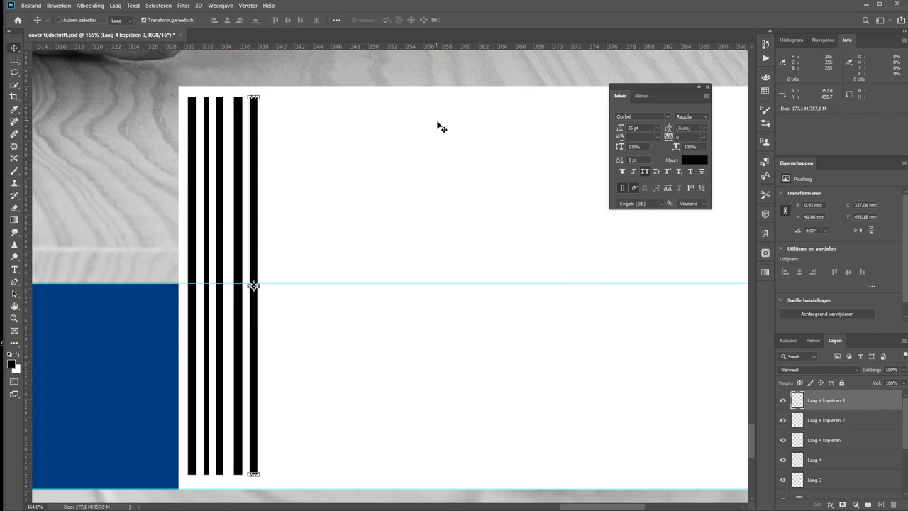
pyautogui.hotkey('ctrl', 't')
pyautogui.moveTo(258, 285); pyautogui.dragTo(252, 285)
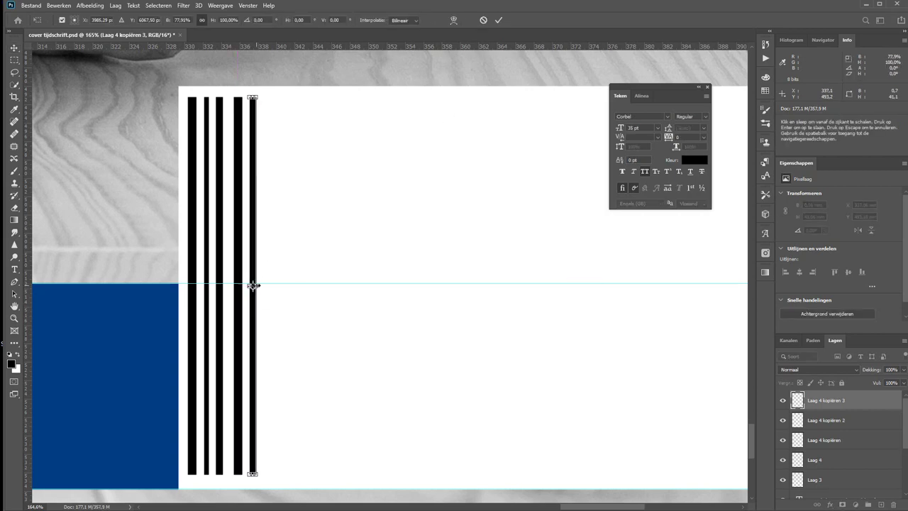
pyautogui.click(500, 20)
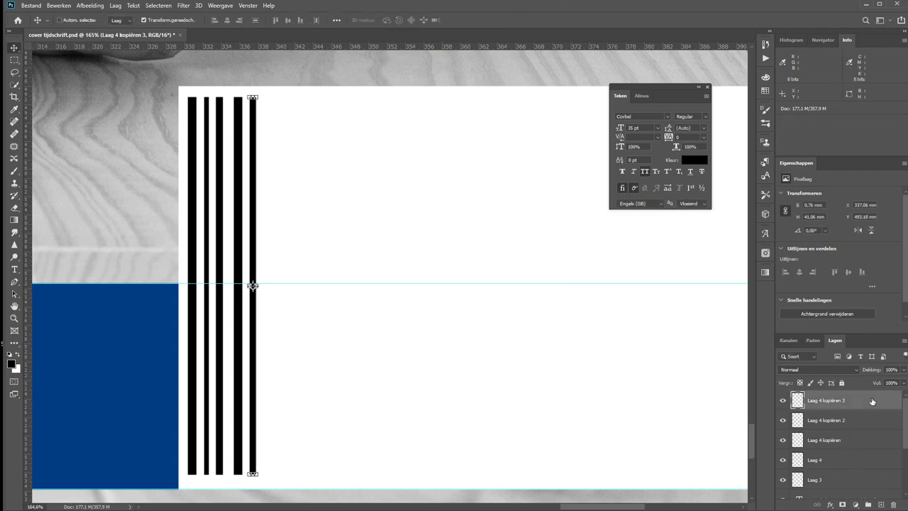
pyautogui.scroll(-2, 854, 457)
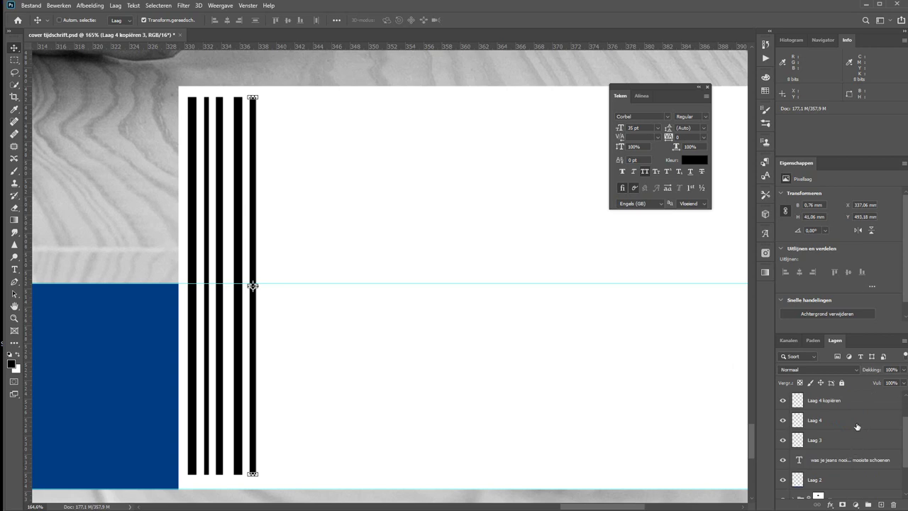
# Merge the bar layers and make two right-shifted copies of the stripe group
pyautogui.keyDown('shift'); pyautogui.click(856, 424); pyautogui.keyUp('shift')
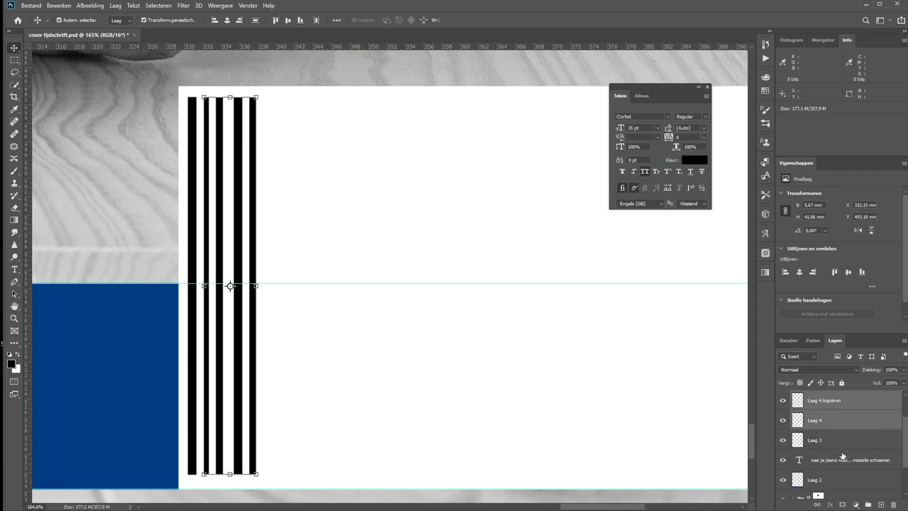
pyautogui.hotkey('ctrl', 'e')
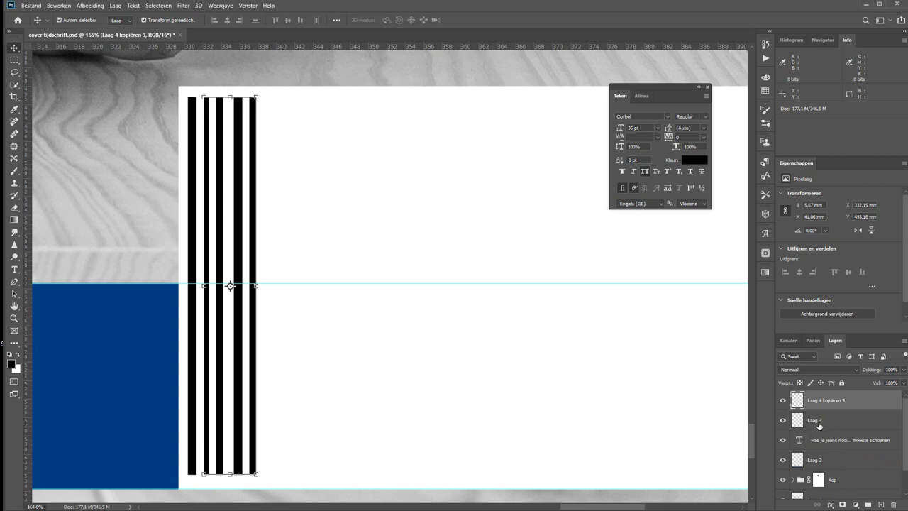
pyautogui.hotkey('ctrl', 'j')
pyautogui.hotkey('shift', 'Right')
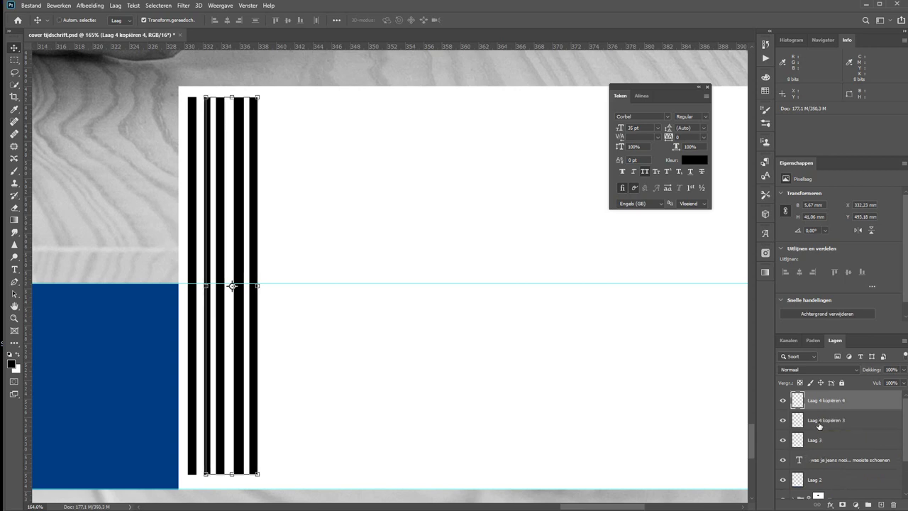
pyautogui.hotkey('shift', 'Right')
pyautogui.hotkey('shift', 'Right')
pyautogui.hotkey('shift', 'Right')
pyautogui.hotkey('shift', 'Right')
pyautogui.hotkey('ctrl', 'j')
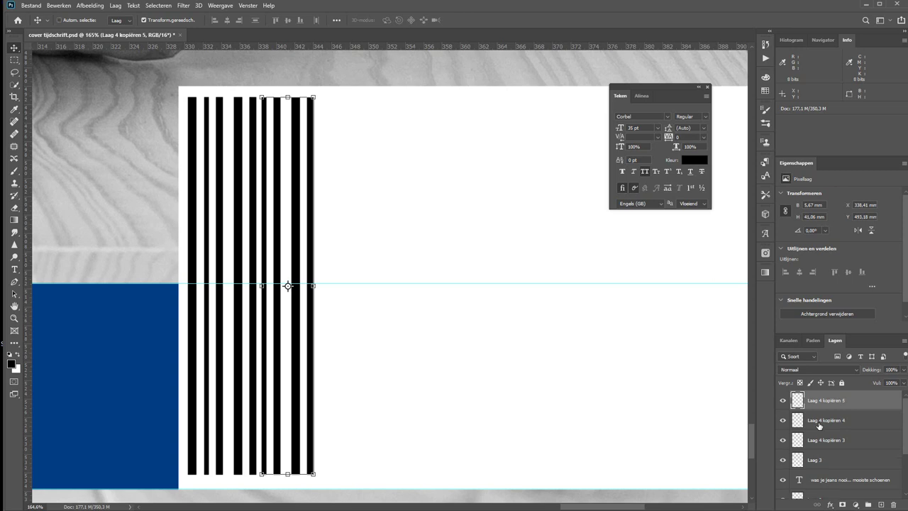
pyautogui.hotkey('shift', 'Right')
pyautogui.hotkey('shift', 'Right')
pyautogui.hotkey('shift', 'Right')
pyautogui.hotkey('shift', 'Right')
pyautogui.moveTo(369, 285); pyautogui.dragTo(365, 286)
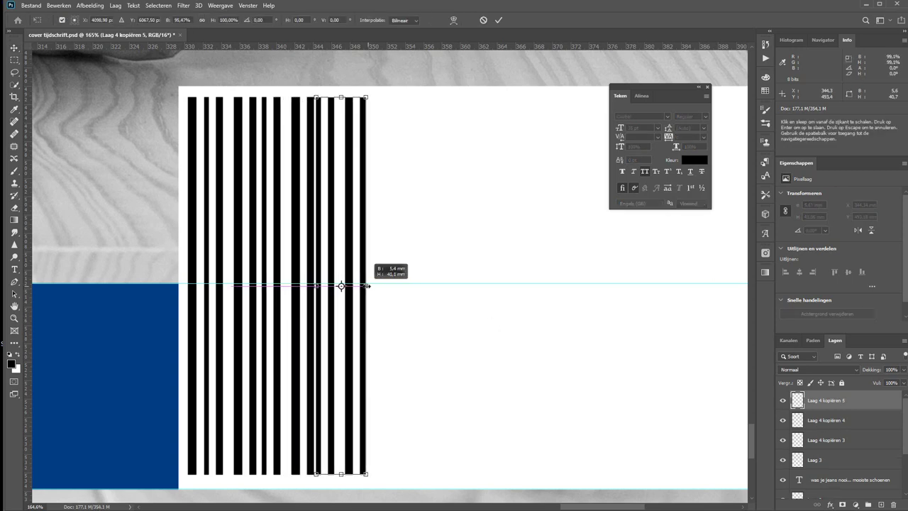
# Merge the three stripe layers, add two more right-shifted copies, and merge everything into one barcode layer
pyautogui.keyDown('shift'); pyautogui.click(835, 448); pyautogui.keyUp('shift')
pyautogui.hotkey('ctrl', 'e')
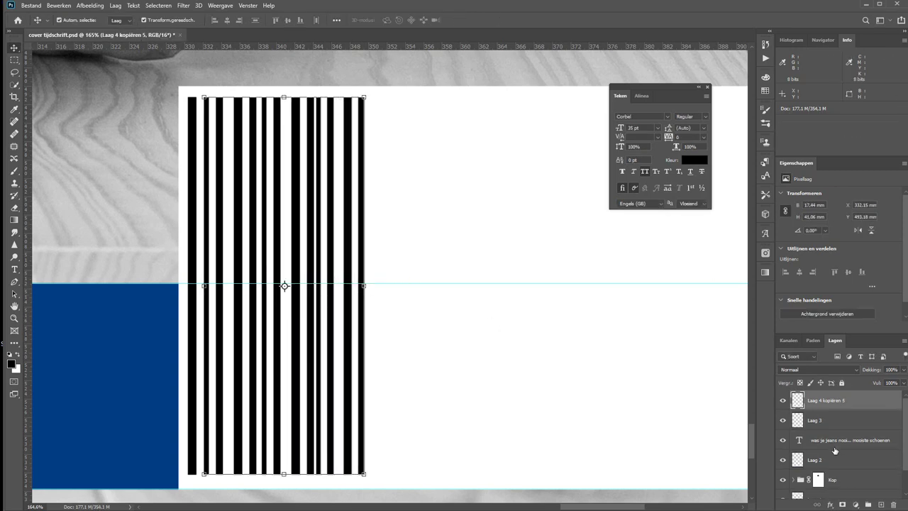
pyautogui.hotkey('ctrl', 'j')
pyautogui.hotkey('shift', 'Right')
pyautogui.hotkey('shift', 'Right')
pyautogui.hotkey('shift', 'Right')
pyautogui.hotkey('shift', 'Right')
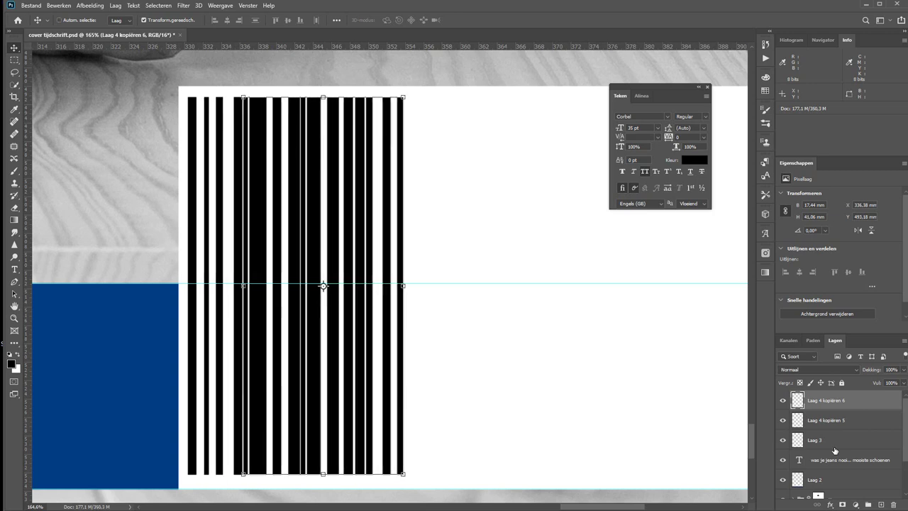
pyautogui.hotkey('shift', 'Right')
pyautogui.hotkey('shift', 'Right')
pyautogui.hotkey('shift', 'Right')
pyautogui.hotkey('shift', 'Right')
pyautogui.hotkey('shift', 'Right')
pyautogui.hotkey('shift', 'Right')
pyautogui.hotkey('shift', 'Right')
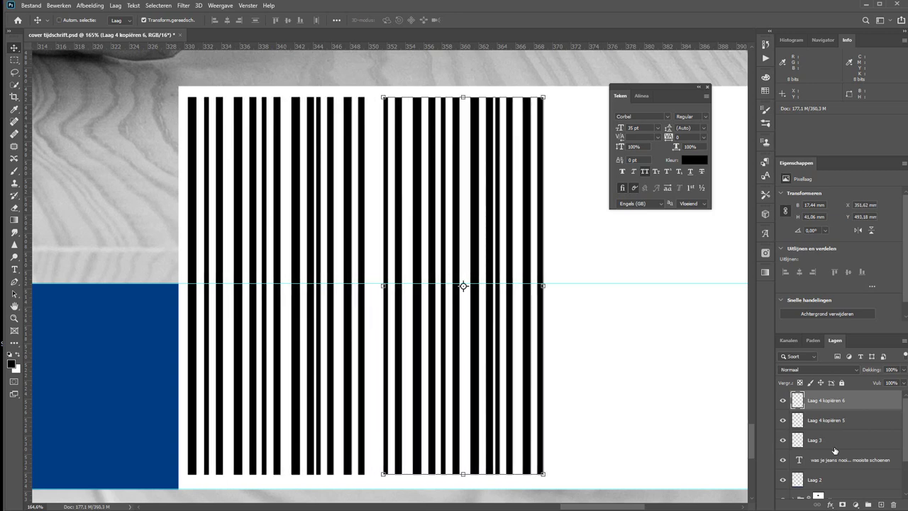
pyautogui.hotkey('ctrl', 'j')
pyautogui.hotkey('shift', 'Right')
pyautogui.hotkey('shift', 'Right')
pyautogui.hotkey('shift', 'Right')
pyautogui.hotkey('shift', 'Right')
pyautogui.hotkey('shift', 'Right')
pyautogui.hotkey('shift', 'Right')
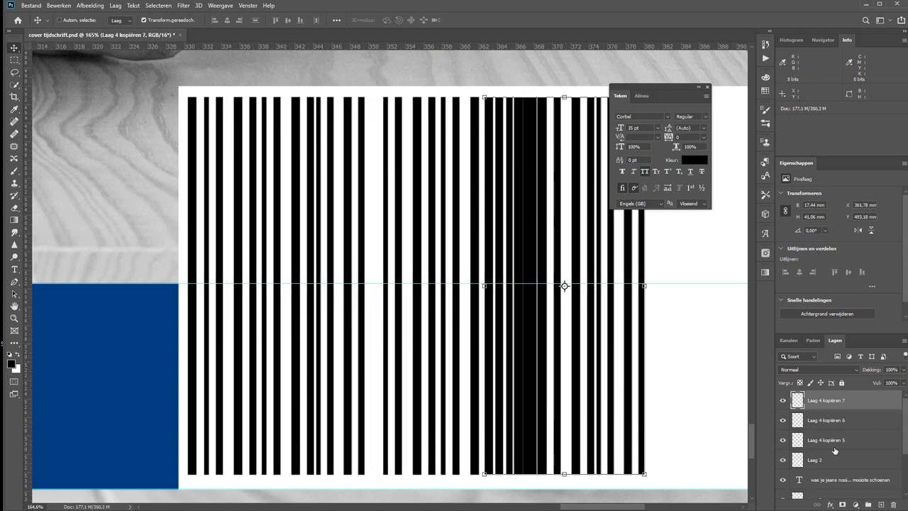
pyautogui.hotkey('shift', 'Right')
pyautogui.hotkey('shift', 'Right')
pyautogui.hotkey('shift', 'Right')
pyautogui.hotkey('shift', 'Right')
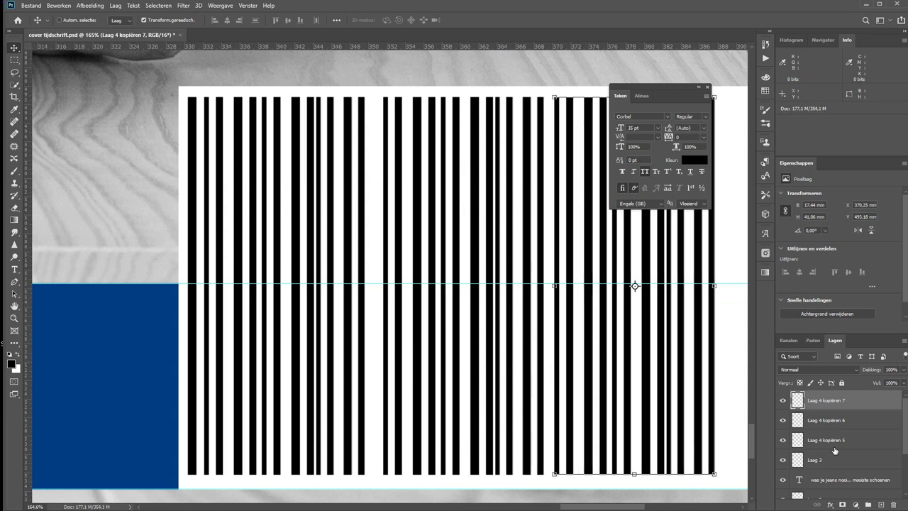
pyautogui.keyDown('shift'); pyautogui.click(836, 440); pyautogui.keyUp('shift')
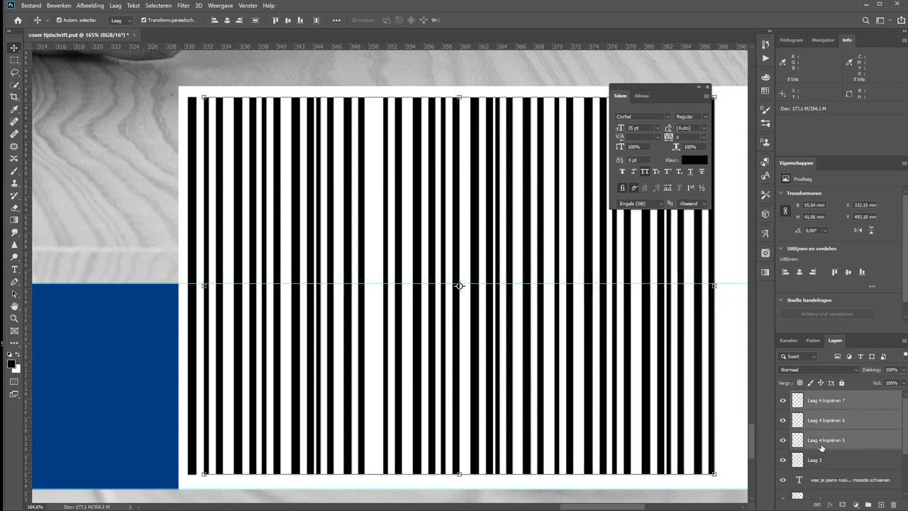
pyautogui.hotkey('ctrl', 'e')
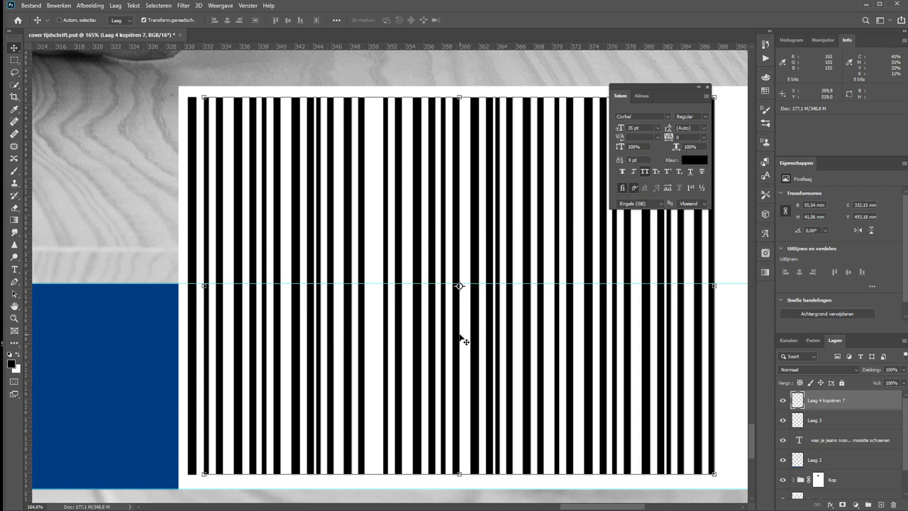
# Try moving the barcode, then undo the last two barcode changes
pyautogui.moveTo(462, 342)
pyautogui.mouseDown()
pyautogui.moveTo(478, 335)
pyautogui.moveTo(410, 326)
pyautogui.mouseUp()
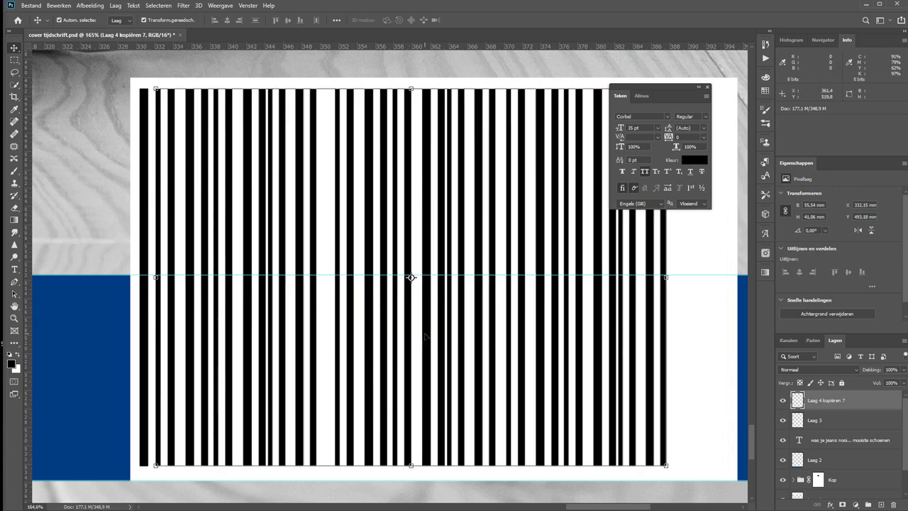
pyautogui.hotkey('ctrl', 'z')
pyautogui.hotkey('ctrl', 'z')
pyautogui.hotkey('ctrl', 'z')
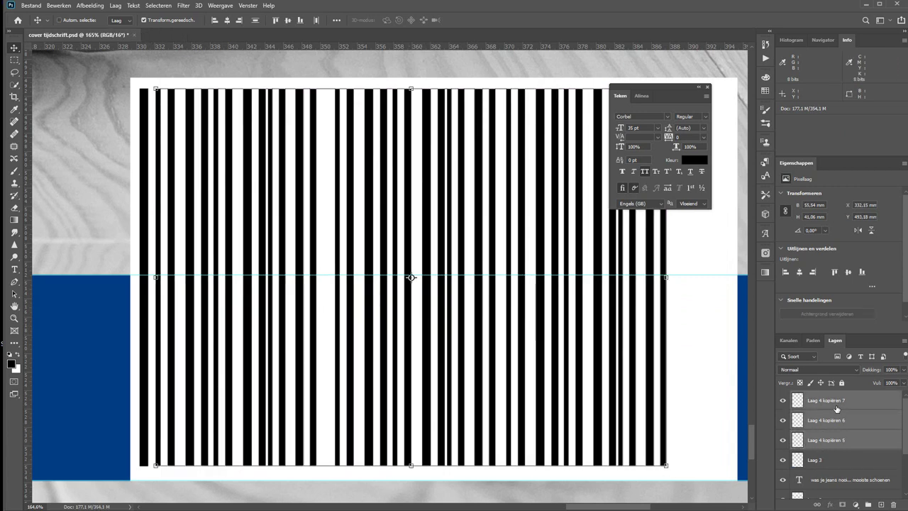
pyautogui.hotkey('ctrl', 'z')
pyautogui.hotkey('ctrl', 'z')
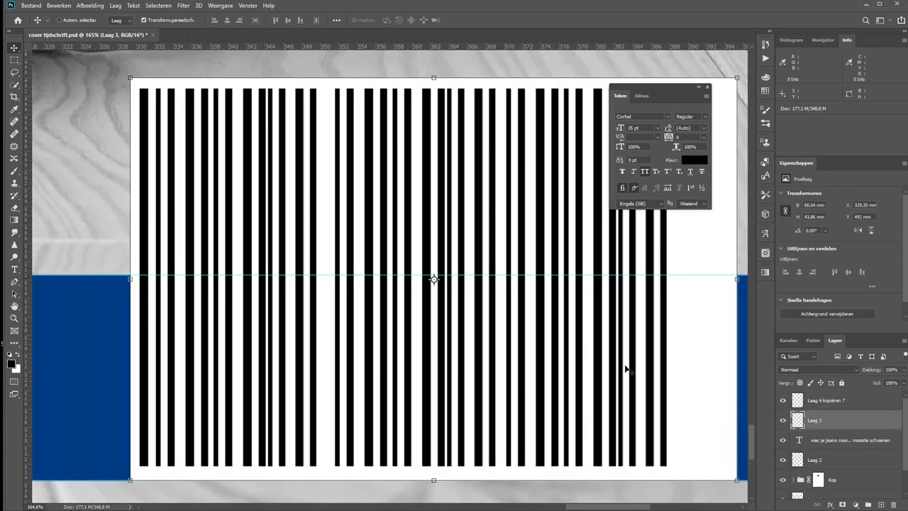
# Copy the first bar onto its own layer and merge the stripes down into Laag 4
pyautogui.press('m')
pyautogui.moveTo(139, 86); pyautogui.dragTo(152, 470)
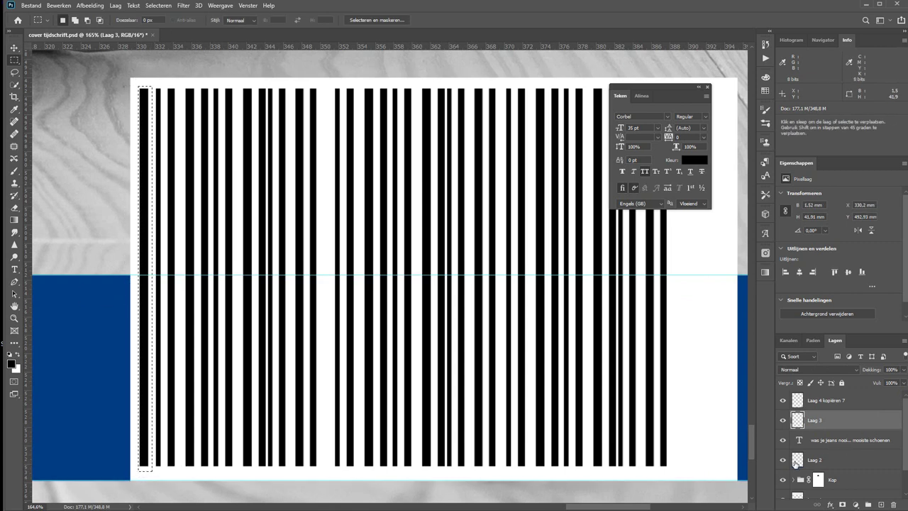
pyautogui.hotkey('ctrl', 'j')
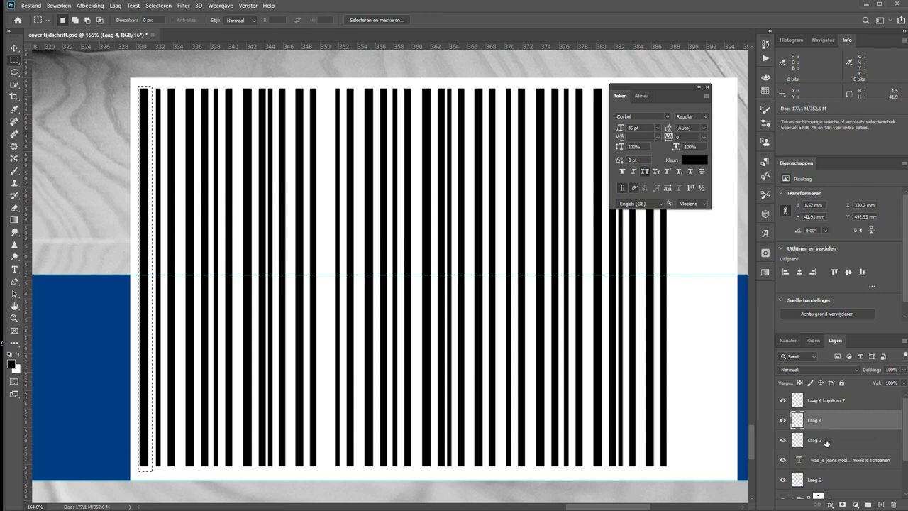
pyautogui.click(821, 441)
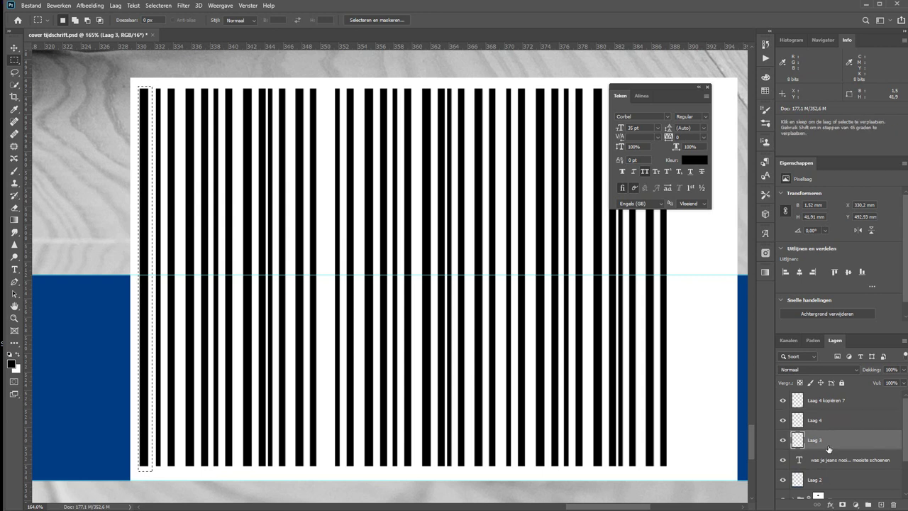
pyautogui.hotkey('ctrl', 'd')
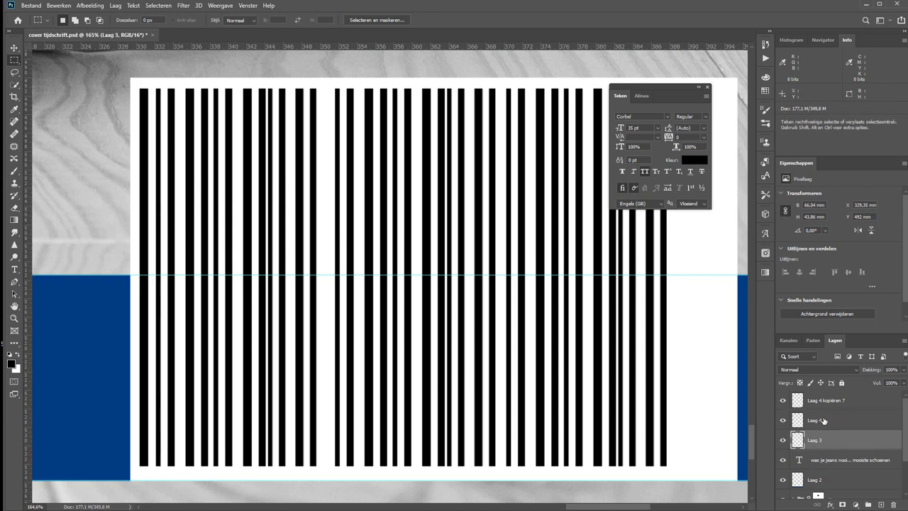
pyautogui.click(826, 401)
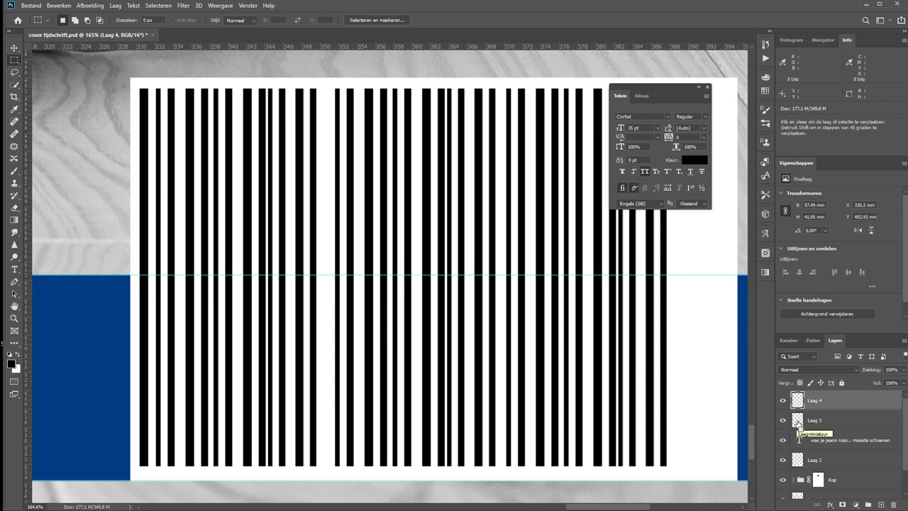
pyautogui.press('Delete')
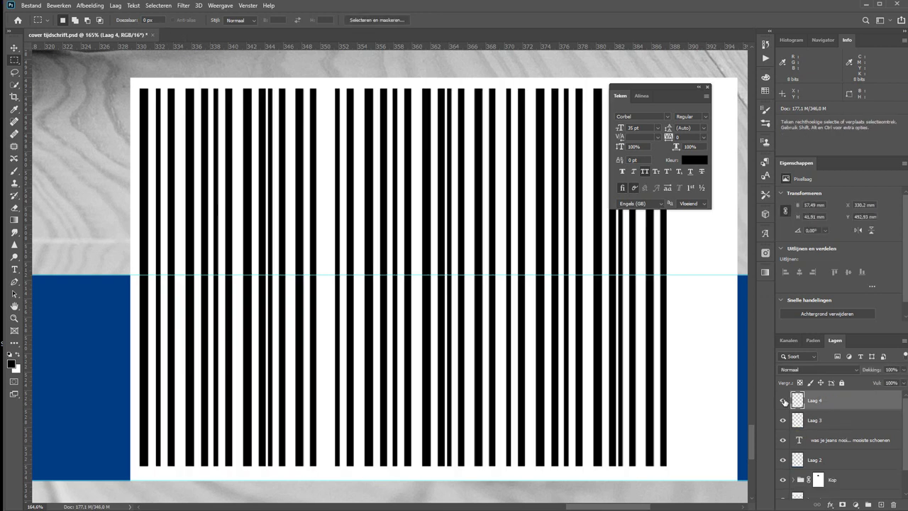
# Shift the barcode about 3.5 mm right and mask out a strip along the bars' bottom
pyautogui.press('v')
pyautogui.moveTo(542, 411); pyautogui.dragTo(569, 408)
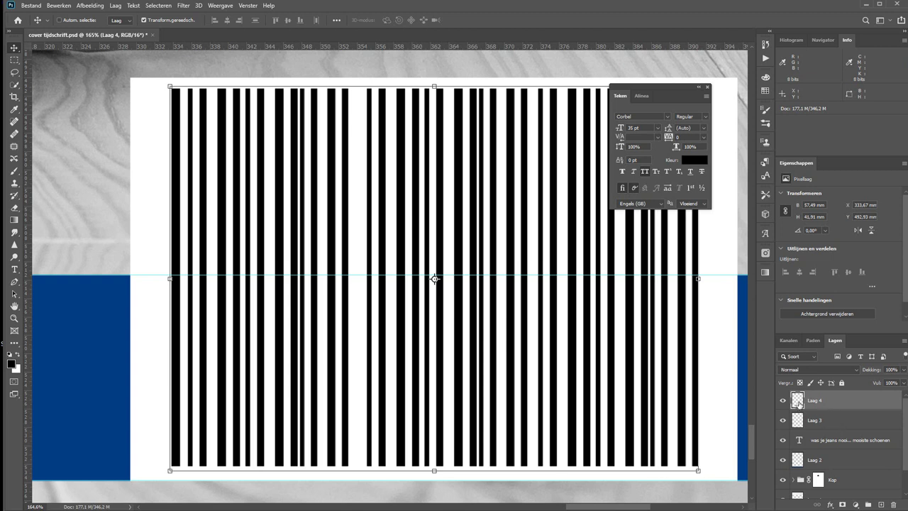
pyautogui.press('m')
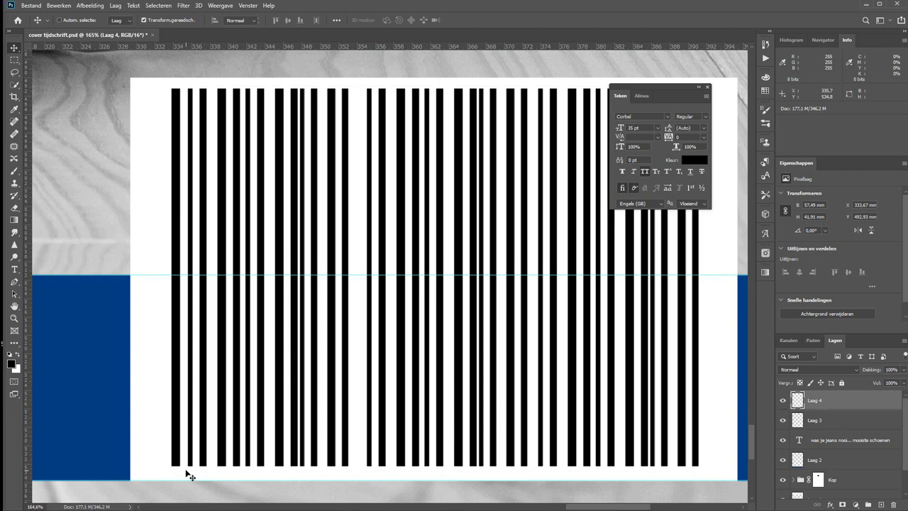
pyautogui.moveTo(184, 469); pyautogui.dragTo(688, 437)
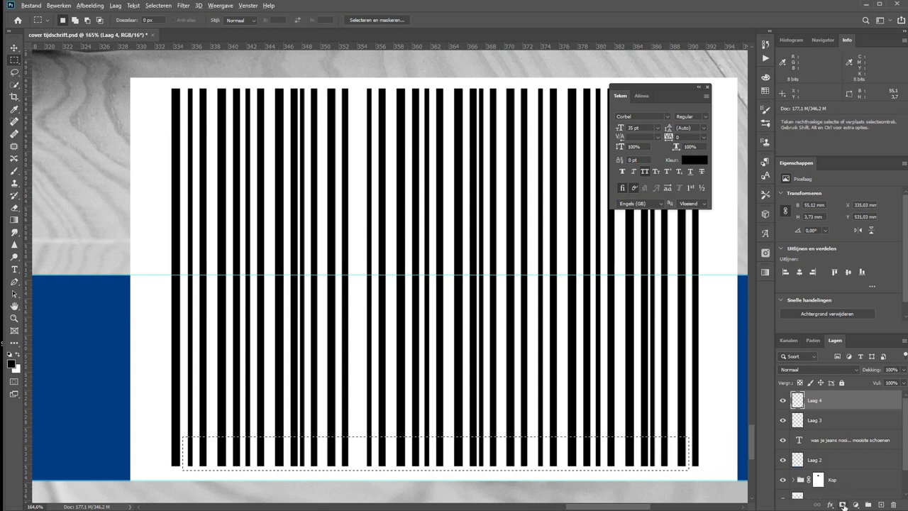
pyautogui.keyDown('alt'); pyautogui.click(842, 504); pyautogui.keyUp('alt')
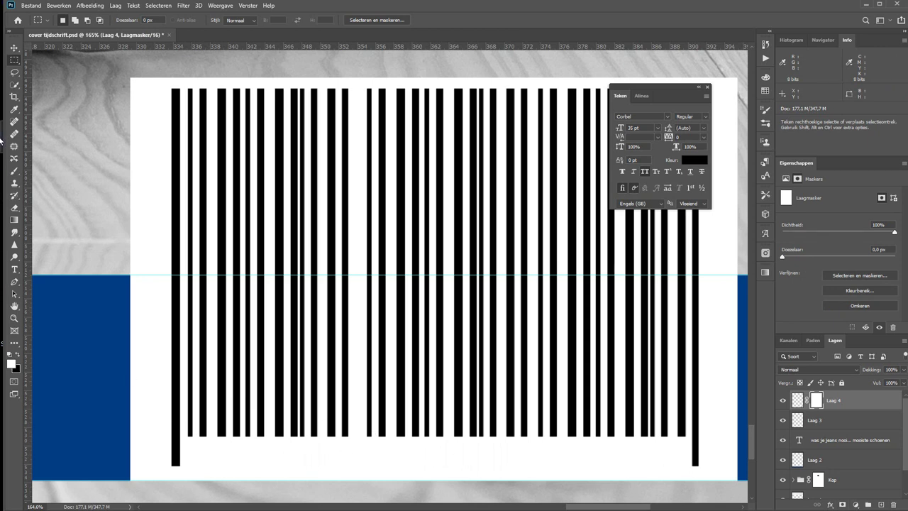
# Set the Type tool to Arial, 14 pt, centred alignment
pyautogui.click(13, 270)
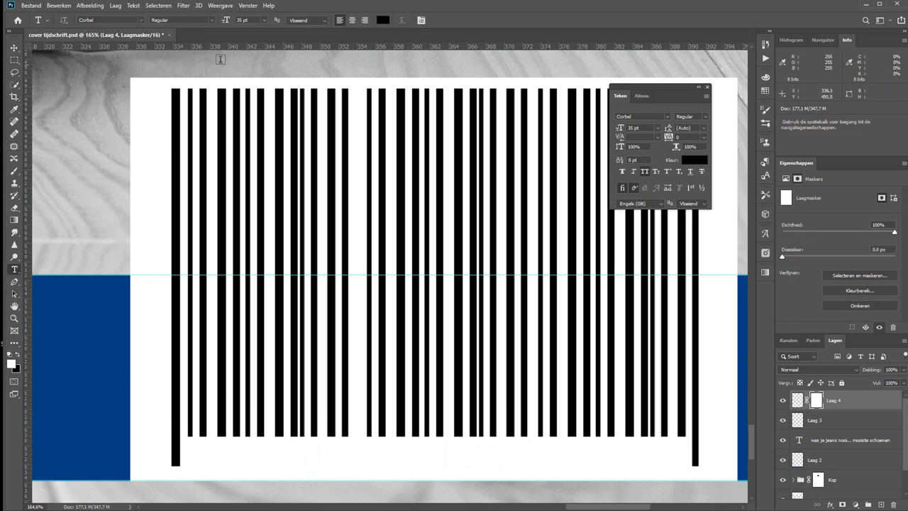
pyautogui.click(265, 22)
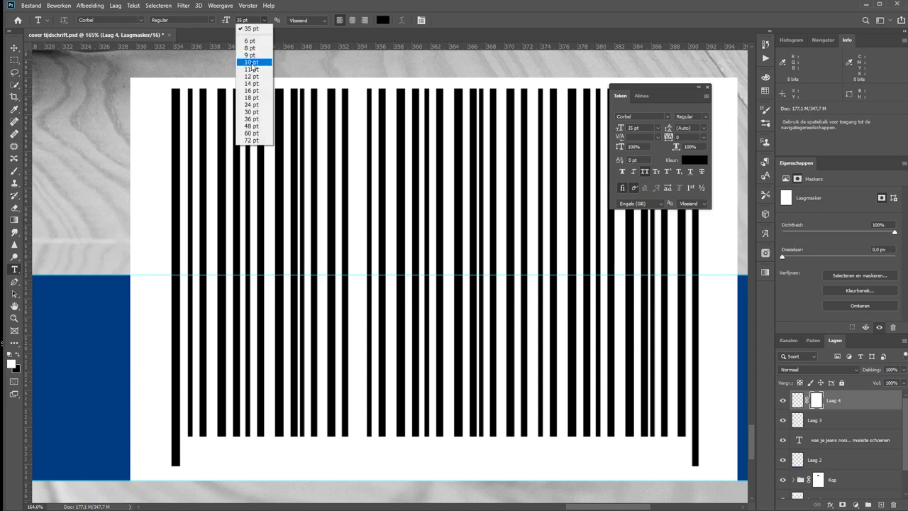
pyautogui.click(253, 85)
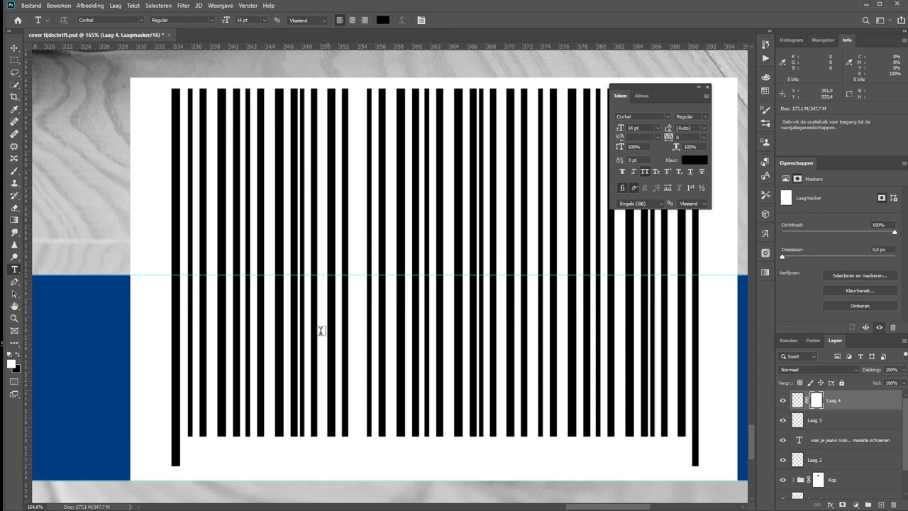
pyautogui.click(352, 20)
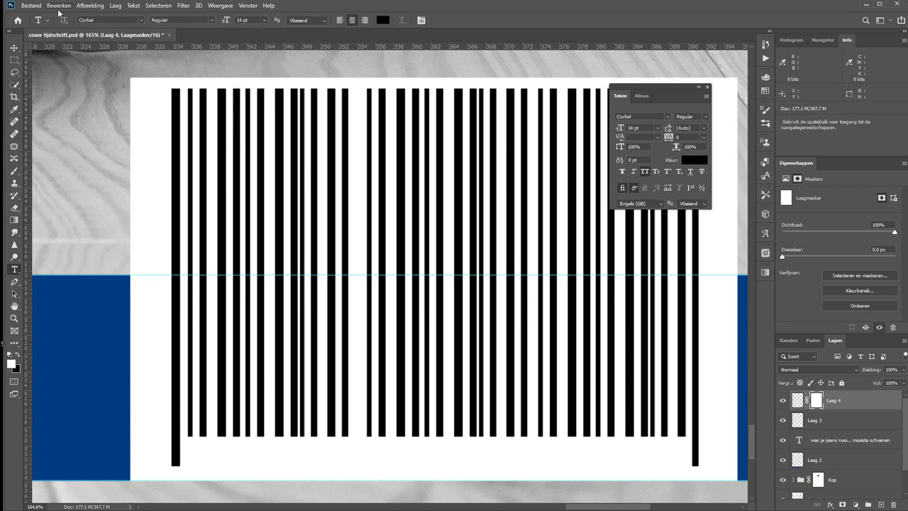
pyautogui.click(143, 21)
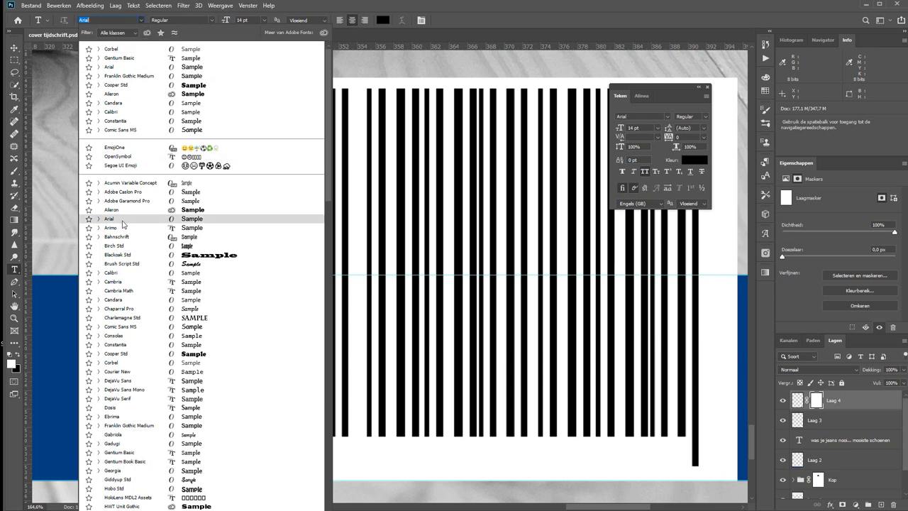
pyautogui.click(198, 47)
pyautogui.click(430, 459)
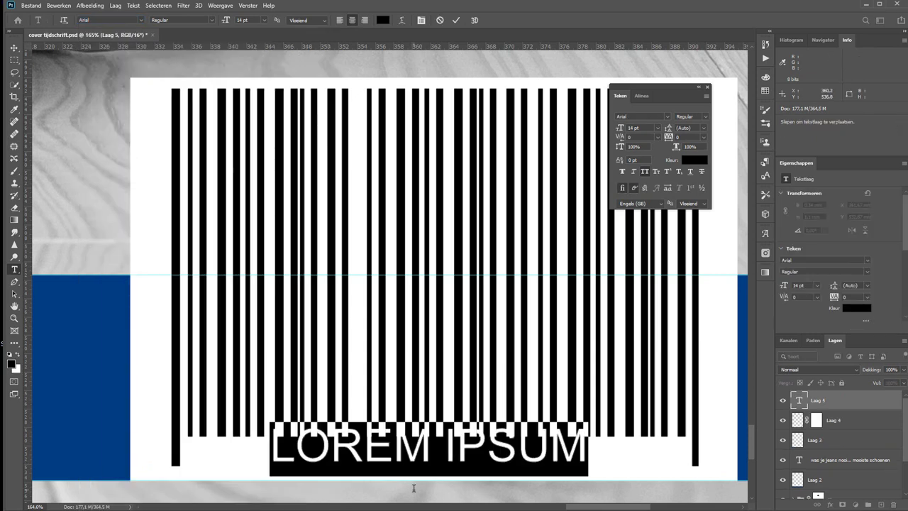
pyautogui.write('12')
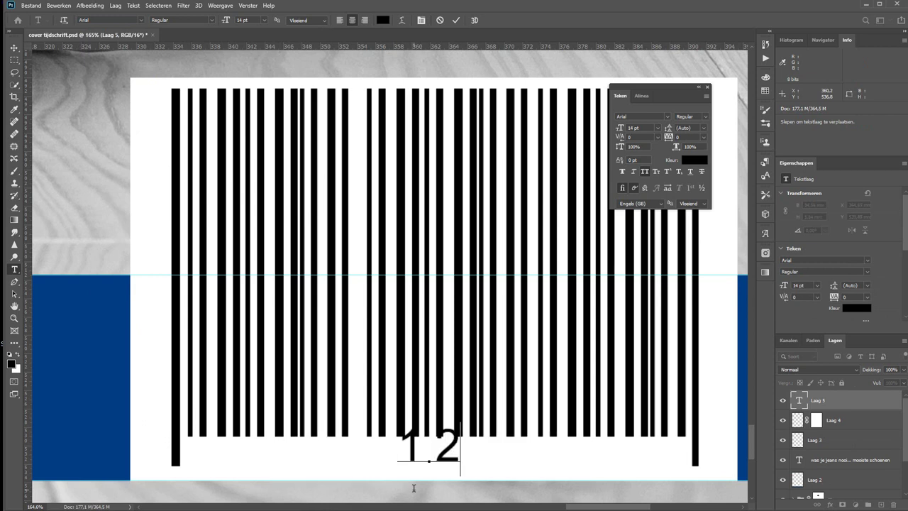
pyautogui.write('3456')
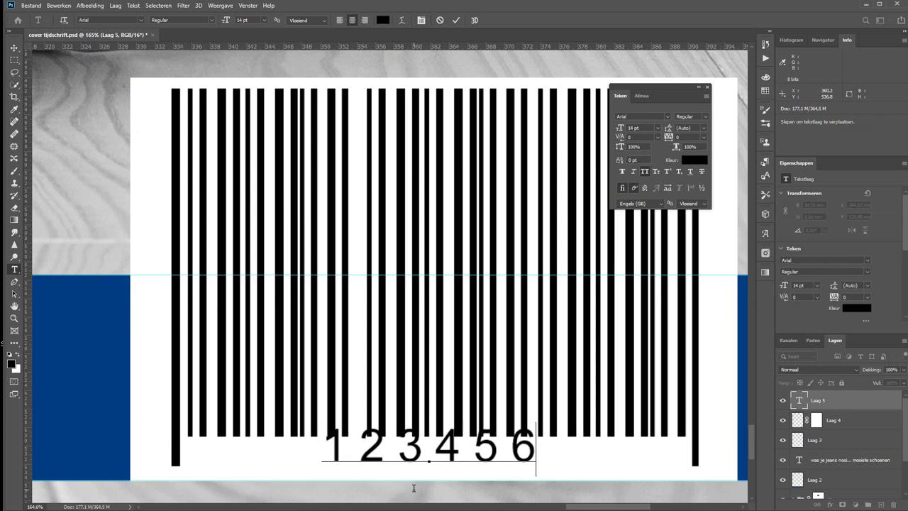
pyautogui.write('789')
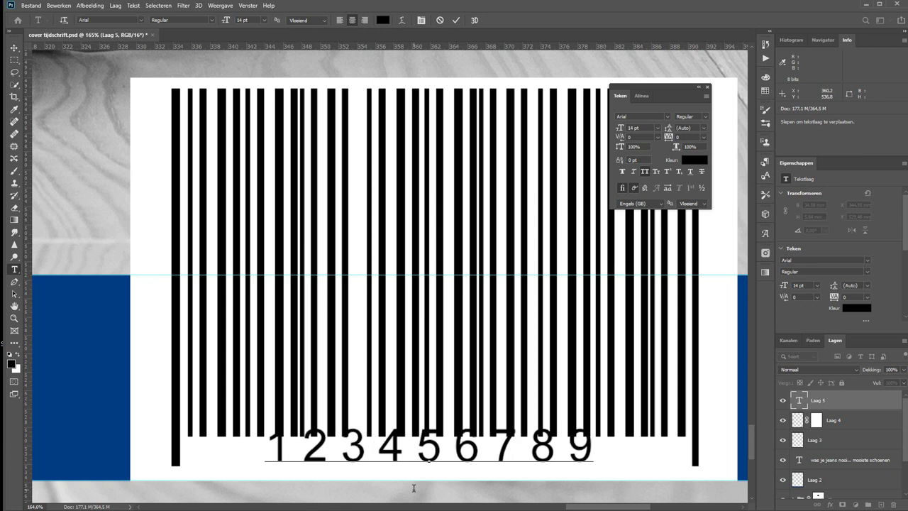
pyautogui.write('0')
pyautogui.hotkey('ctrl', 'a')
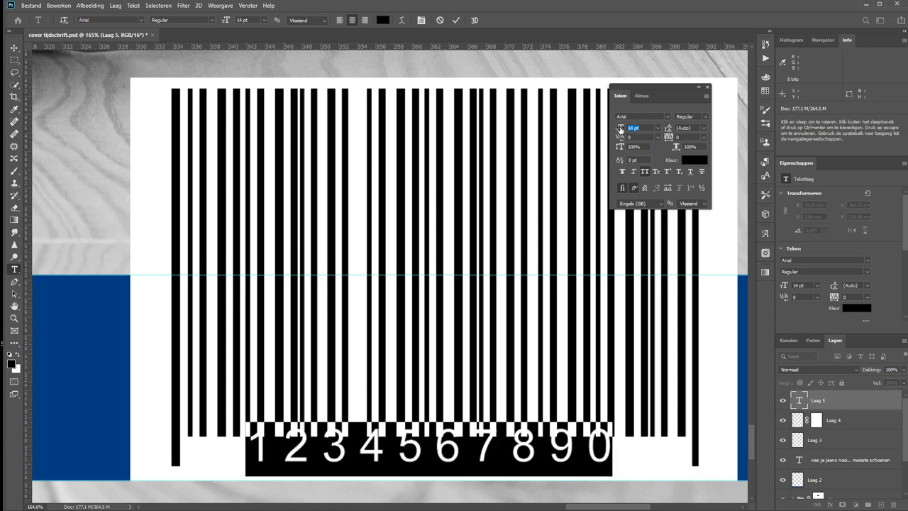
pyautogui.moveTo(626, 129); pyautogui.dragTo(619, 129)
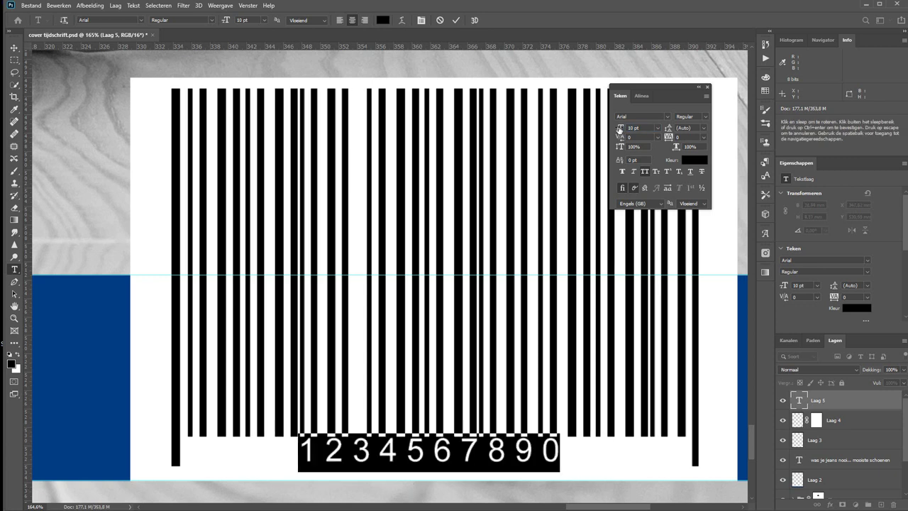
pyautogui.click(456, 20)
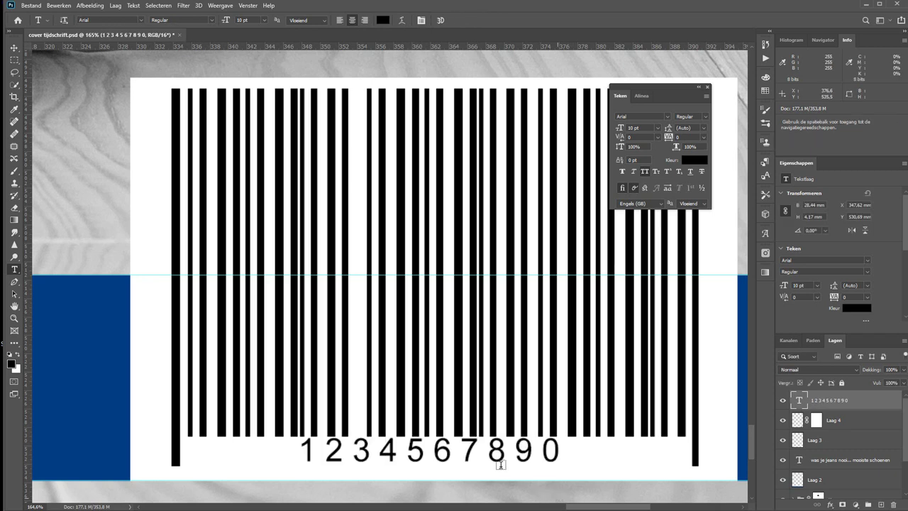
# Set the barcode digits' tracking to 250, then raise it to 360
pyautogui.press('v')
pyautogui.moveTo(502, 457); pyautogui.dragTo(502, 459)
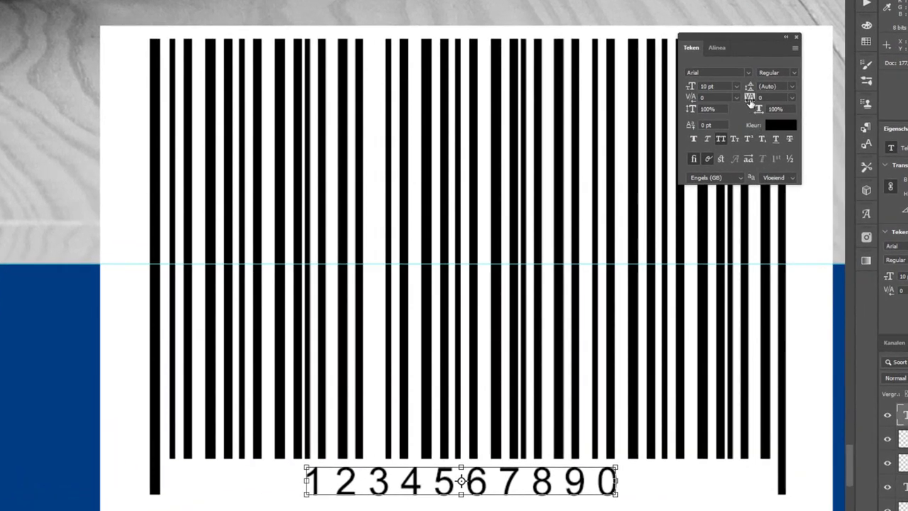
pyautogui.click(750, 98)
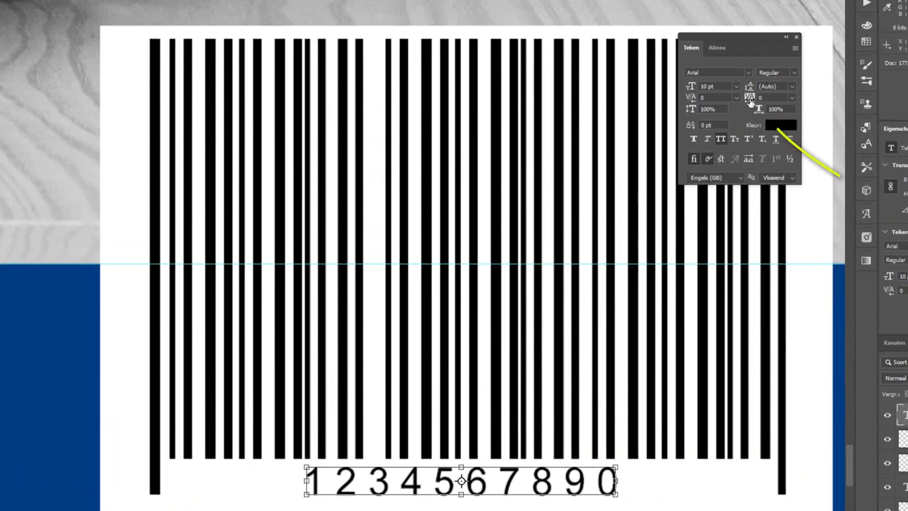
pyautogui.write('250')
pyautogui.press('Return')
pyautogui.moveTo(750, 98); pyautogui.dragTo(750, 102)
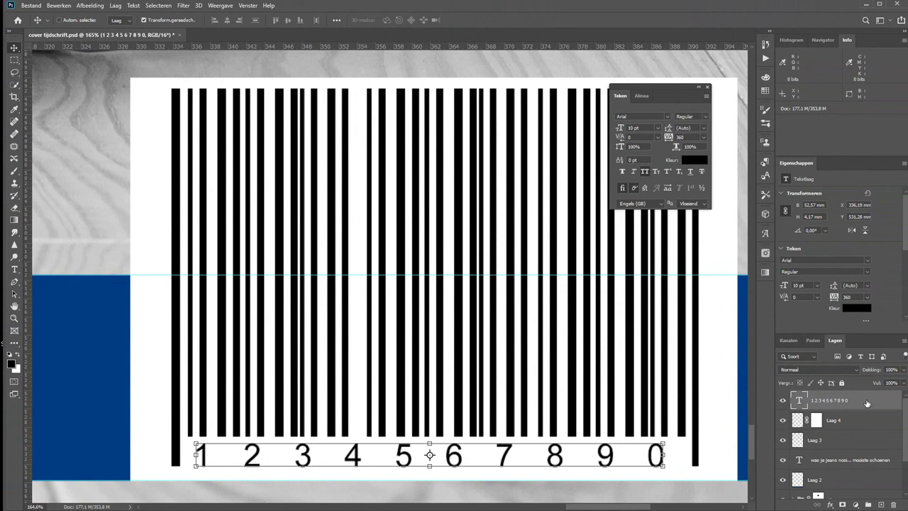
# Group the barcode layers Laag 4 and Laag 3 into a group named streepjescode
pyautogui.press('ctrl')
pyautogui.keyDown('ctrl'); pyautogui.click(856, 422); pyautogui.keyUp('ctrl')
pyautogui.keyDown('ctrl'); pyautogui.click(838, 445); pyautogui.keyUp('ctrl')
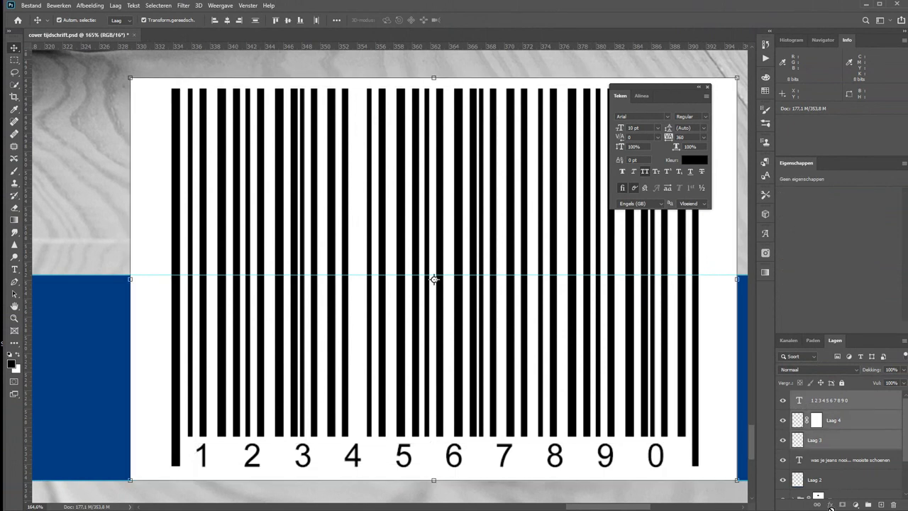
pyautogui.hotkey('ctrl', 'g')
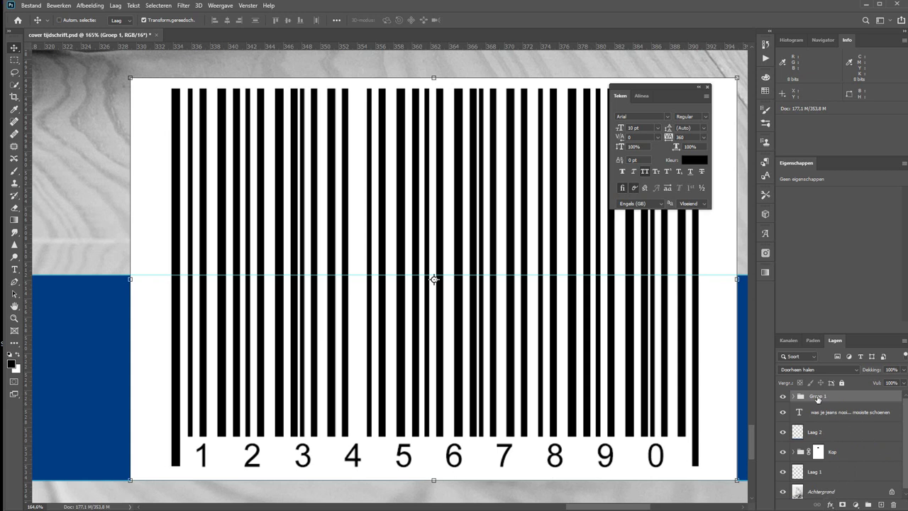
pyautogui.doubleClick(818, 397)
pyautogui.write('eepjescode')
pyautogui.press('Return')
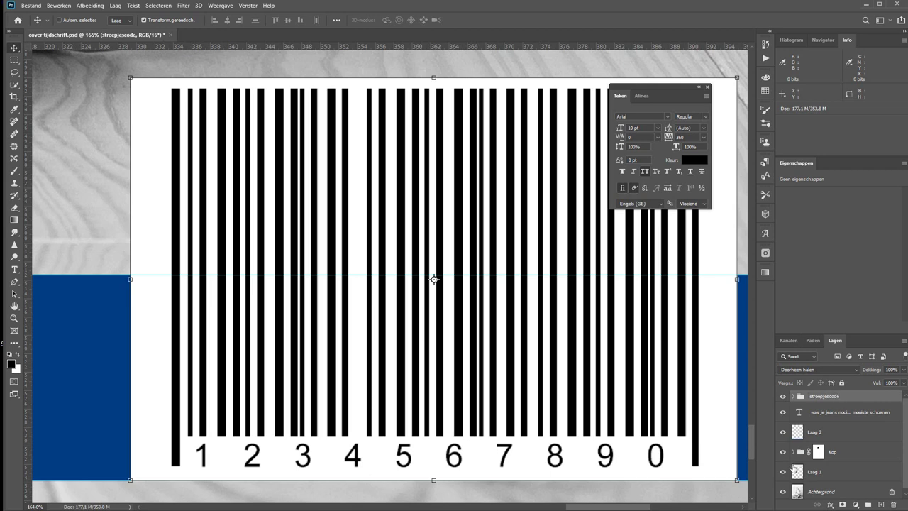
# Fit the cover in the window, hide the guides, and nudge the tagline right
pyautogui.hotkey('ctrl', '0')
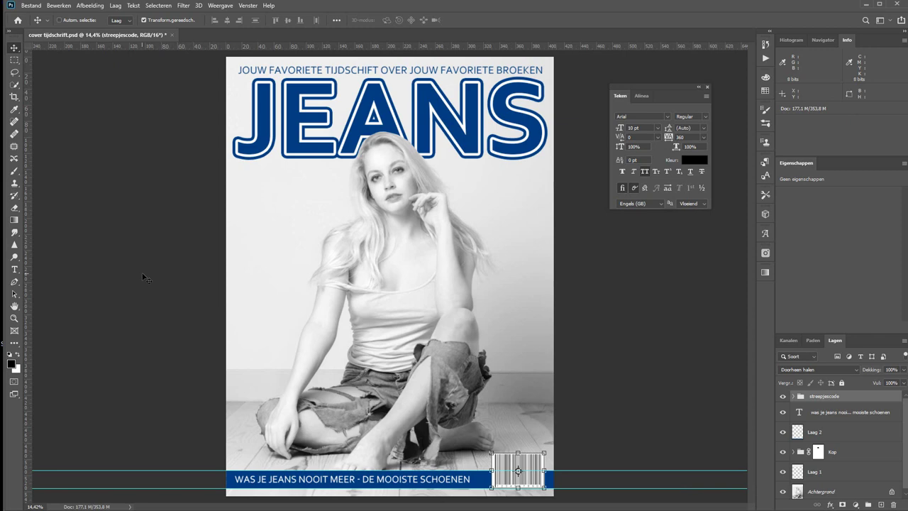
pyautogui.hotkey('ctrl', 'h')
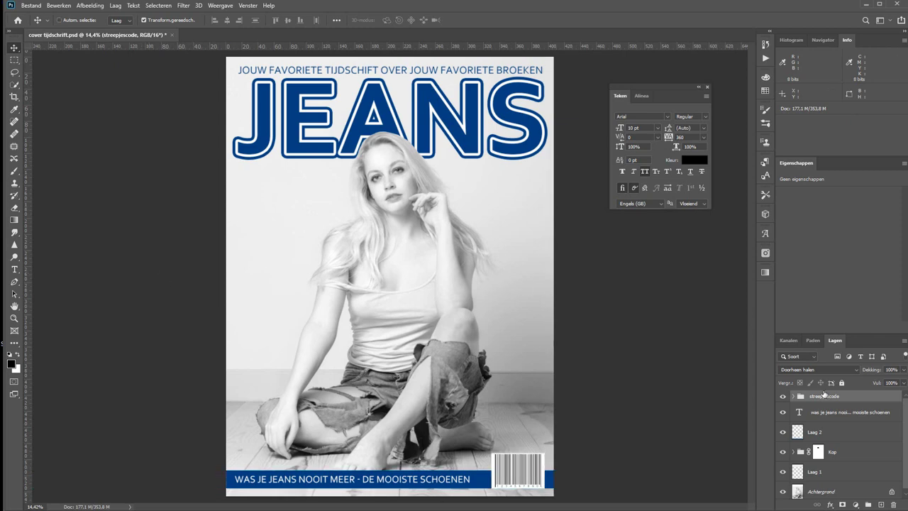
pyautogui.click(856, 416)
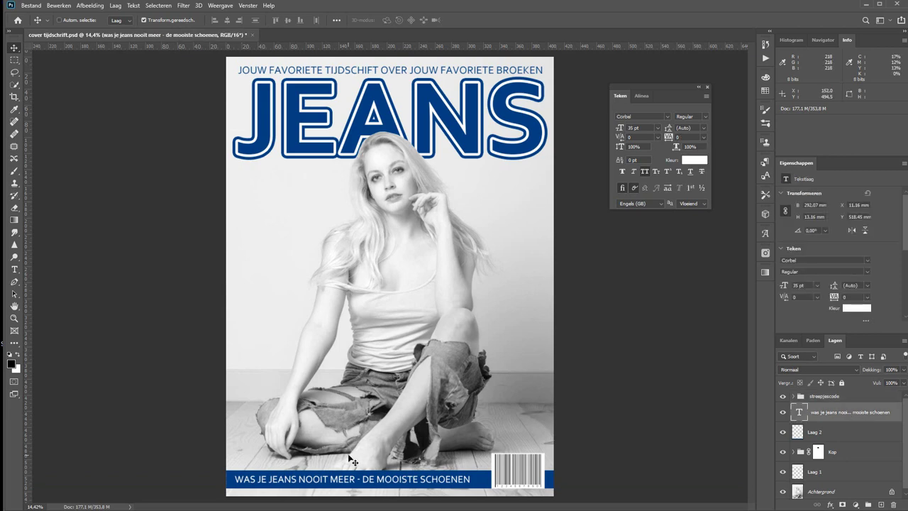
pyautogui.hotkey('shift', 'Right')
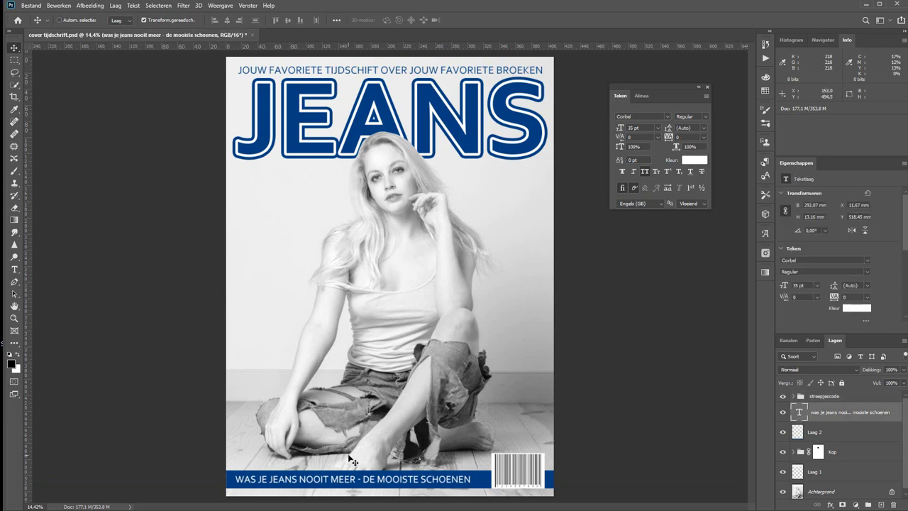
pyautogui.hotkey('shift', 'Right')
pyautogui.hotkey('shift', 'Right')
pyautogui.hotkey('shift', 'Right')
pyautogui.hotkey('shift', 'Right')
pyautogui.hotkey('shift', 'Right')
pyautogui.hotkey('shift', 'Right')
pyautogui.hotkey('shift', 'Right')
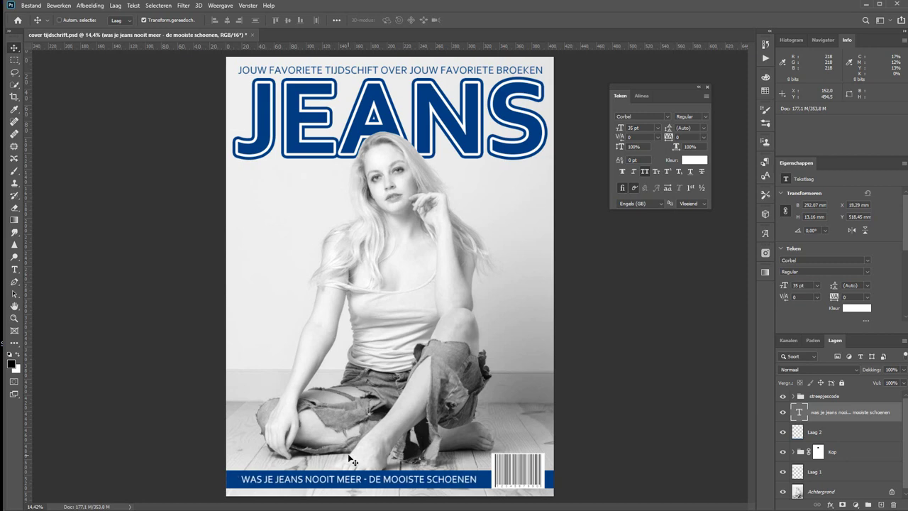
pyautogui.hotkey('shift', 'Right')
pyautogui.hotkey('shift', 'Right')
pyautogui.hotkey('shift', 'Right')
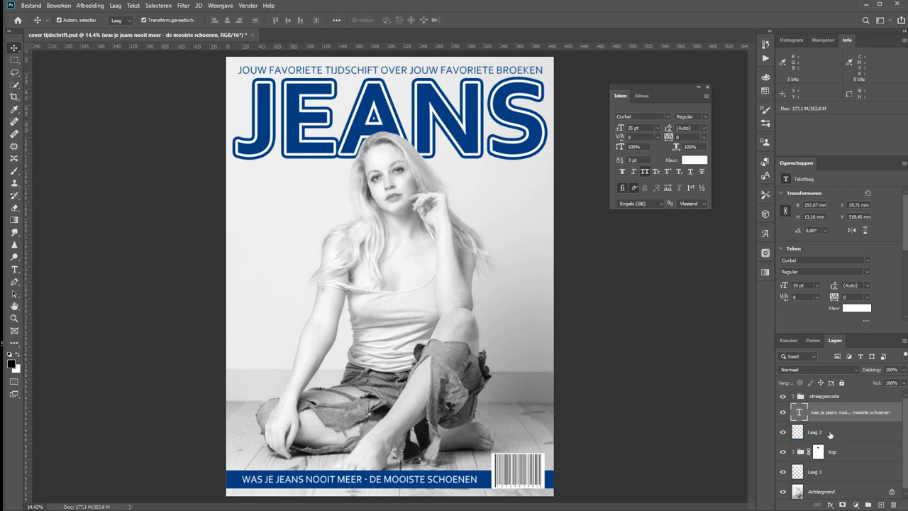
# Group the tagline with its banner Laag 2 into a group named onderregel
pyautogui.keyDown('shift'); pyautogui.click(831, 431); pyautogui.keyUp('shift')
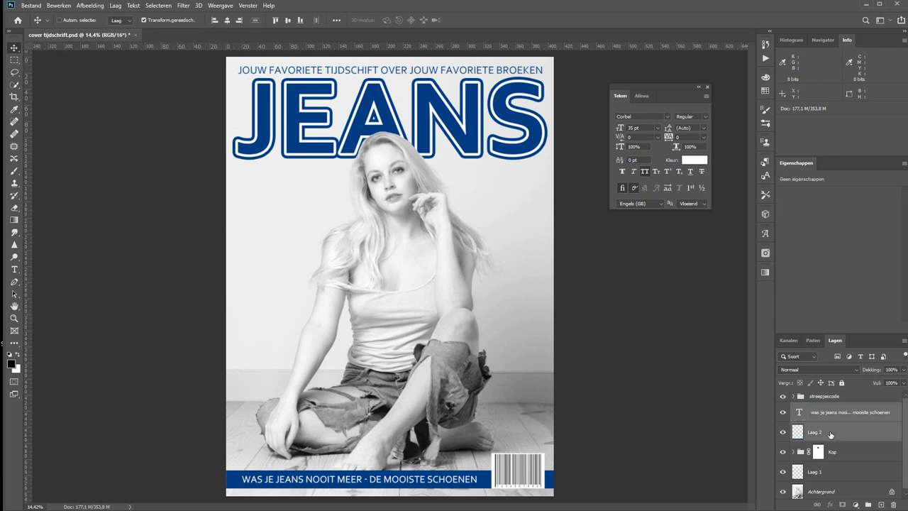
pyautogui.hotkey('ctrl', 'g')
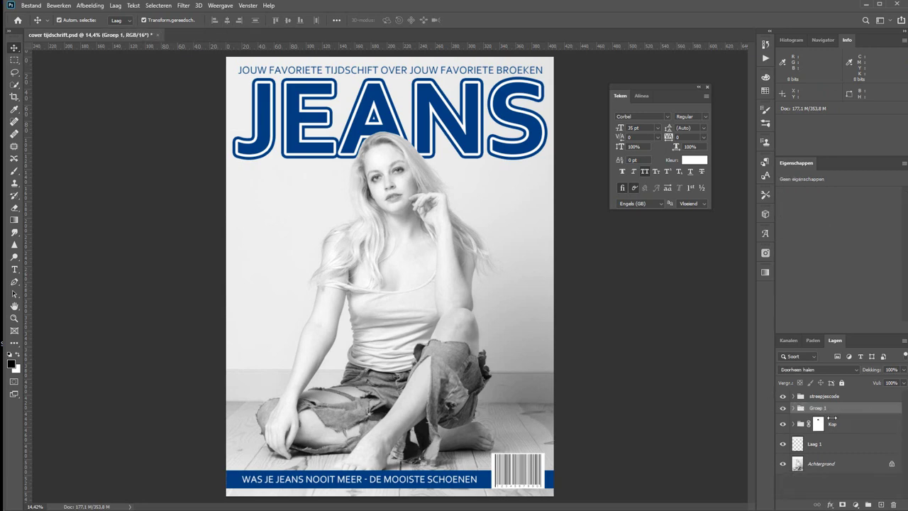
pyautogui.doubleClick(819, 409)
pyautogui.write('onderre')
pyautogui.write('gel')
pyautogui.press('Return')
# Add a new layer above the barcode and draw a circular selection left of the woman
pyautogui.click(853, 397)
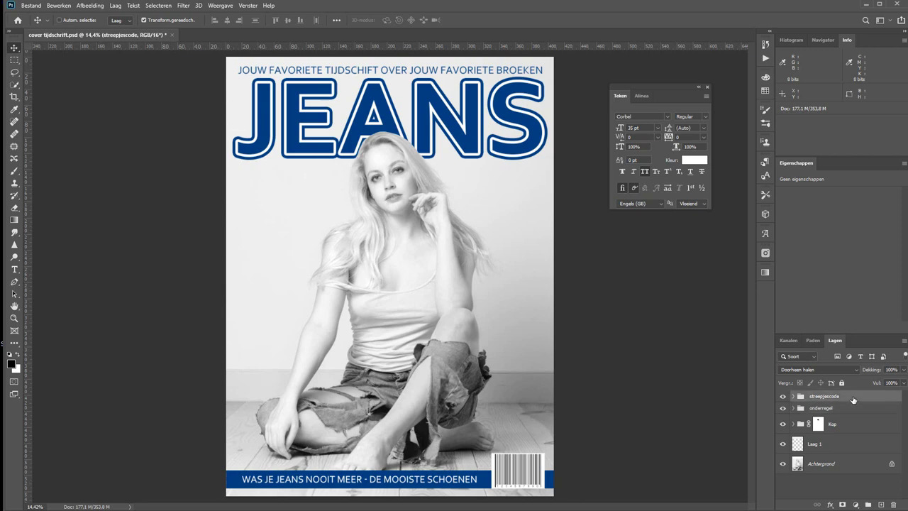
pyautogui.click(880, 505)
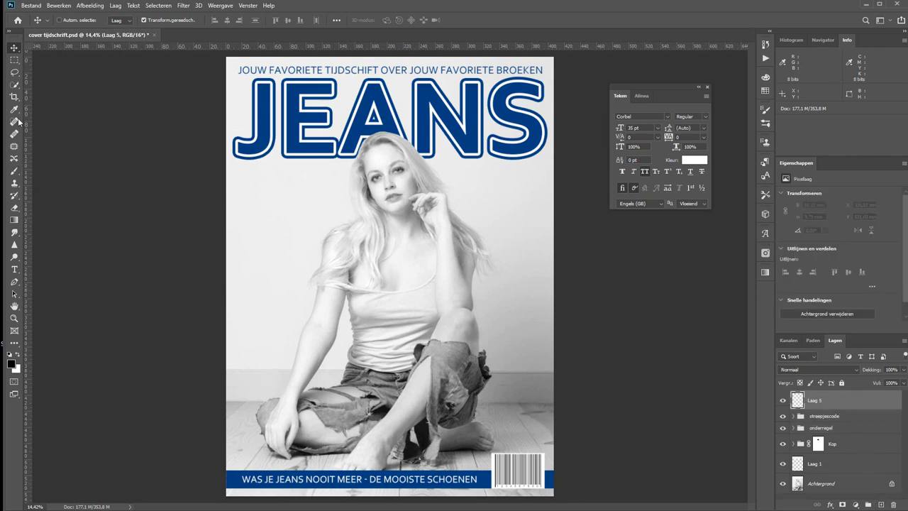
pyautogui.click(14, 60)
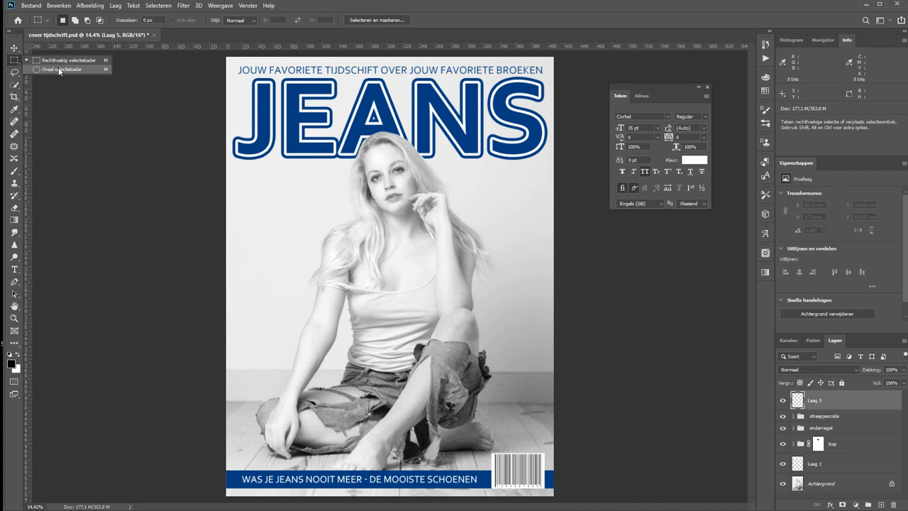
pyautogui.click(60, 69)
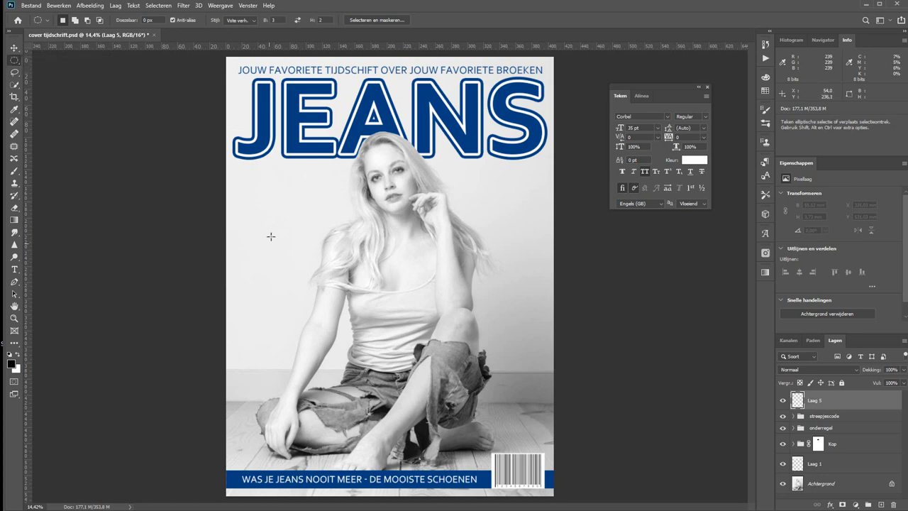
pyautogui.moveTo(256, 193); pyautogui.dragTo(366, 260)
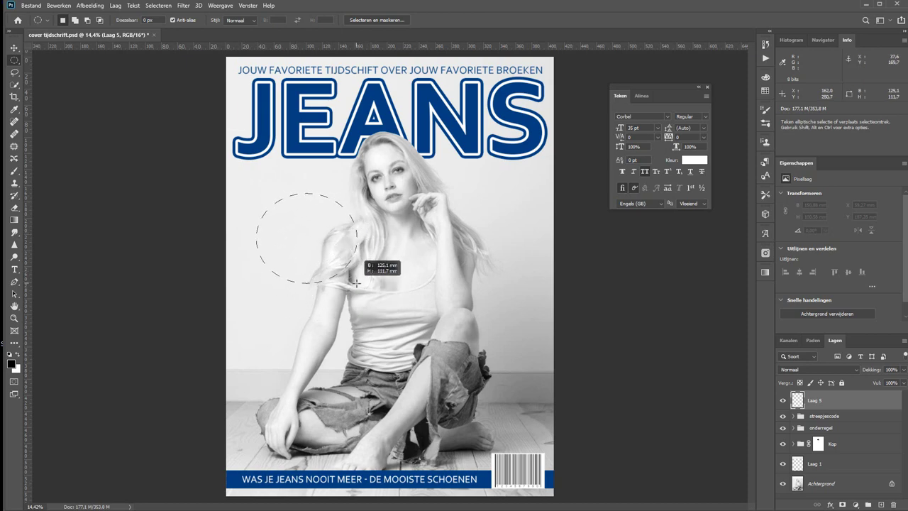
pyautogui.moveTo(367, 260)
pyautogui.mouseDown()
pyautogui.moveTo(353, 334)
pyautogui.moveTo(439, 364)
pyautogui.mouseUp()
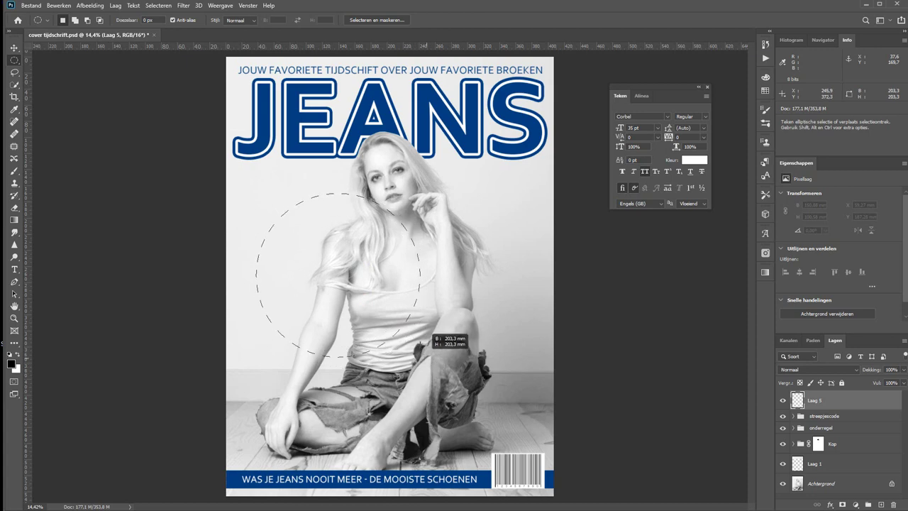
pyautogui.moveTo(438, 363); pyautogui.dragTo(437, 361)
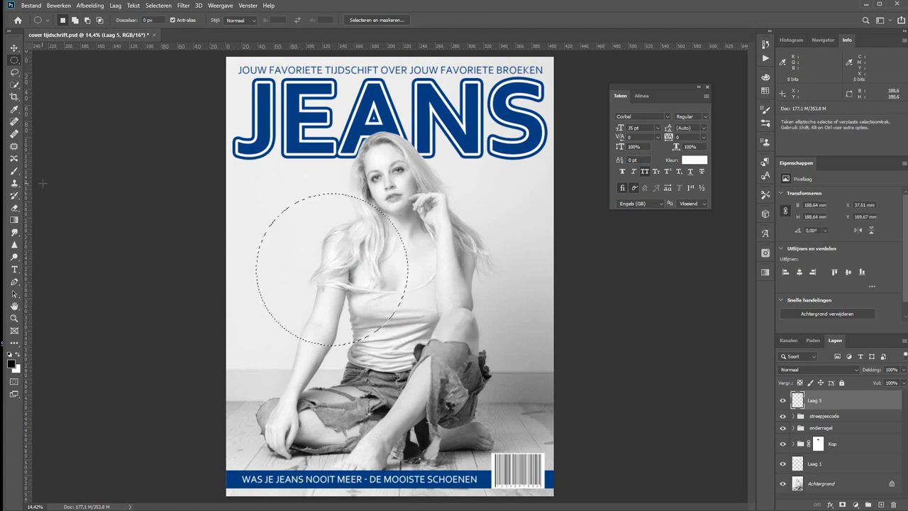
# Fill the circle with the dark blue sampled from JEANS and deselect
pyautogui.click(13, 110)
pyautogui.click(267, 120)
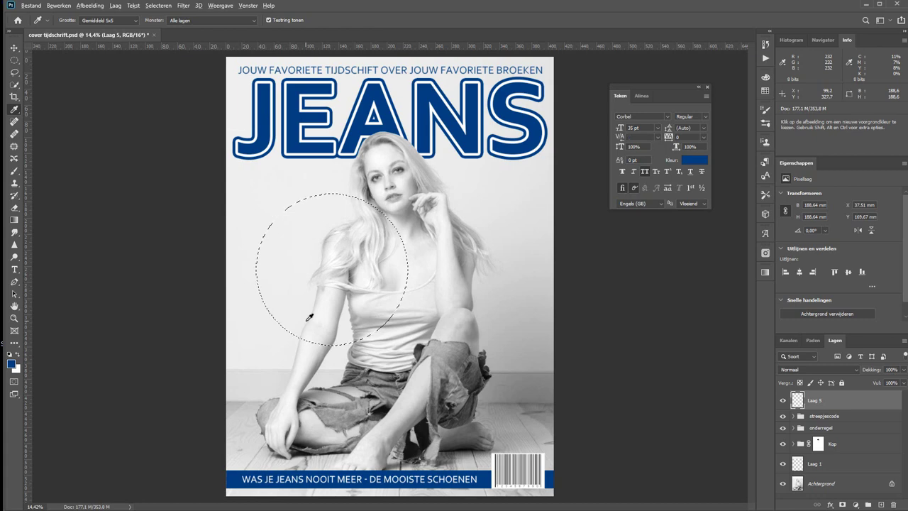
pyautogui.hotkey('alt', 'BackSpace')
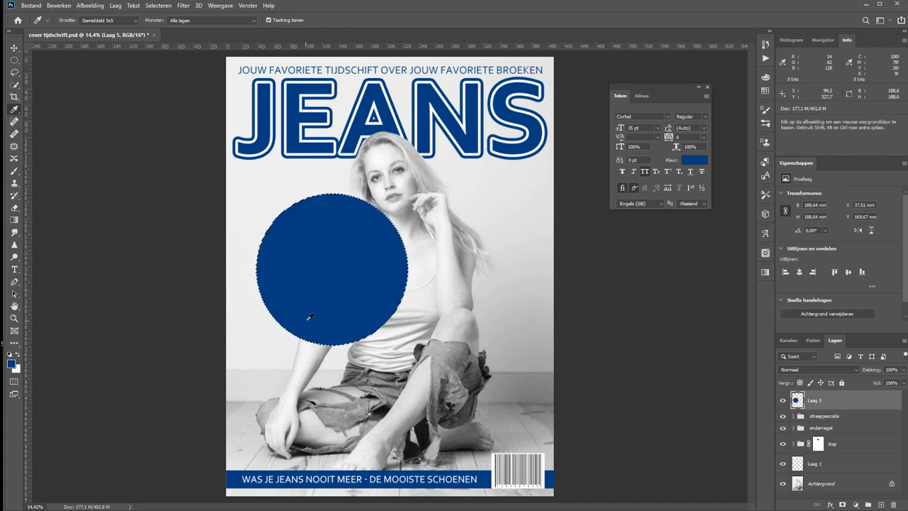
pyautogui.hotkey('ctrl', 'd')
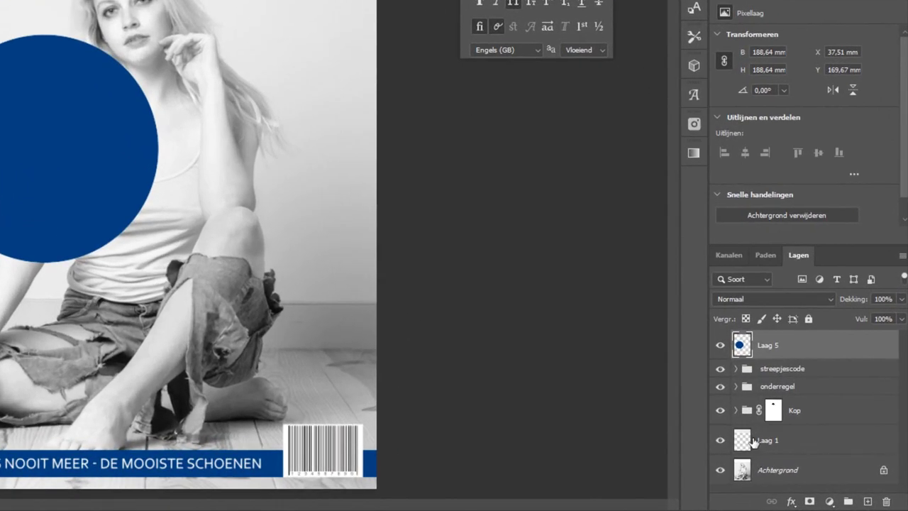
# Copy the layer style from the jeans title layer in the Kop group
pyautogui.click(735, 410)
pyautogui.scroll(-2, 751, 420)
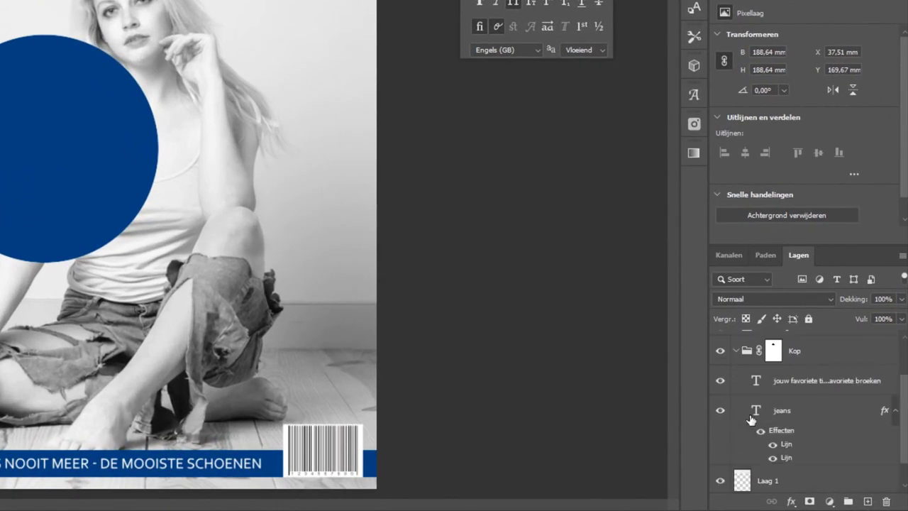
pyautogui.click(817, 437)
pyautogui.rightClick(818, 437)
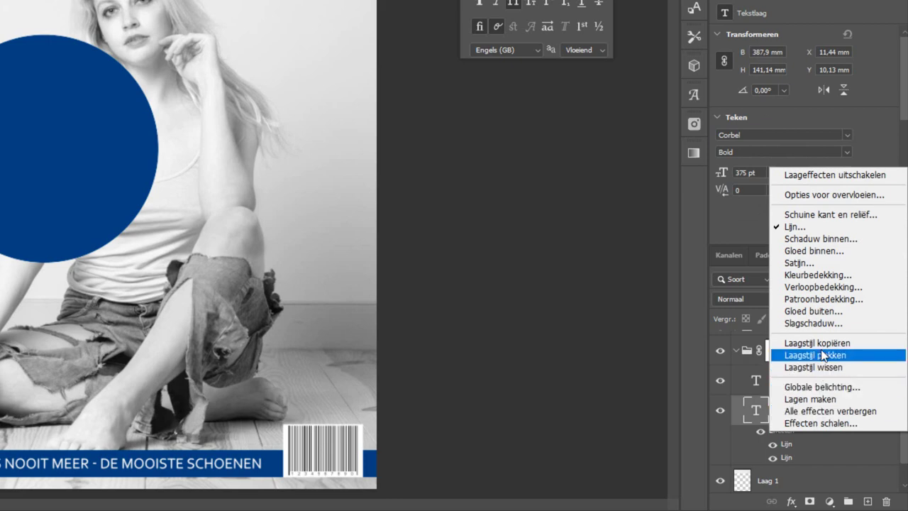
pyautogui.click(816, 342)
# Paste the jeans outline style onto the blue circle's layer Laag 5
pyautogui.scroll(2, 821, 411)
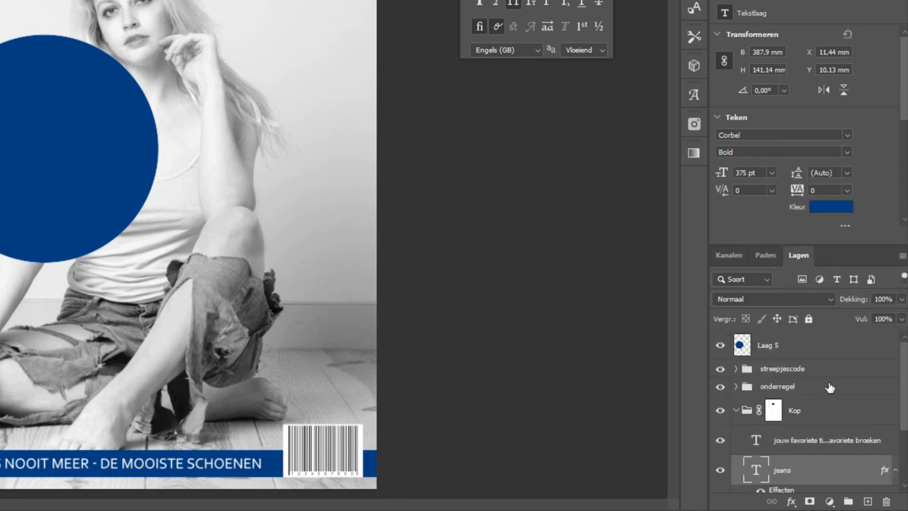
pyautogui.click(840, 344)
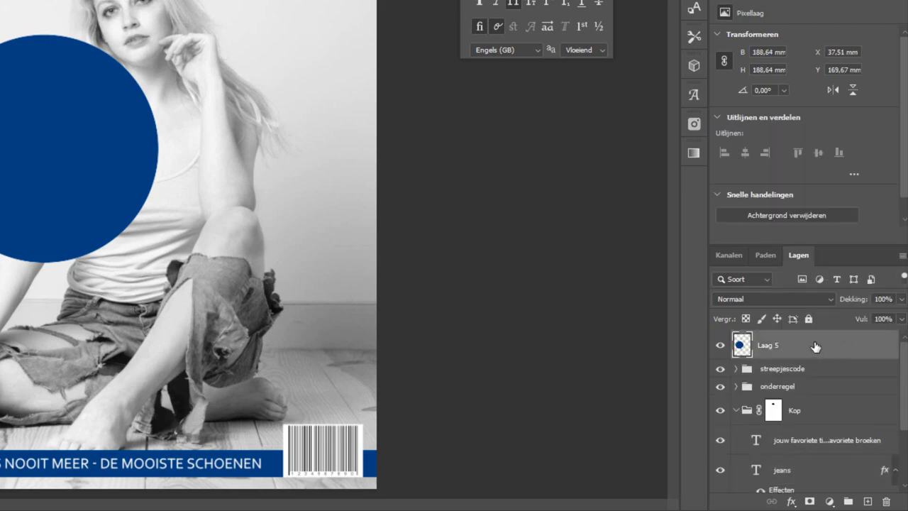
pyautogui.rightClick(814, 346)
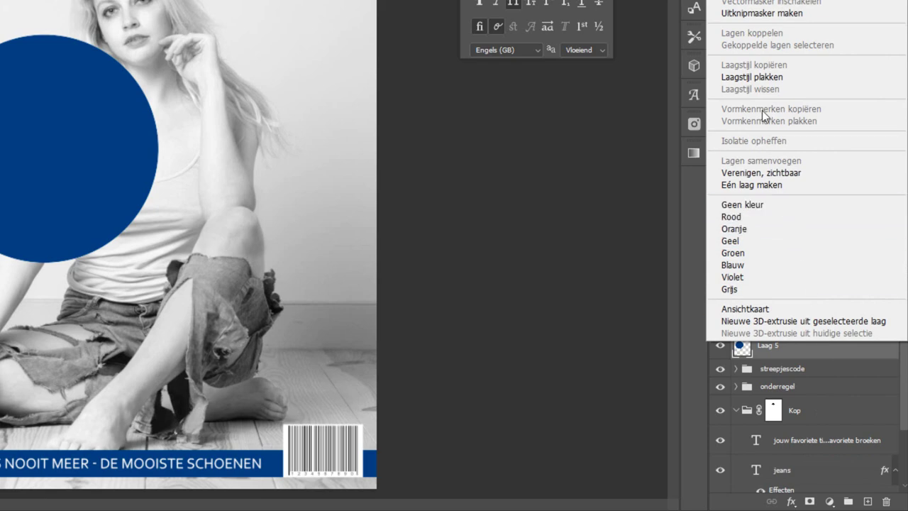
pyautogui.click(760, 76)
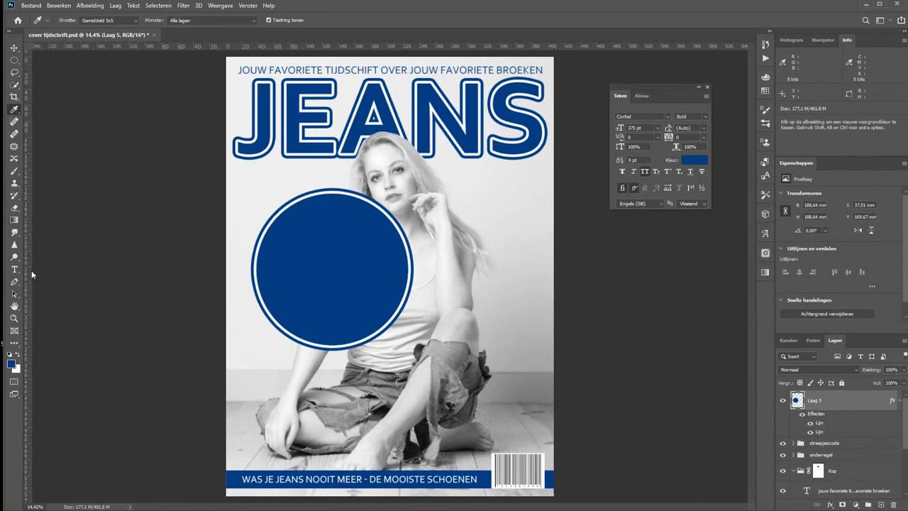
# Set the Type tool to white text at 60 pt
pyautogui.click(15, 269)
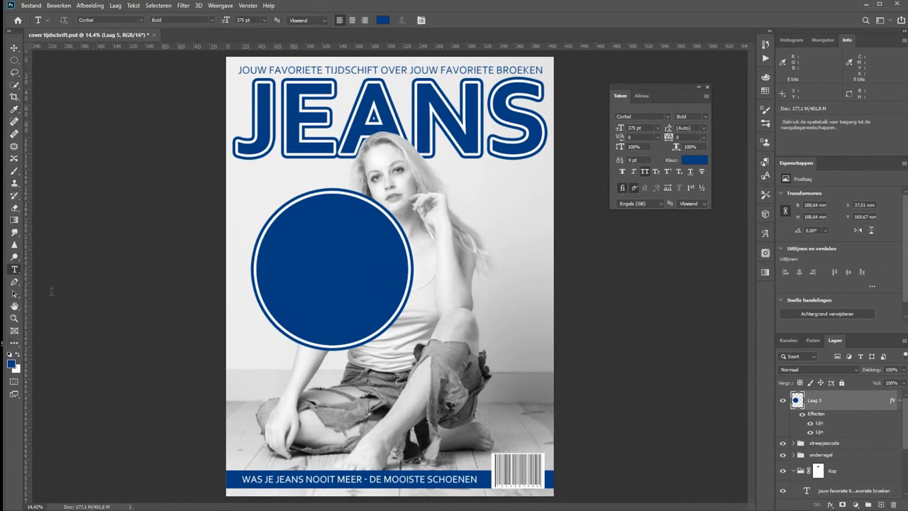
pyautogui.click(384, 21)
pyautogui.click(248, 189)
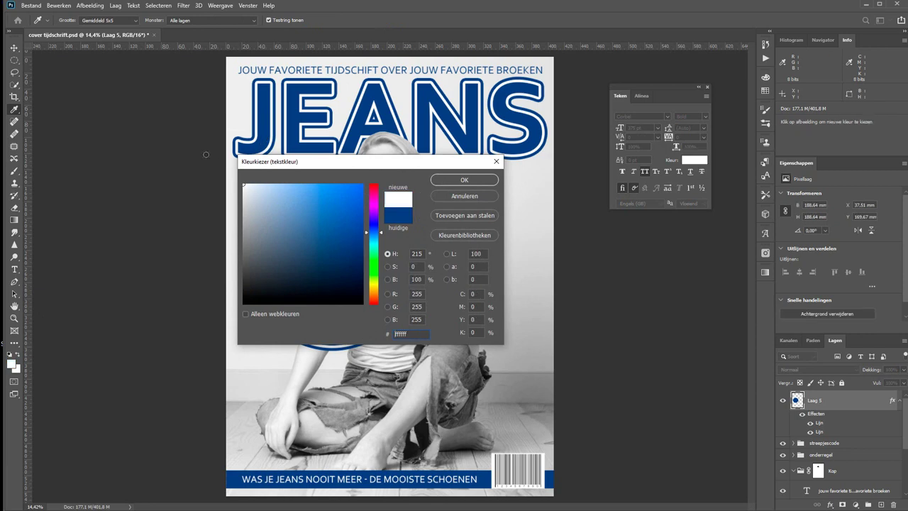
pyautogui.click(470, 176)
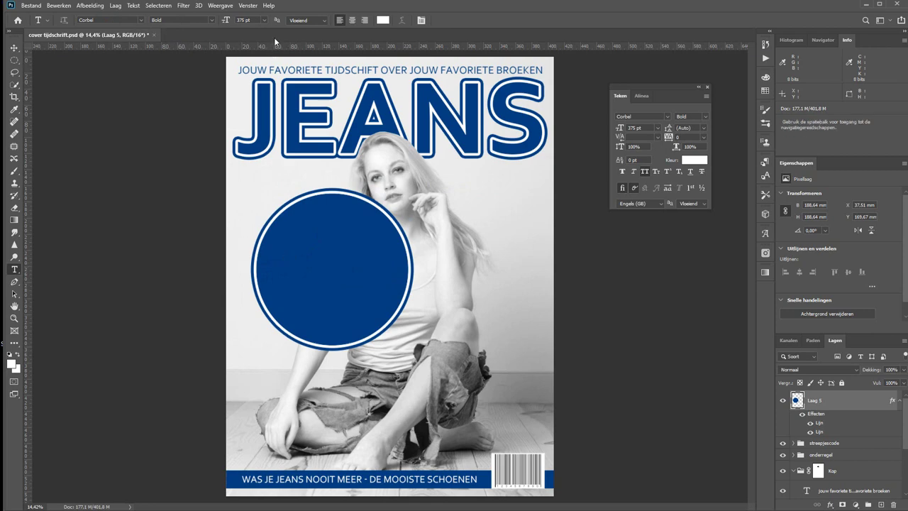
pyautogui.click(266, 21)
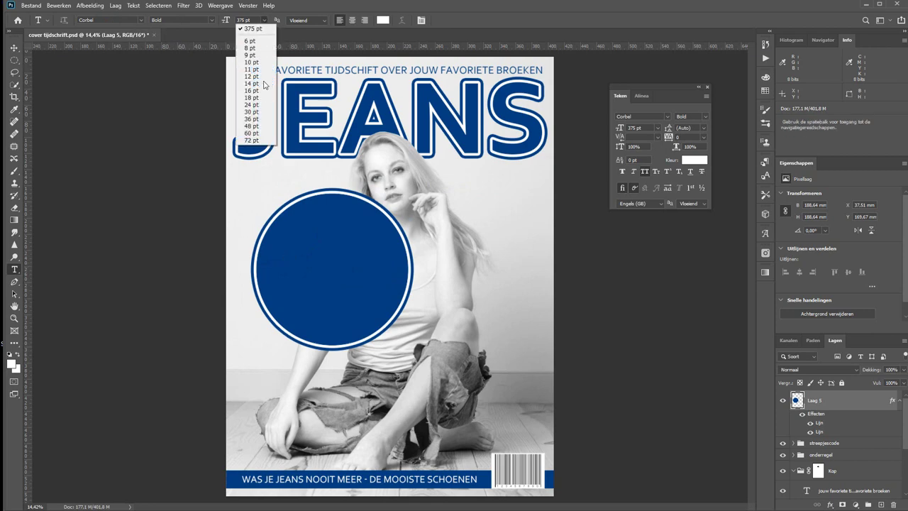
pyautogui.click(256, 133)
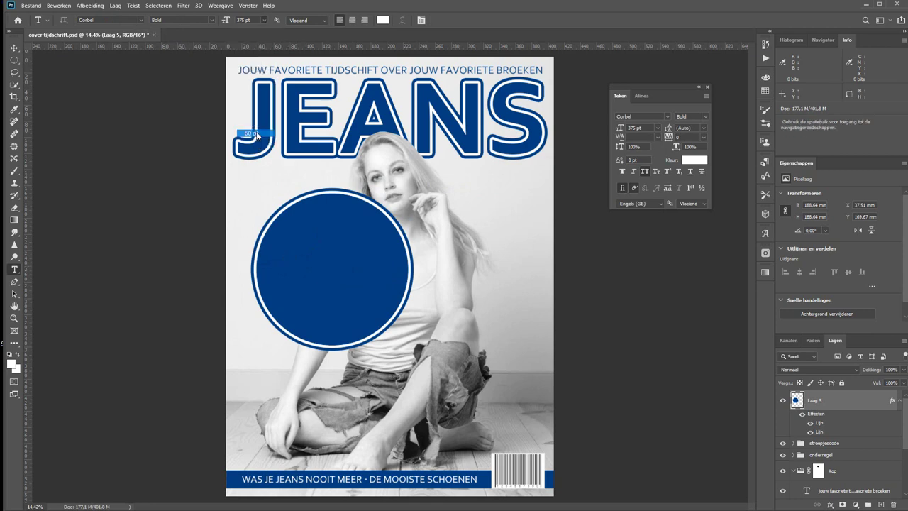
# Type DE MOOISTE ZOMERJEANS inside the circle and centre it there
pyautogui.click(296, 254)
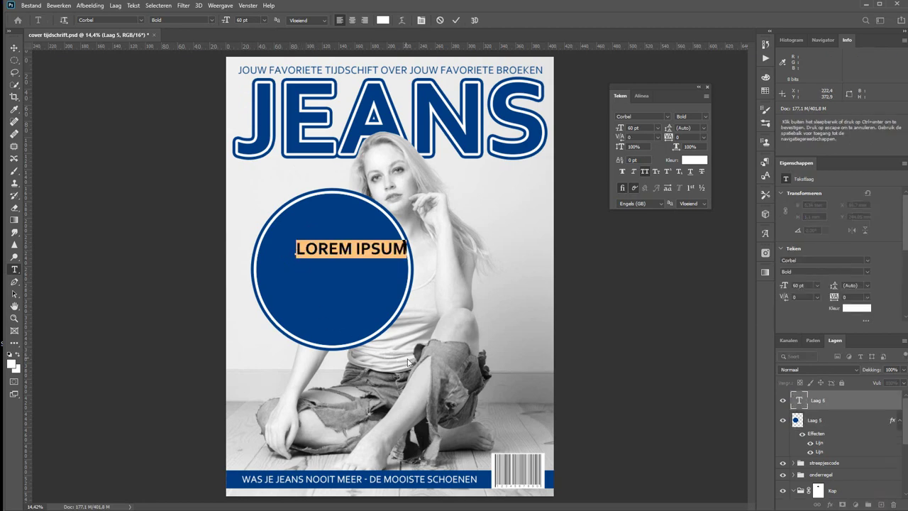
pyautogui.write('DE MO')
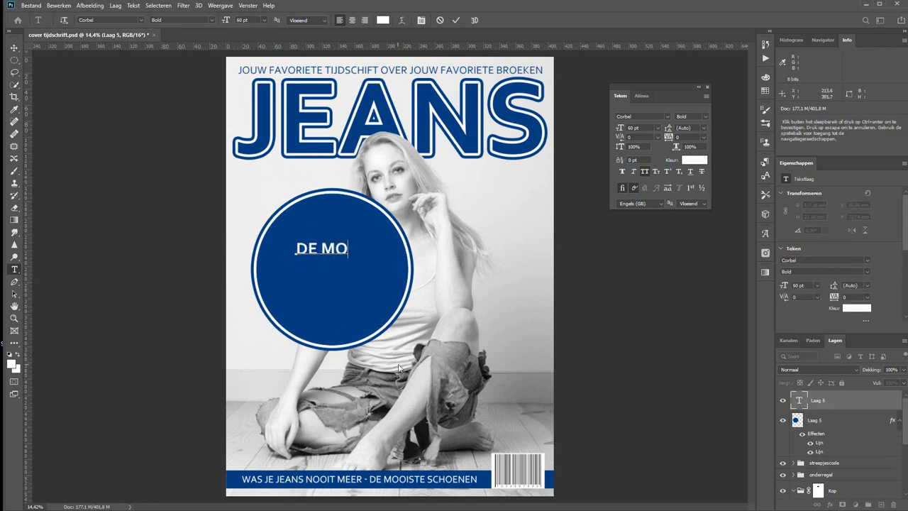
pyautogui.write('OISTE ')
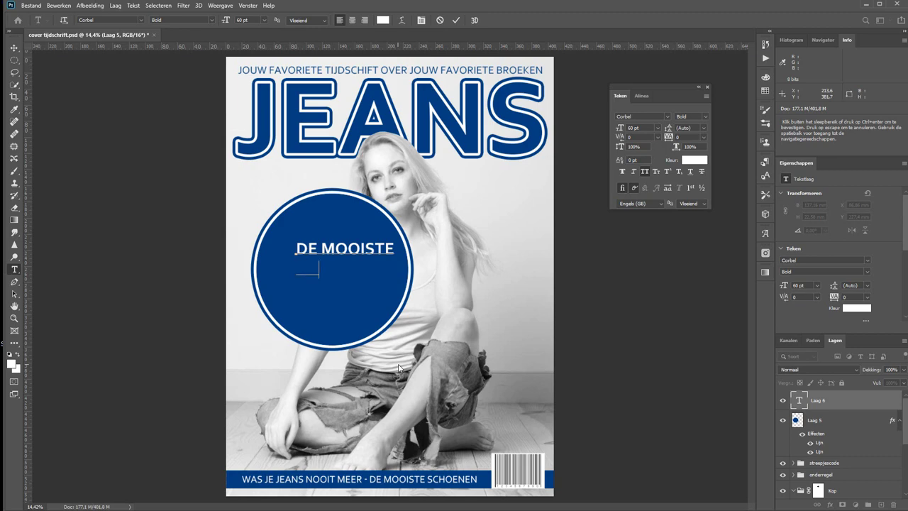
pyautogui.write('ZOMERJEANS')
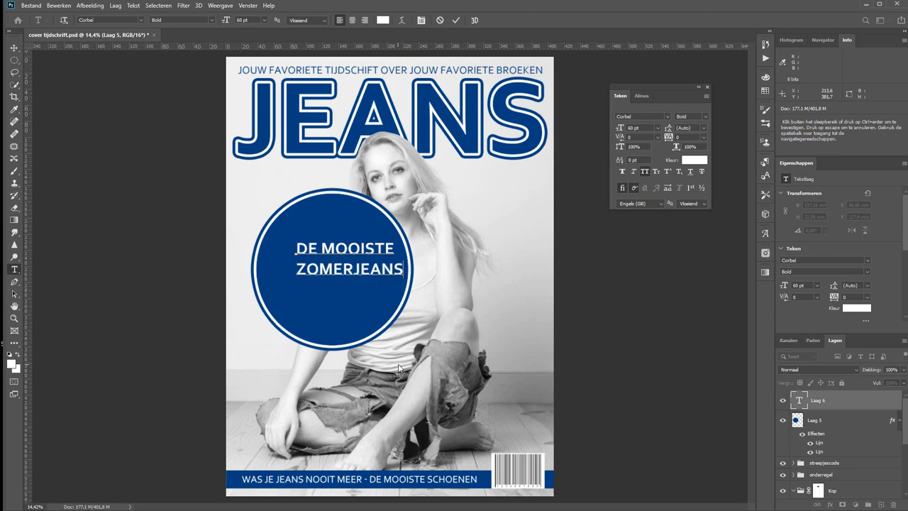
pyautogui.click(454, 19)
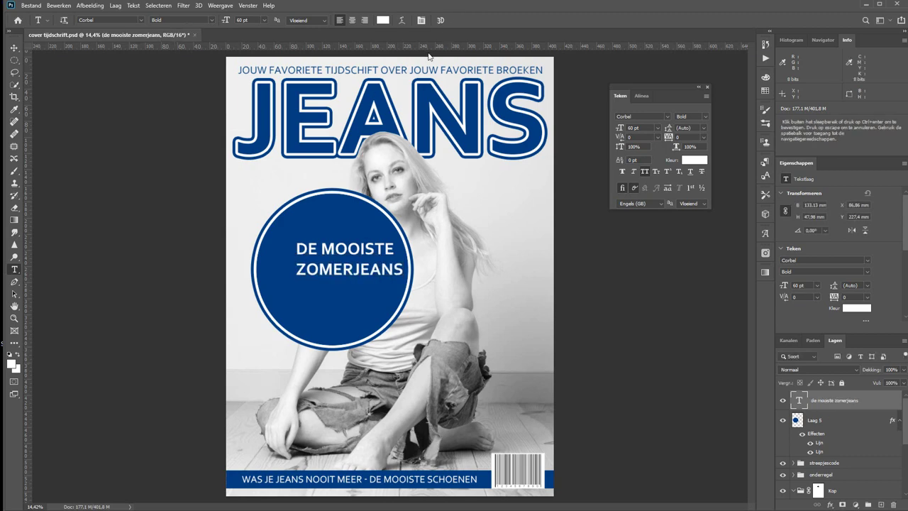
pyautogui.press('v')
pyautogui.moveTo(356, 252); pyautogui.dragTo(342, 264)
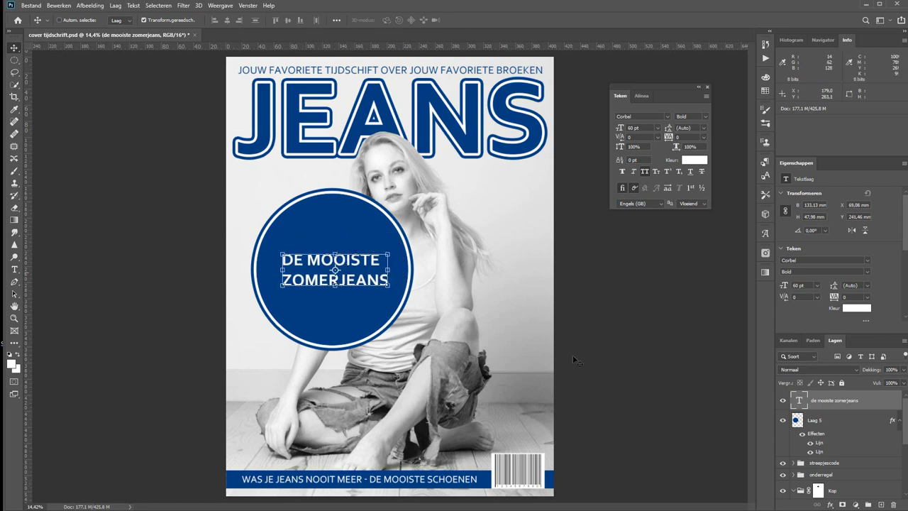
# Squash the Laag 5 circle into a 165 × 72 mm oval tightly framing the headline text
pyautogui.click(844, 422)
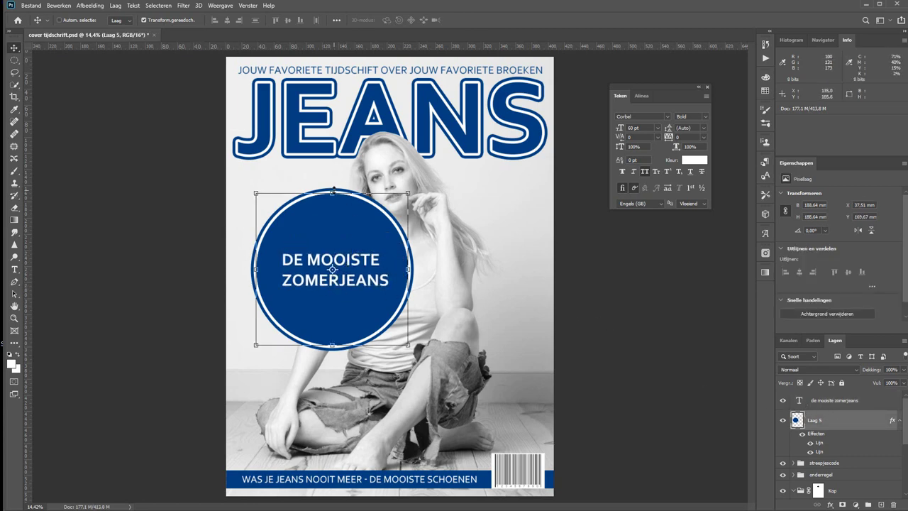
pyautogui.moveTo(331, 193); pyautogui.dragTo(332, 237)
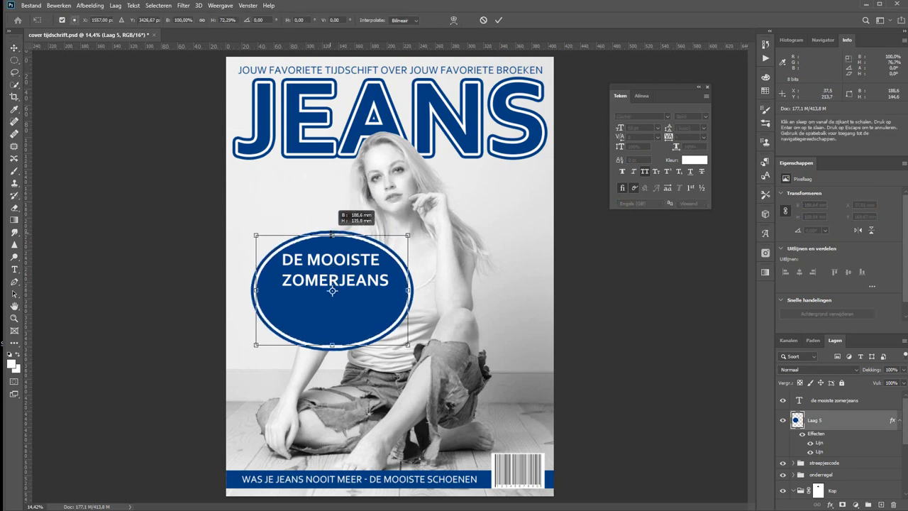
pyautogui.moveTo(332, 345); pyautogui.dragTo(331, 299)
pyautogui.moveTo(407, 238); pyautogui.dragTo(389, 244)
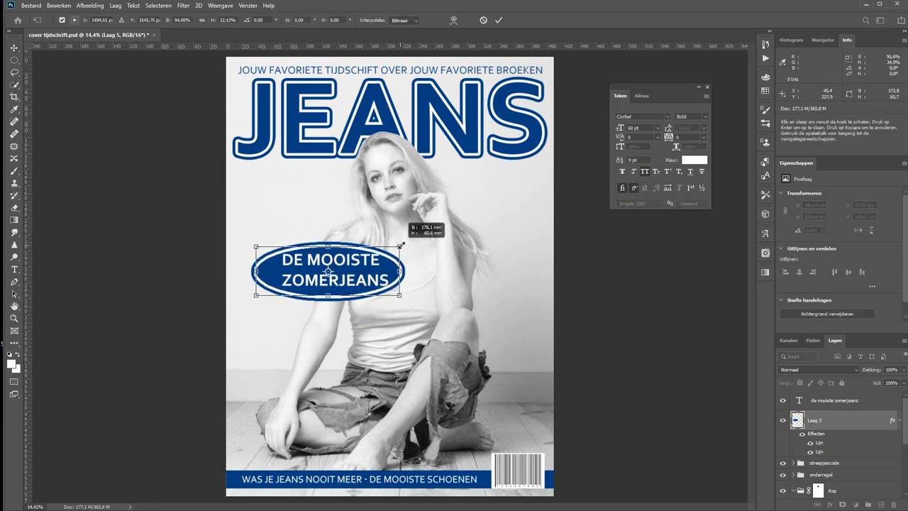
pyautogui.moveTo(274, 274); pyautogui.dragTo(286, 275)
pyautogui.moveTo(334, 245)
pyautogui.mouseDown()
pyautogui.moveTo(309, 269)
pyautogui.moveTo(298, 241)
pyautogui.mouseUp()
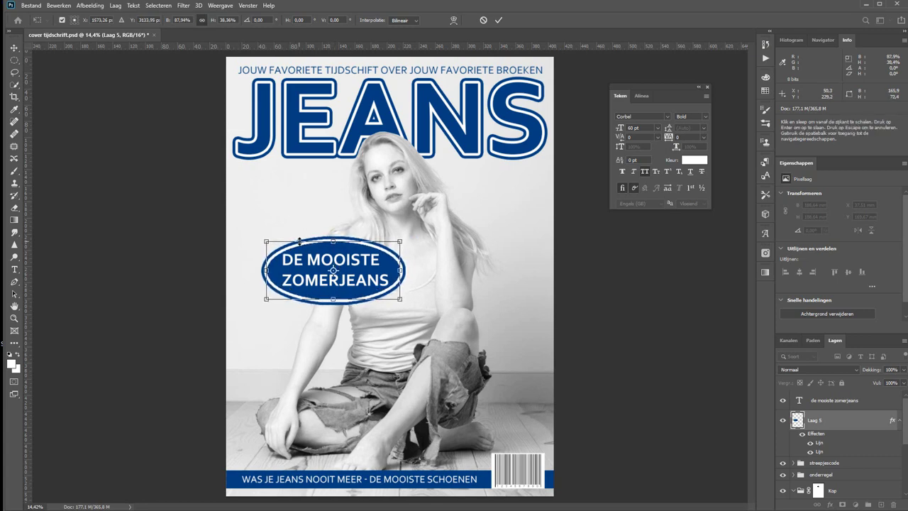
pyautogui.press('Return')
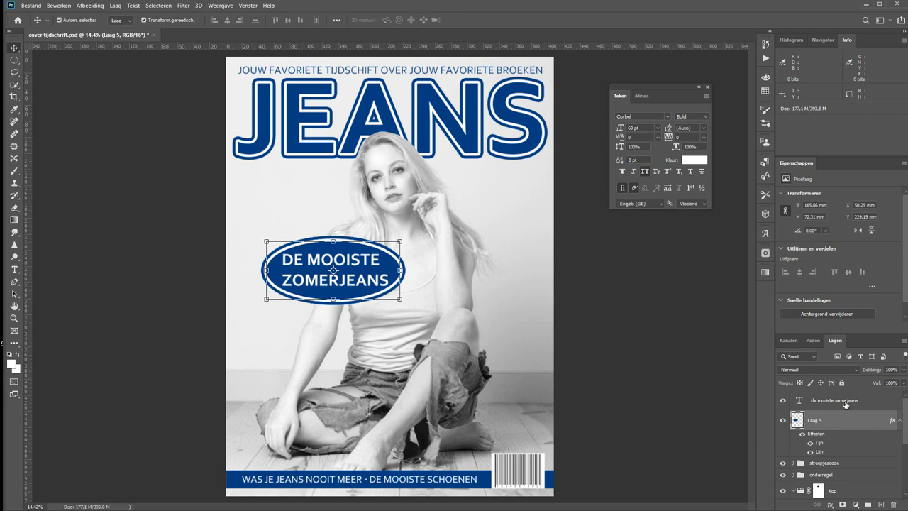
pyautogui.keyDown('shift'); pyautogui.click(871, 402); pyautogui.keyUp('shift')
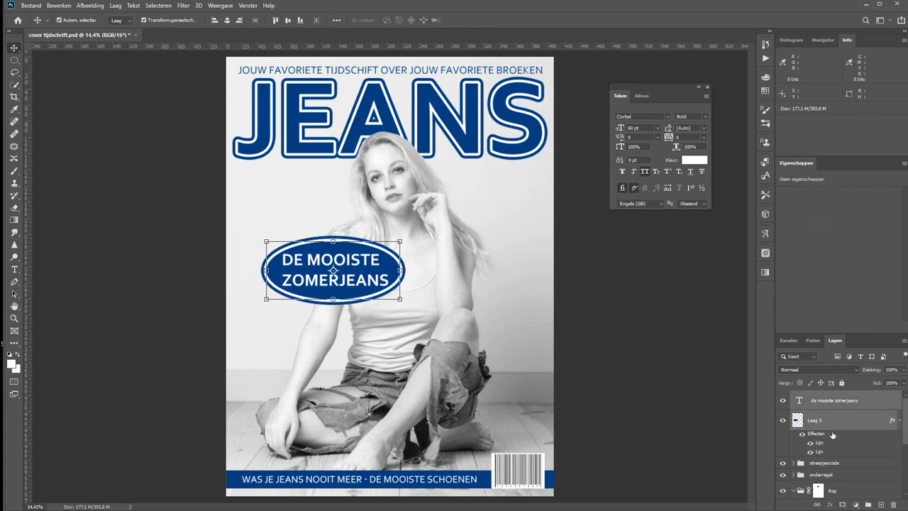
# Group the oval sticker with its text and name the group 'balon'
pyautogui.hotkey('ctrl', 'g')
pyautogui.doubleClick(816, 396)
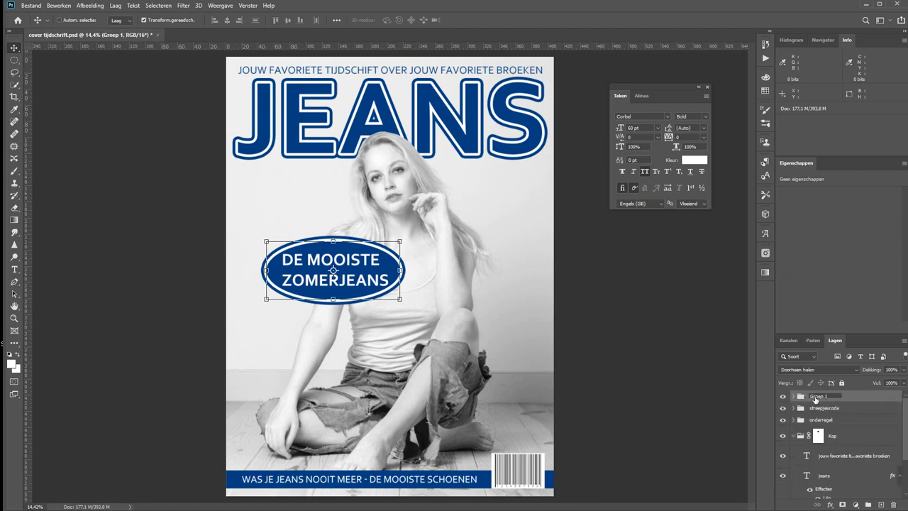
pyautogui.write('balon')
pyautogui.press('Return')
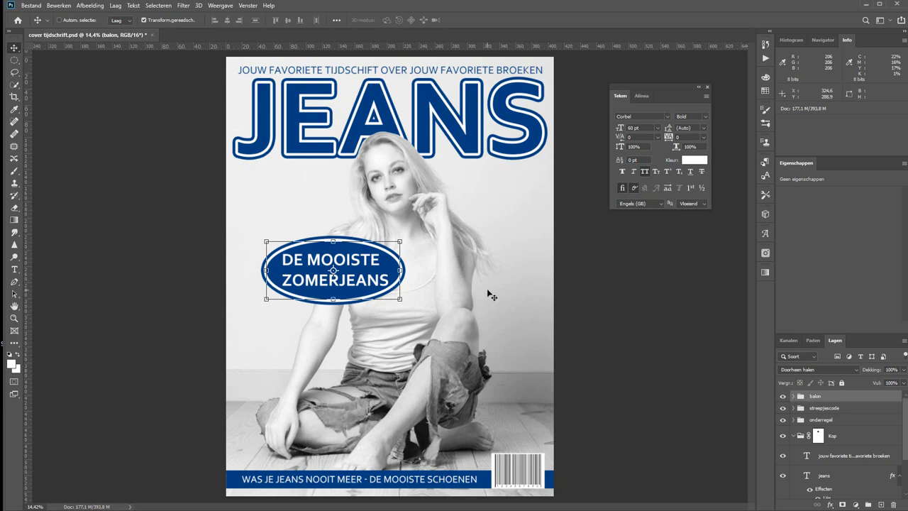
# Tilt the balon sticker about 21° counter-clockwise, shrink it to ~75%, and place it on the cover's left edge
pyautogui.moveTo(383, 265)
pyautogui.mouseDown()
pyautogui.moveTo(474, 199)
pyautogui.moveTo(383, 295)
pyautogui.mouseUp()
pyautogui.moveTo(402, 261); pyautogui.dragTo(384, 239)
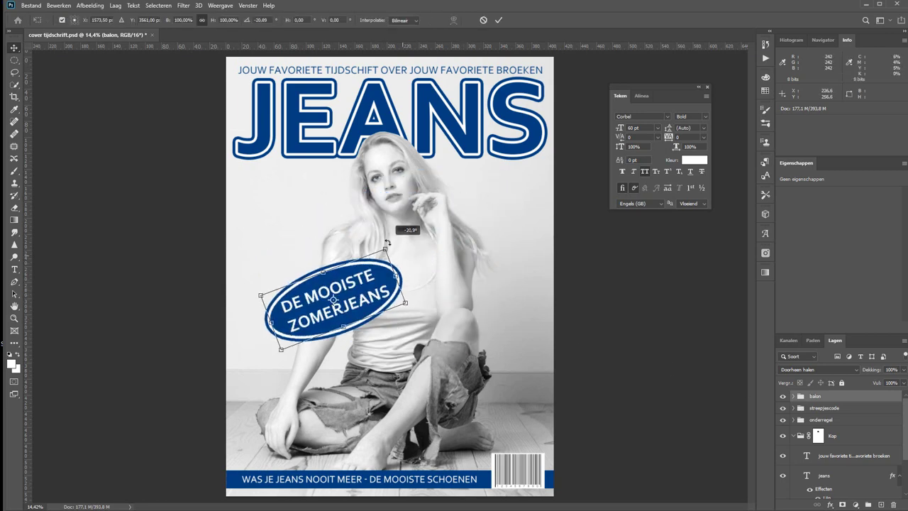
pyautogui.moveTo(366, 286)
pyautogui.mouseDown()
pyautogui.moveTo(317, 211)
pyautogui.moveTo(353, 218)
pyautogui.mouseUp()
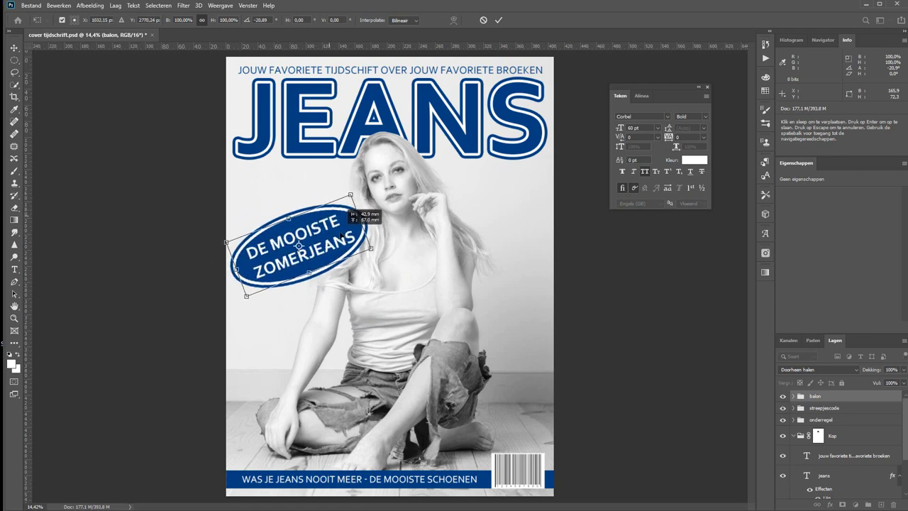
pyautogui.moveTo(364, 182); pyautogui.dragTo(283, 282)
pyautogui.moveTo(320, 257)
pyautogui.mouseDown()
pyautogui.moveTo(302, 257)
pyautogui.moveTo(264, 290)
pyautogui.moveTo(282, 284)
pyautogui.moveTo(220, 283)
pyautogui.moveTo(354, 290)
pyautogui.mouseUp()
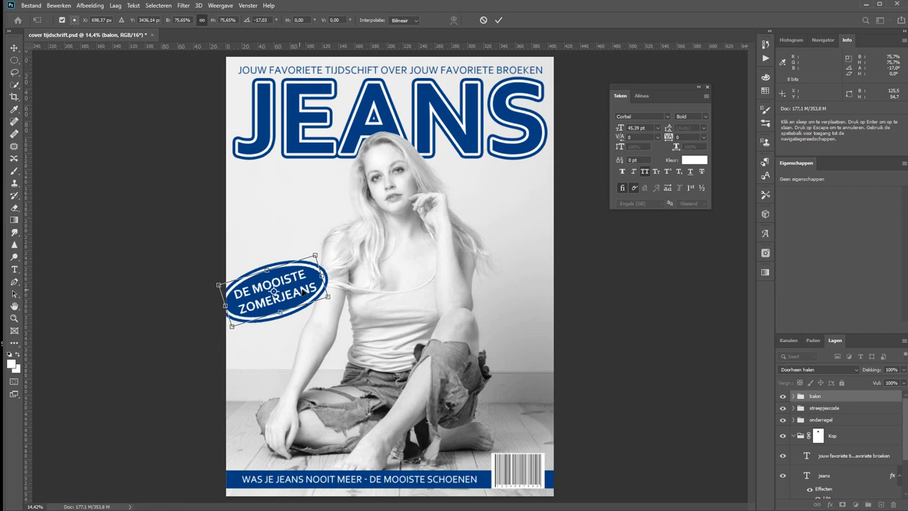
pyautogui.click(378, 322)
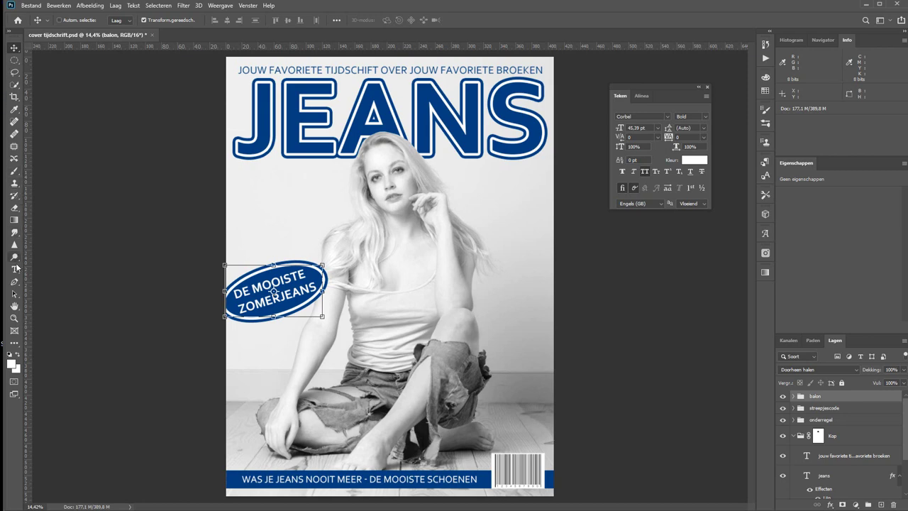
# Add right-aligned white text over the photo: a first-name line, then 'WAAROM OOK JIJ JE FAVORIETE / JEANS MOET SCHEUREN'
pyautogui.click(14, 269)
pyautogui.click(407, 319)
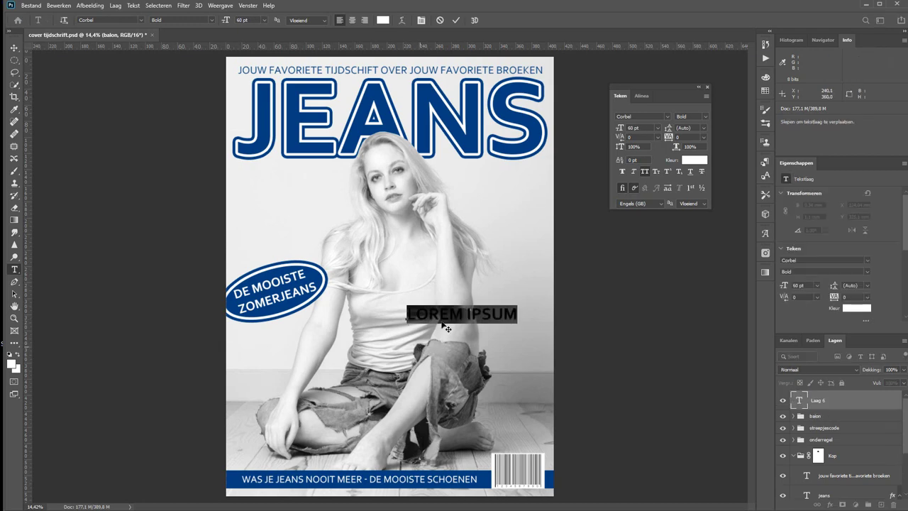
pyautogui.click(365, 21)
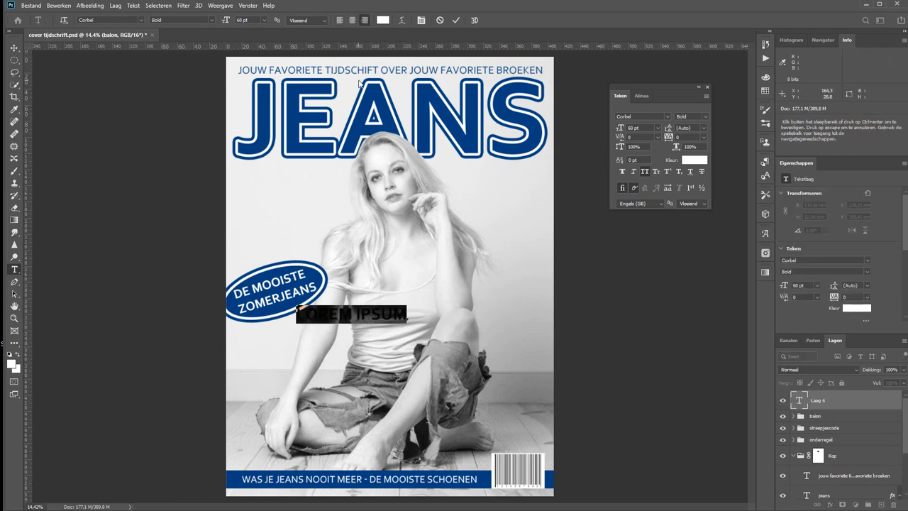
pyautogui.write('E')
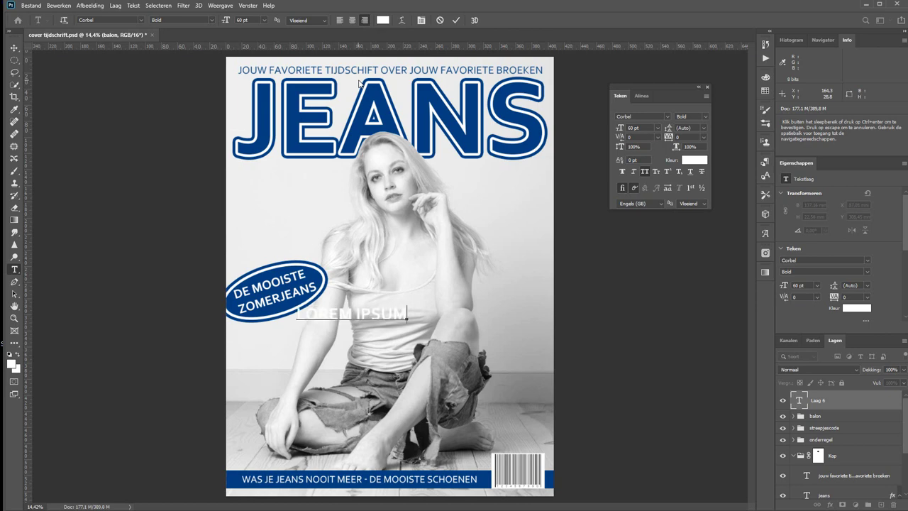
pyautogui.write('ILEEN')
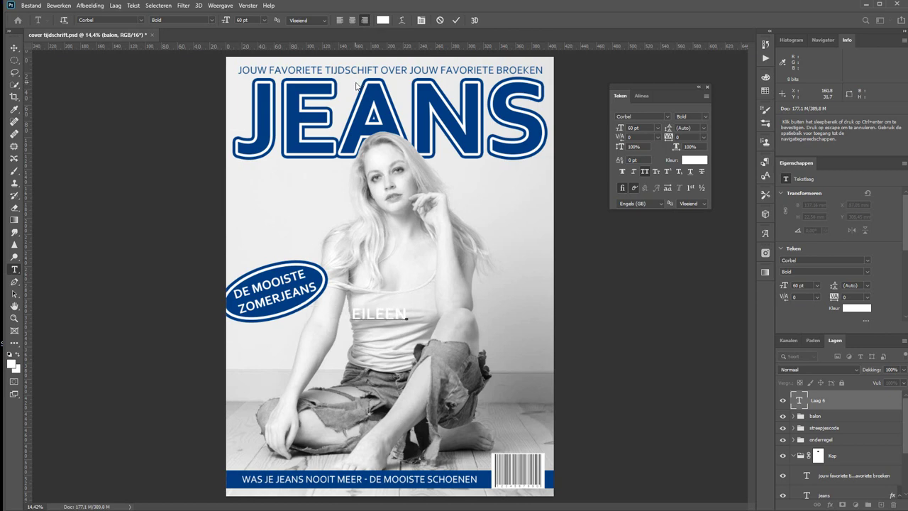
pyautogui.hotkey('ctrl', 'Return')
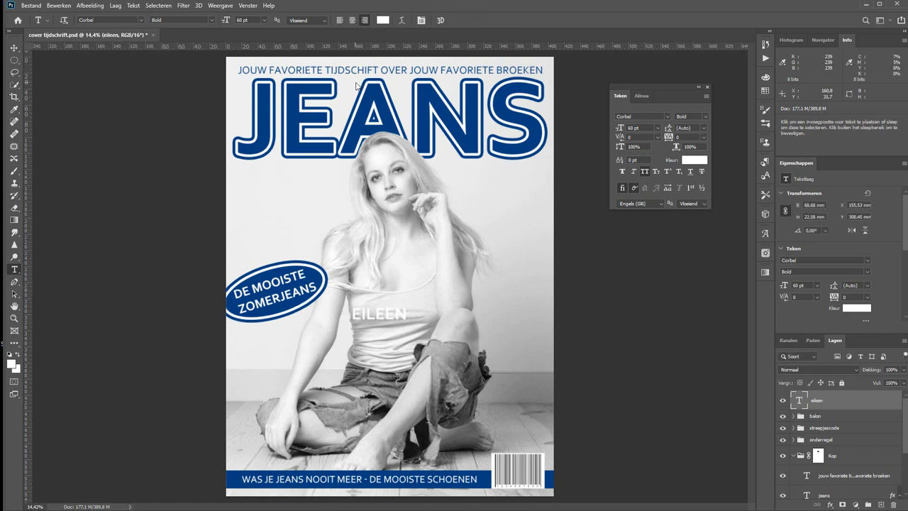
pyautogui.write('WAAROM')
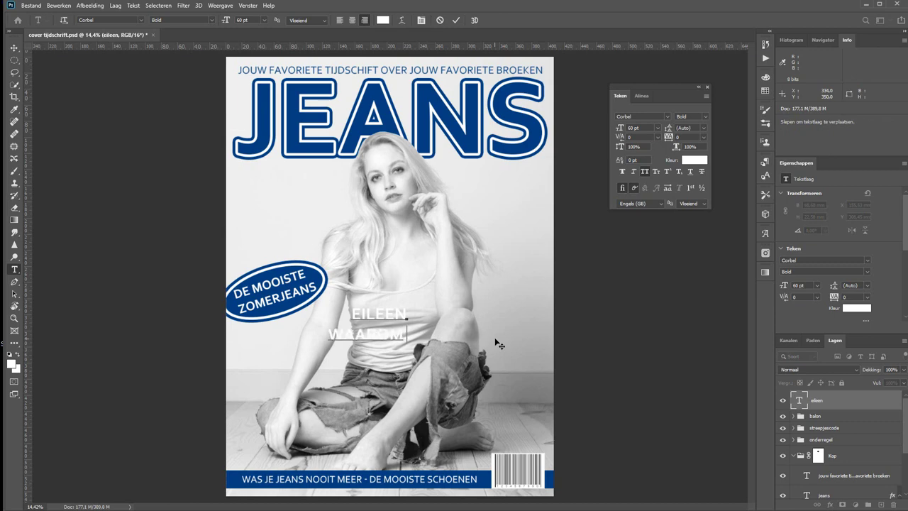
pyautogui.write(' OOK JIJ')
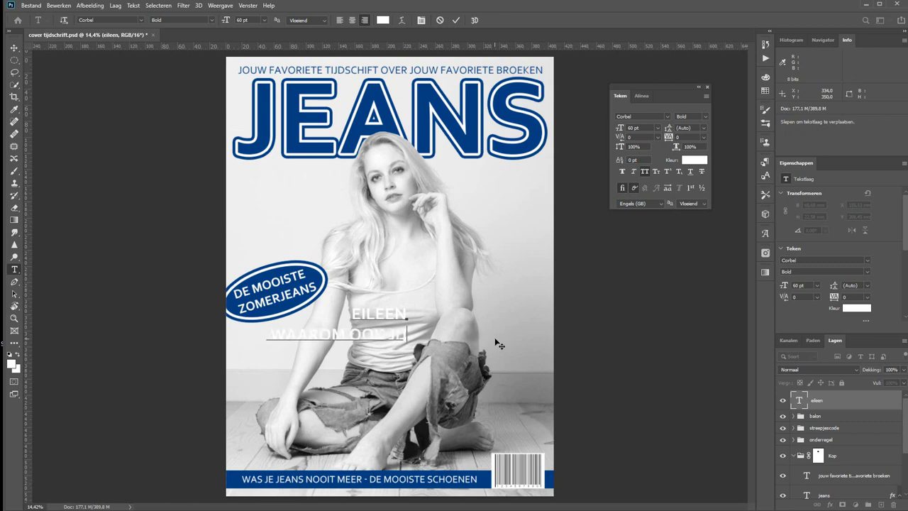
pyautogui.write(' JE')
pyautogui.write('fav')
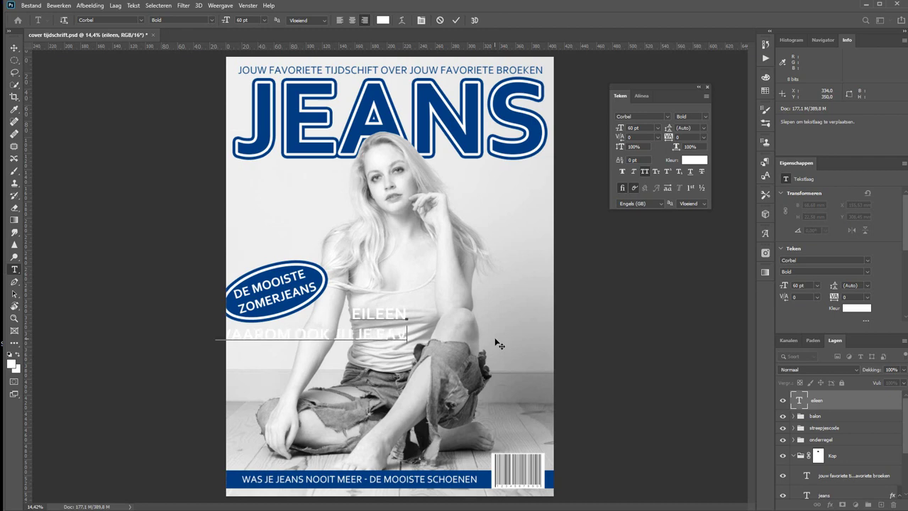
pyautogui.write('oriete')
pyautogui.press('Return')
pyautogui.write('JE FAVORIETE EANS M')
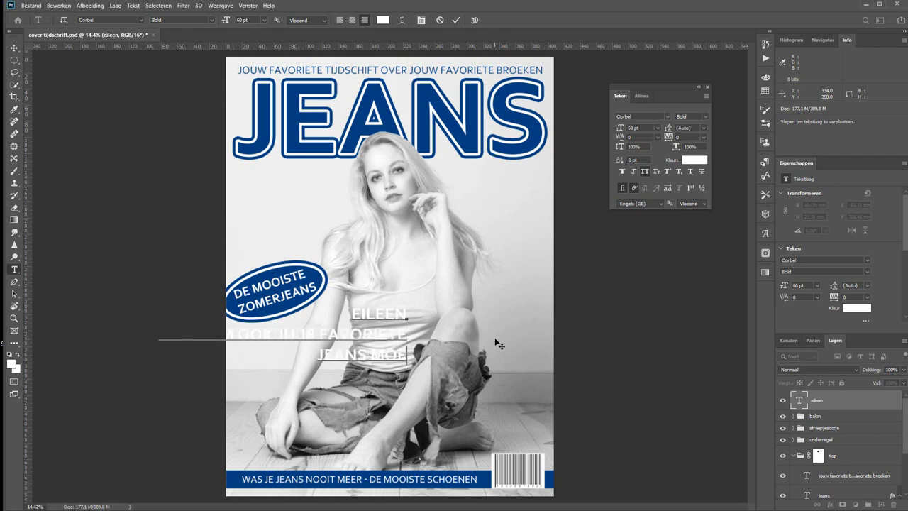
pyautogui.write('OET SCHEUREN')
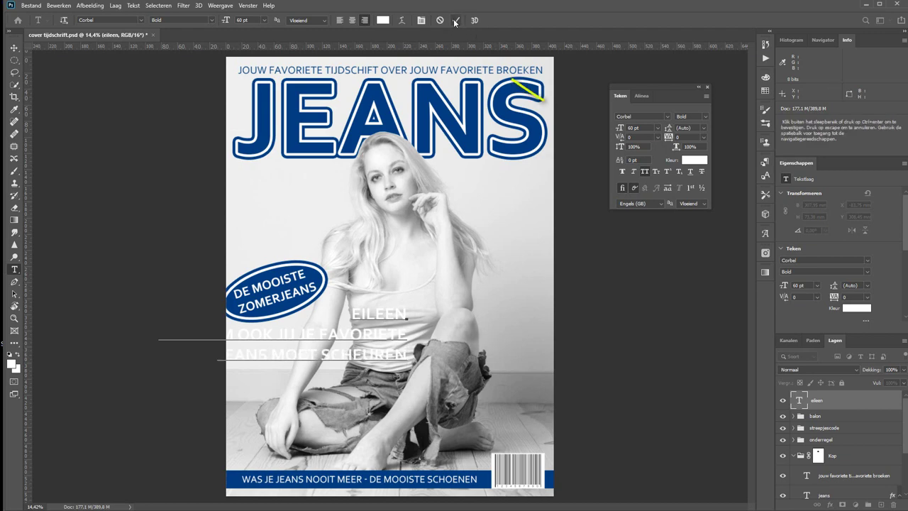
pyautogui.click(456, 21)
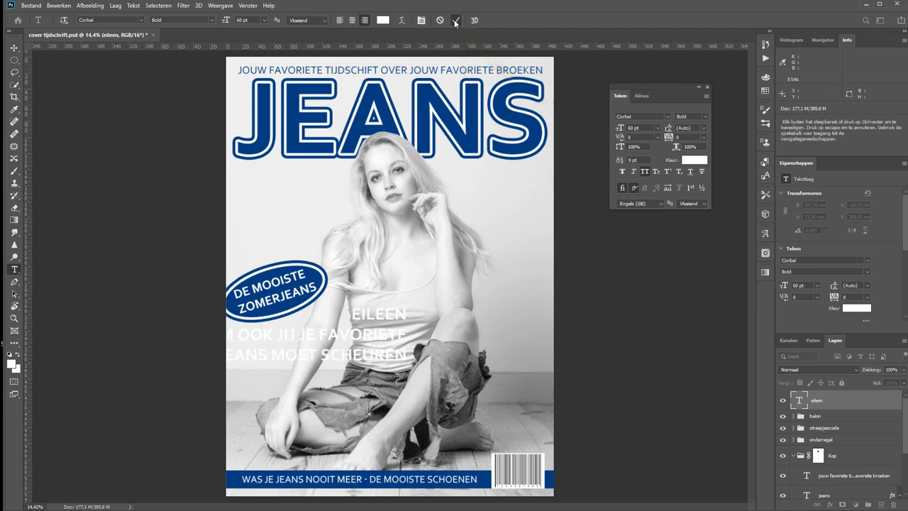
# Move the headline to the photo's lower right and color it with the JEANS title's blue
pyautogui.press('v')
pyautogui.moveTo(330, 357); pyautogui.dragTo(469, 398)
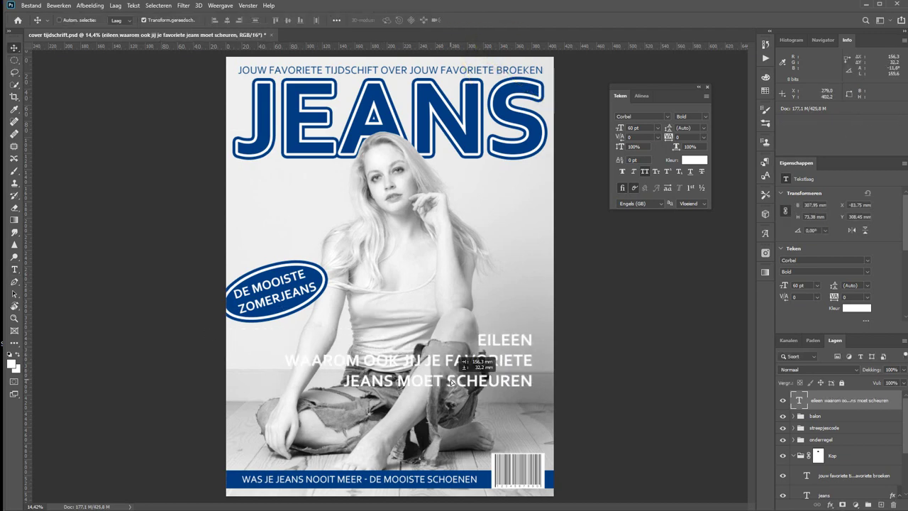
pyautogui.click(694, 160)
pyautogui.click(331, 122)
pyautogui.click(451, 181)
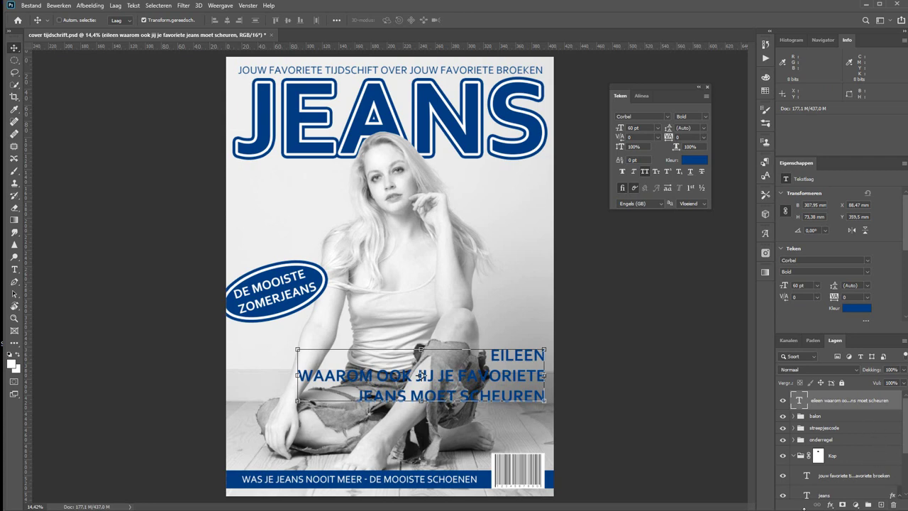
# Paste the JEANS outline layer style onto the headline and zoom in on it
pyautogui.rightClick(866, 405)
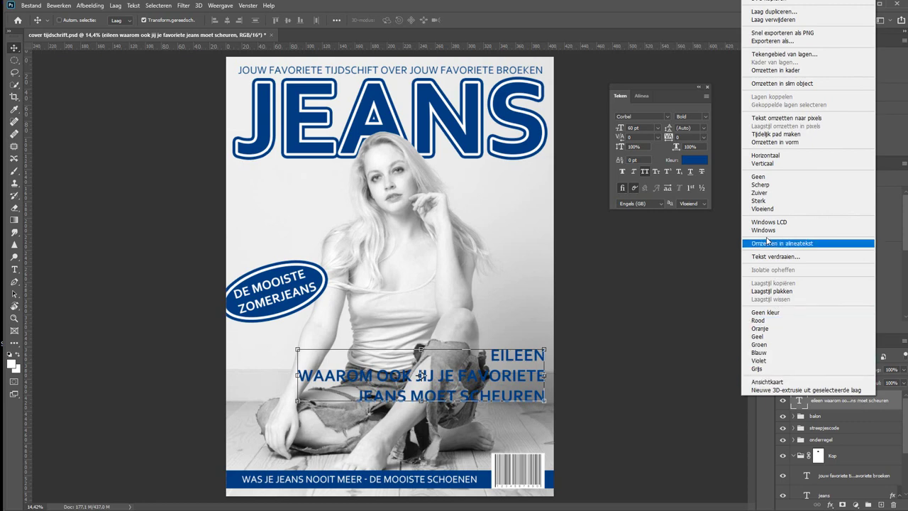
pyautogui.click(778, 291)
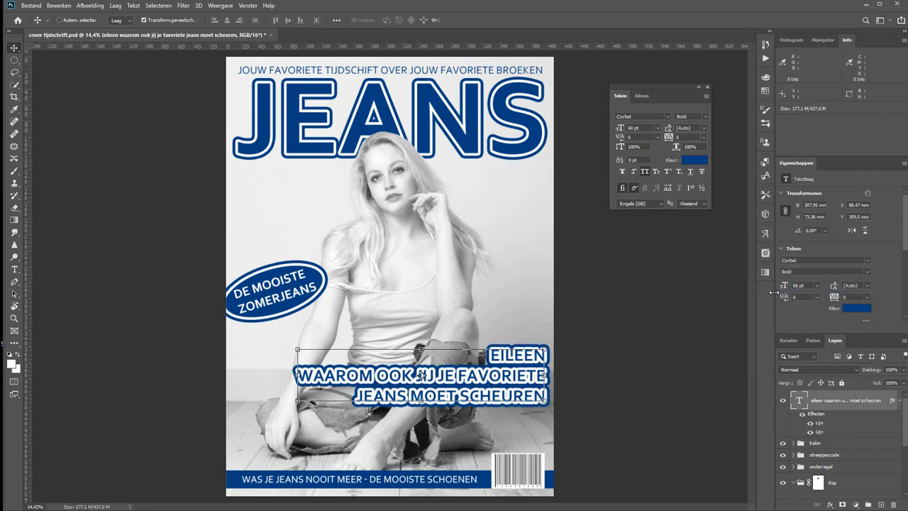
pyautogui.press('z')
pyautogui.click(496, 269)
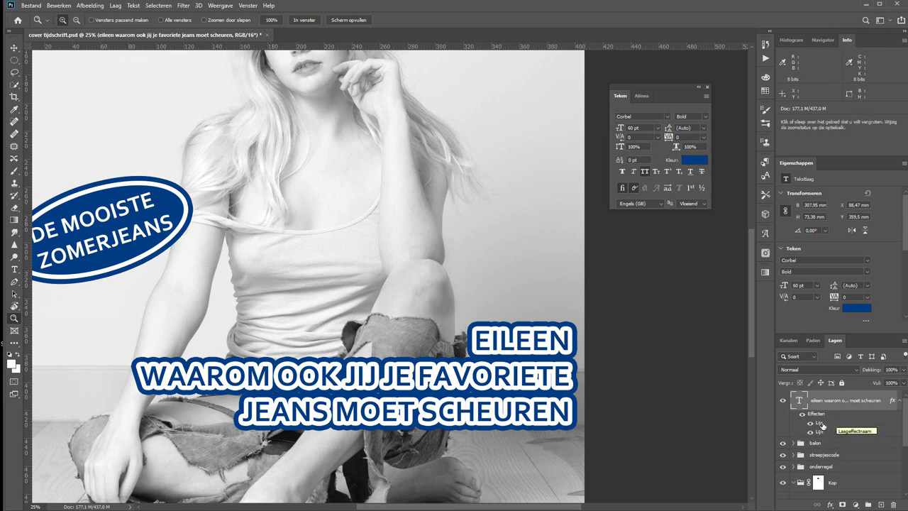
# Thin the headline's white stroke from 38 to 10 px and its blue stroke to 10 px
pyautogui.doubleClick(820, 423)
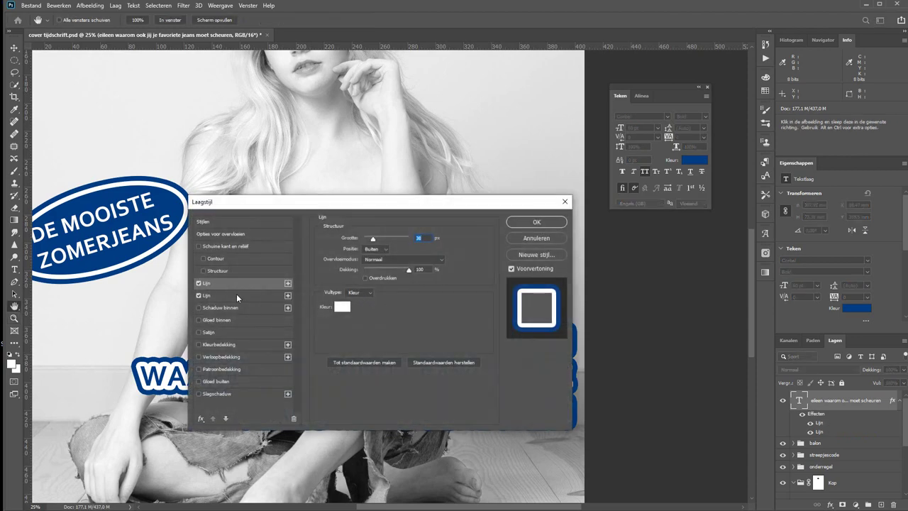
pyautogui.moveTo(474, 197); pyautogui.dragTo(470, 201)
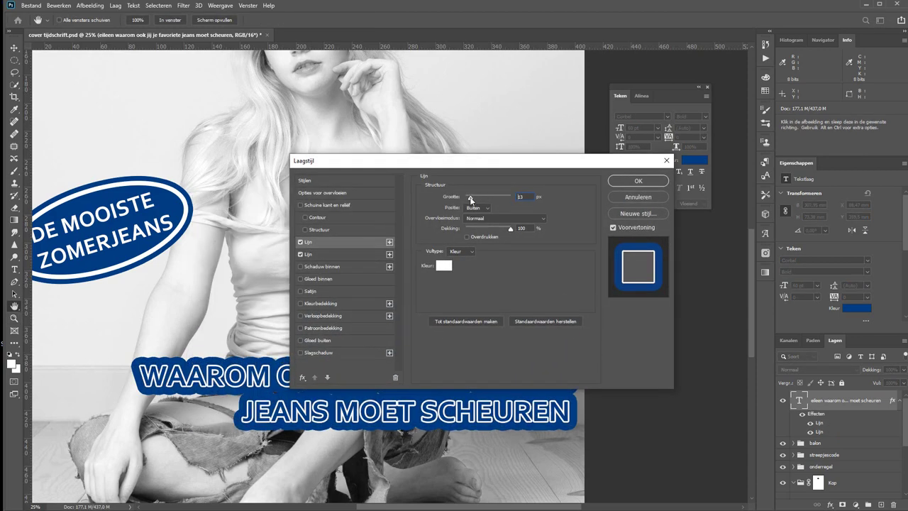
pyautogui.click(343, 253)
pyautogui.moveTo(482, 198); pyautogui.dragTo(471, 198)
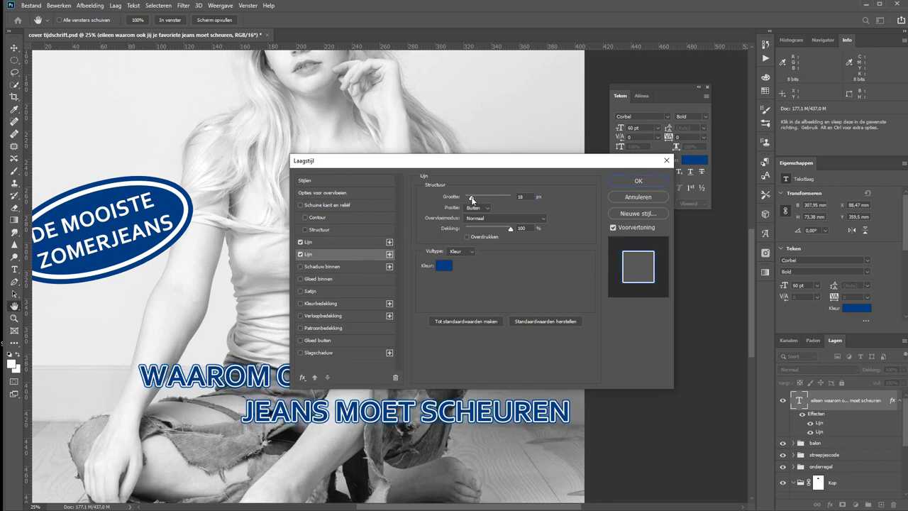
pyautogui.click(630, 180)
pyautogui.press('z')
pyautogui.click(541, 336)
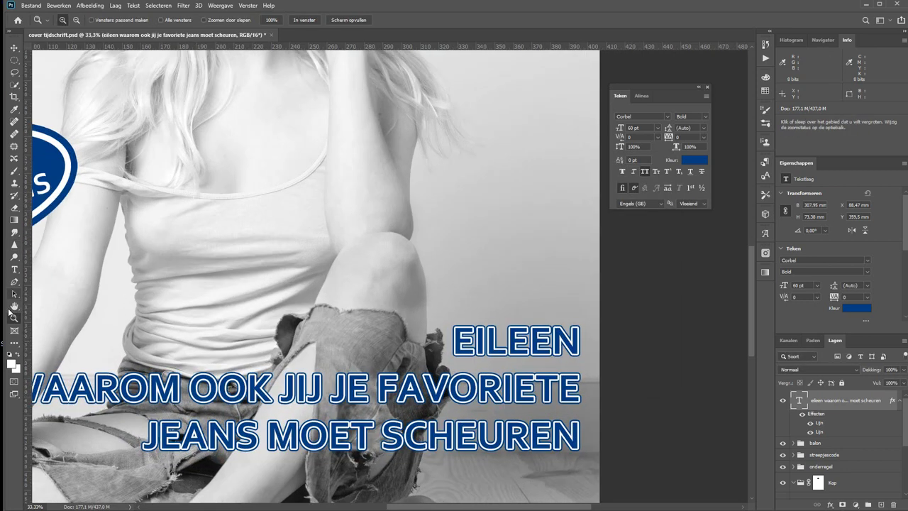
# Add a colon to the headline's first line, set that line to 50 pt, and zoom out
pyautogui.click(13, 271)
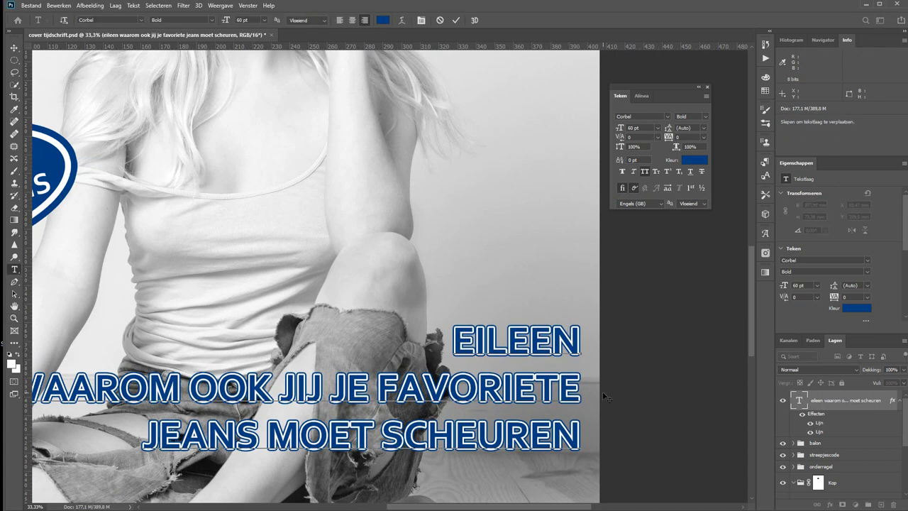
pyautogui.write(':')
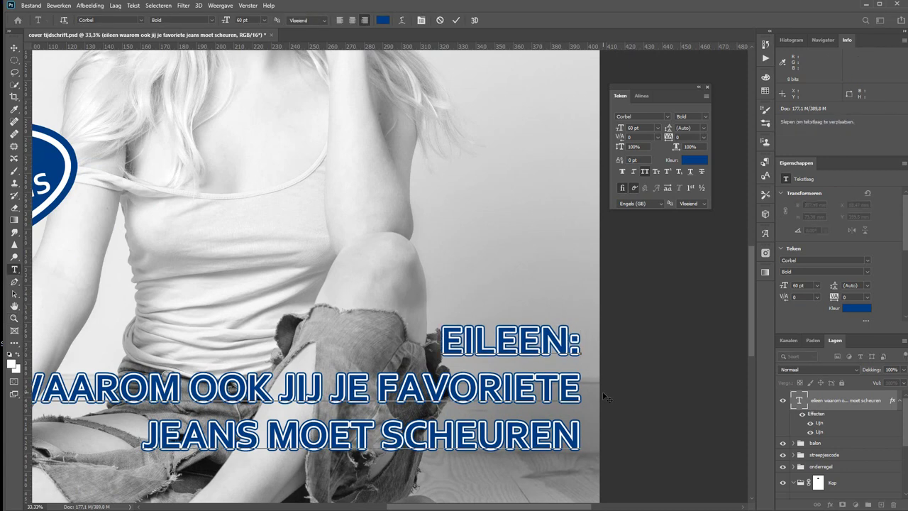
pyautogui.hotkey('shift', 'Home')
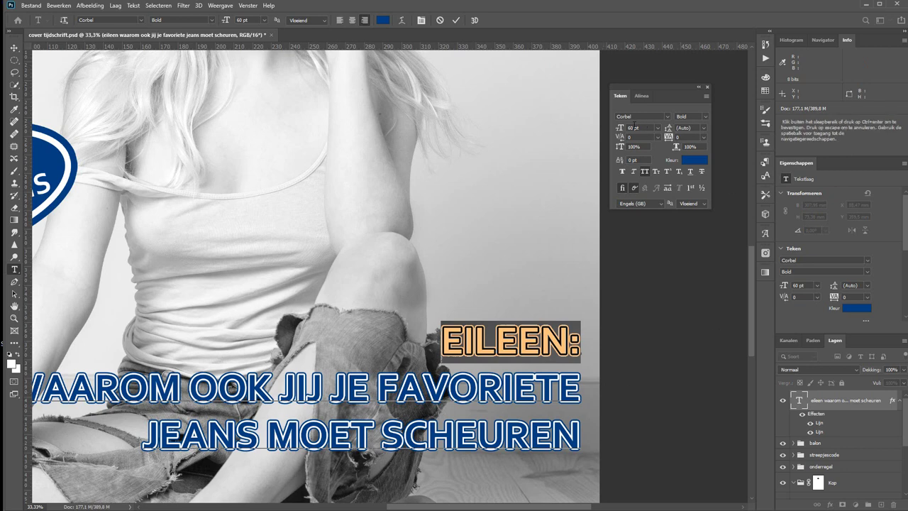
pyautogui.click(618, 130)
pyautogui.write('50')
pyautogui.press('Return')
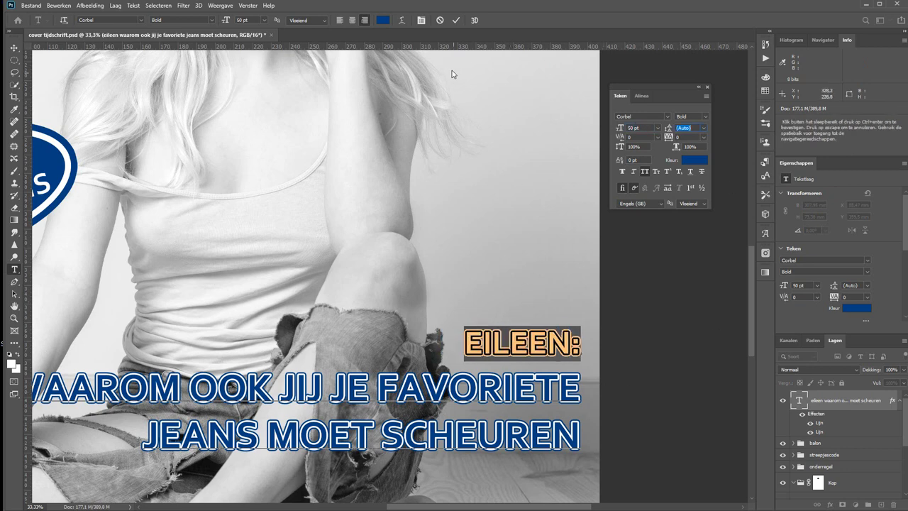
pyautogui.click(456, 20)
pyautogui.press('z')
pyautogui.click(310, 21)
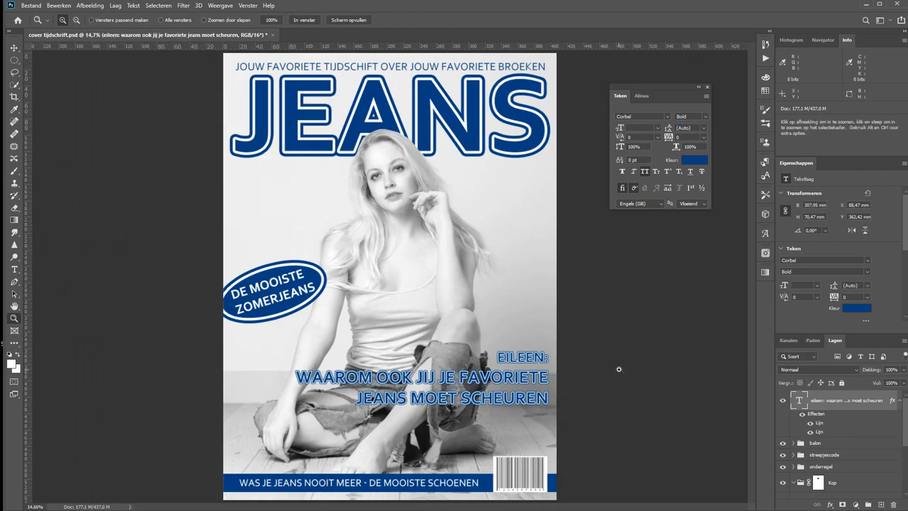